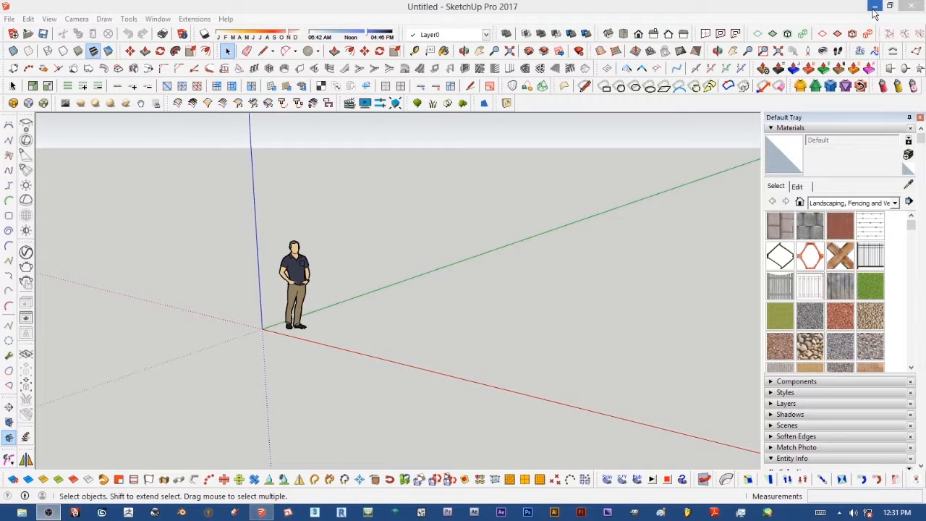
# Step: Minimize the program and open the tutorial drg folder on the desktop to locate the nda drawing file
pyautogui.click(874, 7)
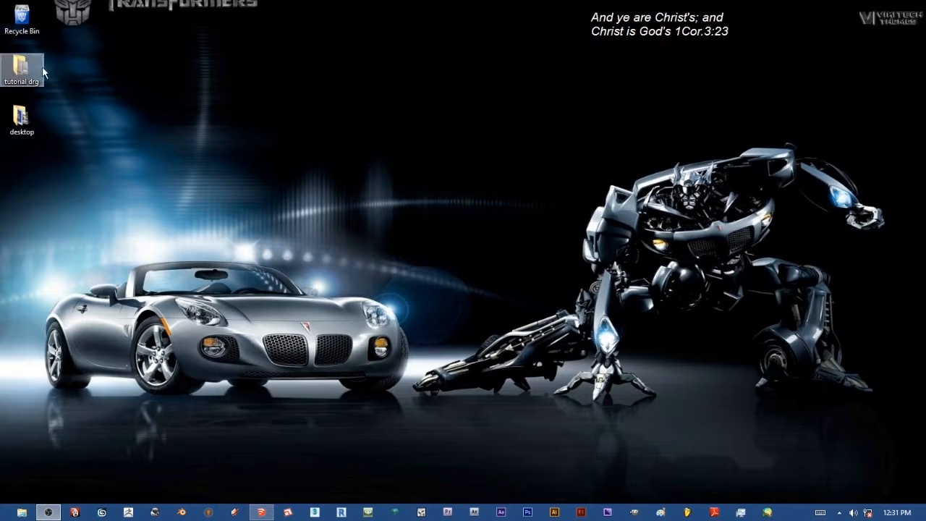
pyautogui.click(15, 83)
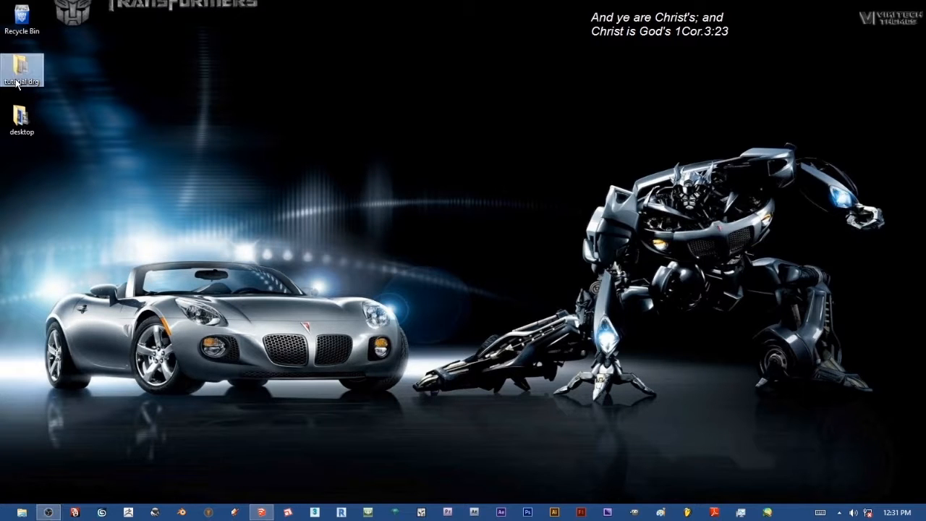
pyautogui.doubleClick(16, 83)
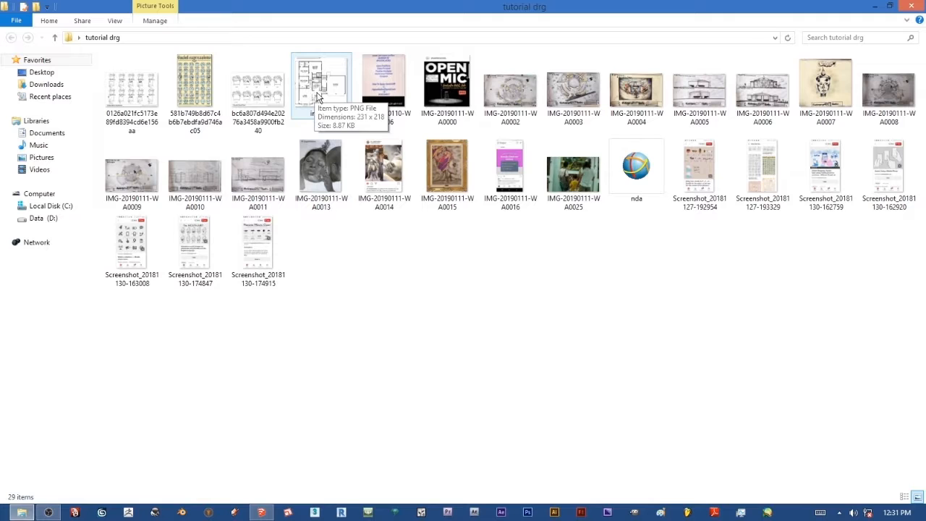
pyautogui.click(528, 94)
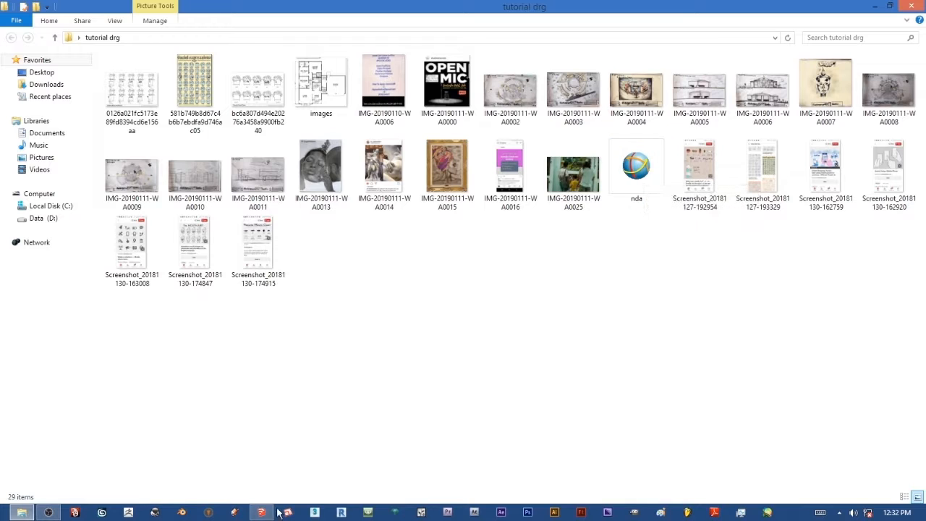
pyautogui.moveTo(265, 515)
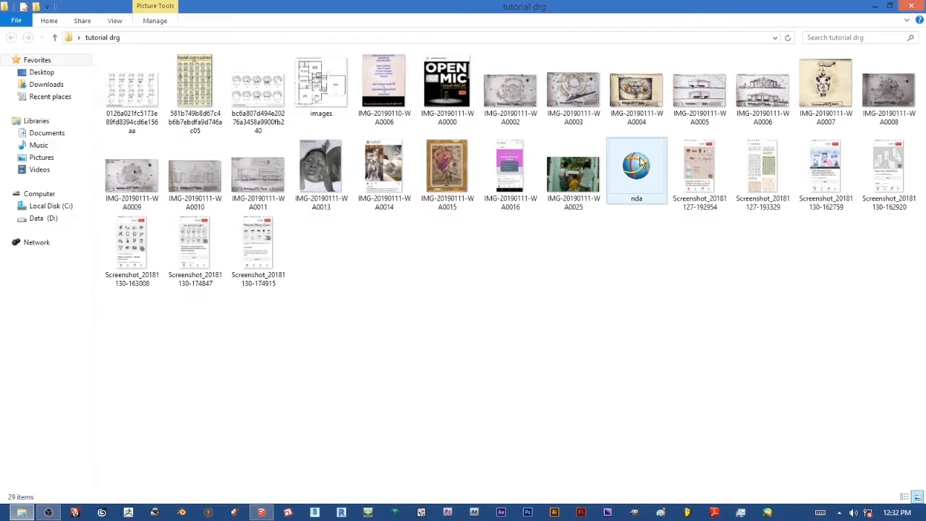
pyautogui.click(260, 512)
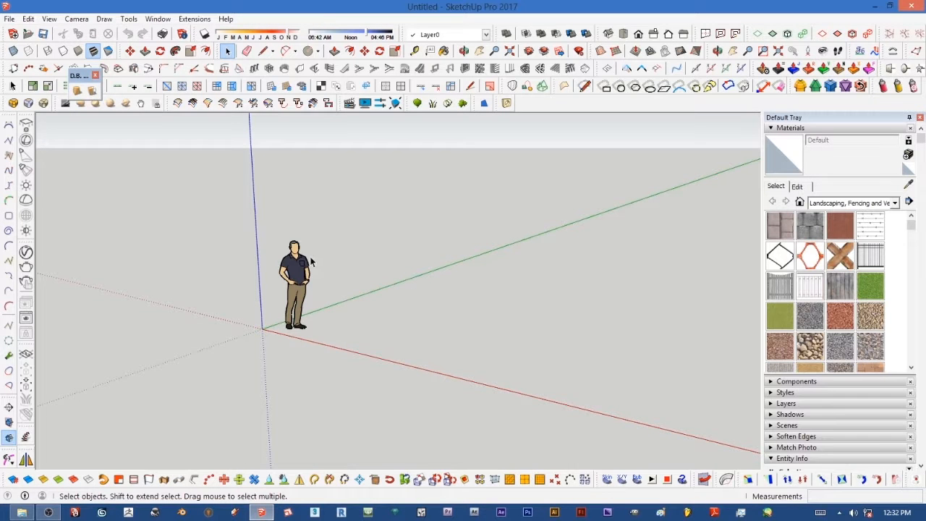
# Step: Start importing a file, filtering for AutoCAD Files (*.dwg, *.dxf)
pyautogui.click(9, 19)
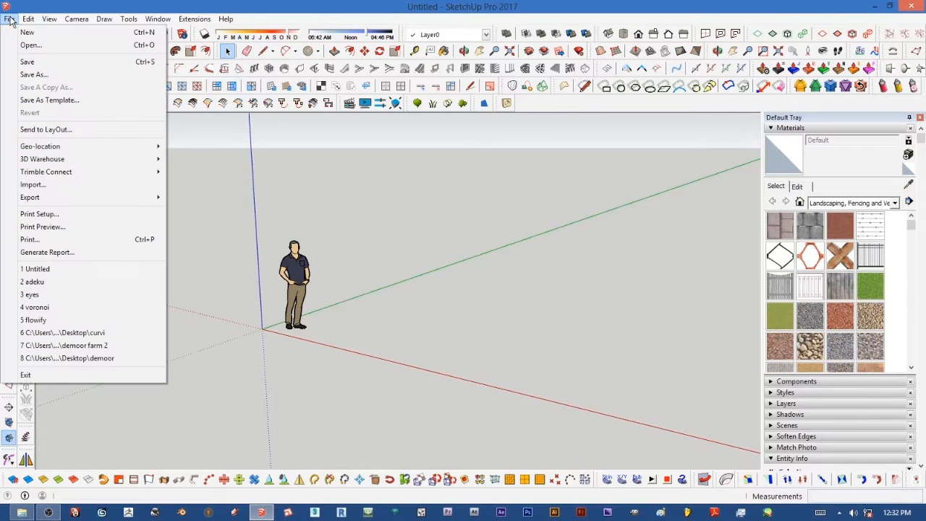
pyautogui.click(41, 186)
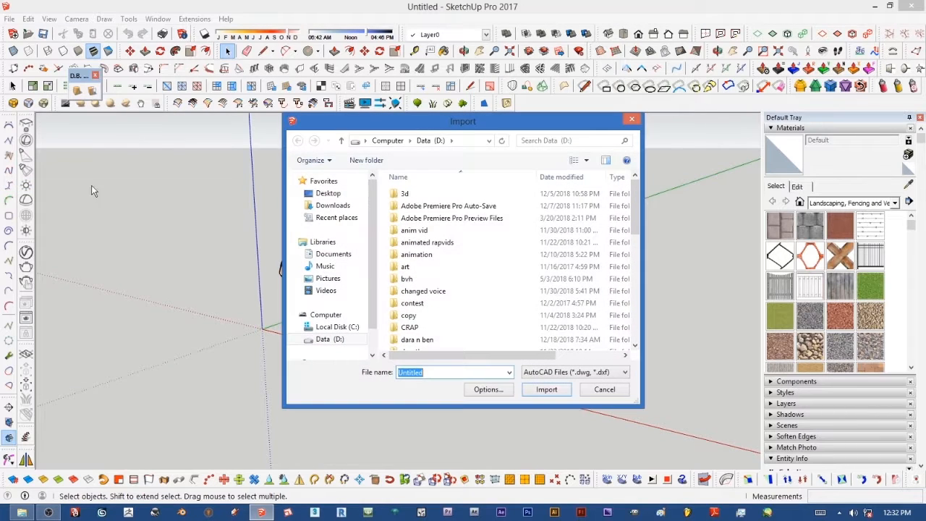
pyautogui.click(627, 373)
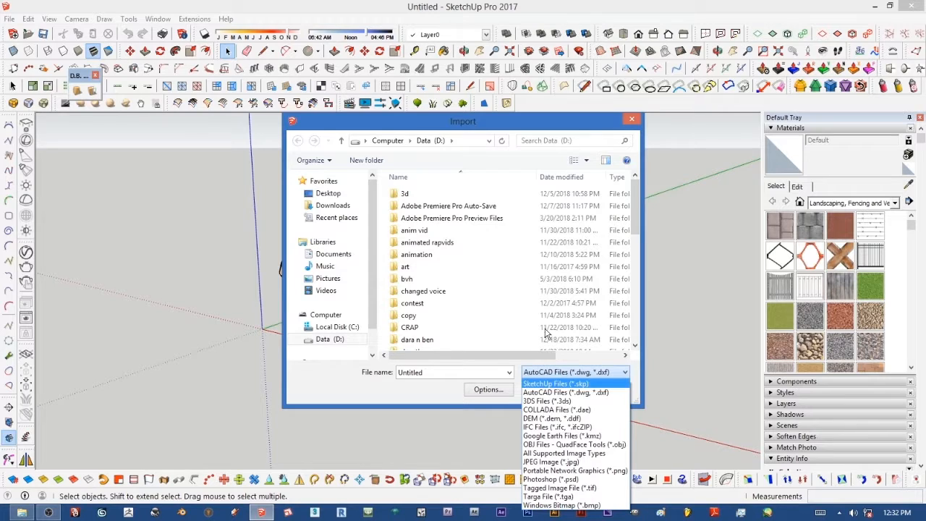
pyautogui.click(564, 393)
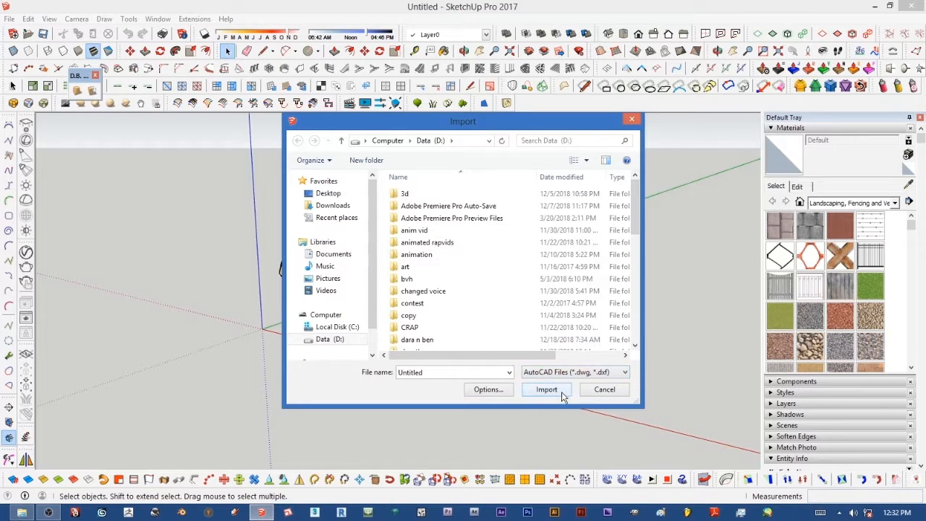
# Step: Browse to the tutorial drg folder on the Desktop
pyautogui.click(335, 198)
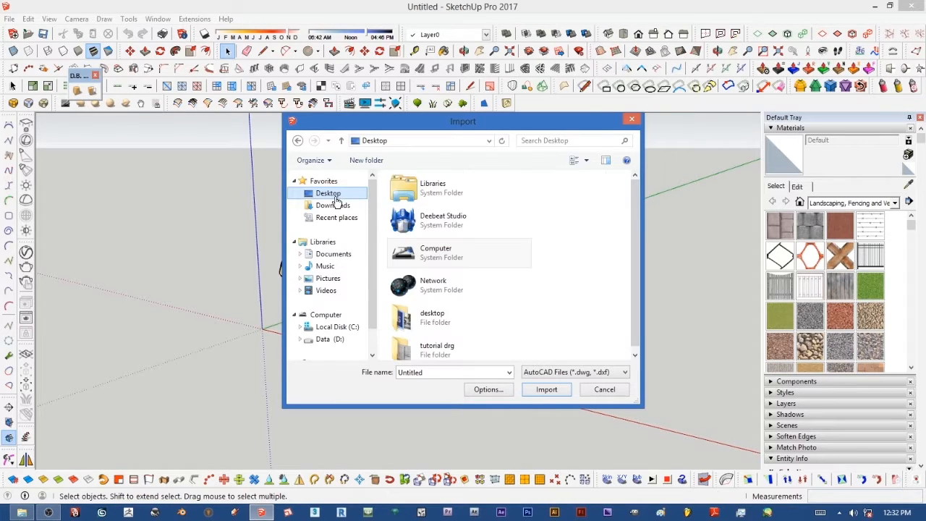
pyautogui.moveTo(633, 246); pyautogui.dragTo(632, 271)
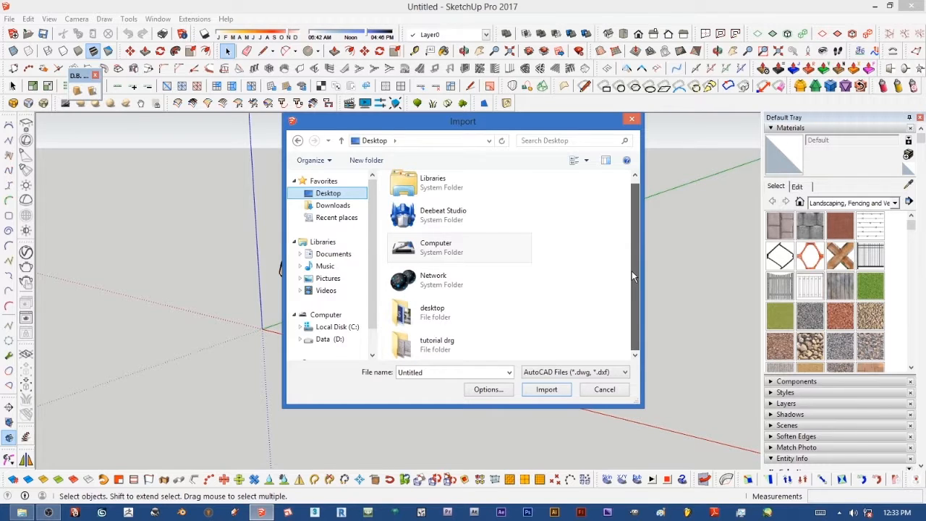
pyautogui.doubleClick(429, 346)
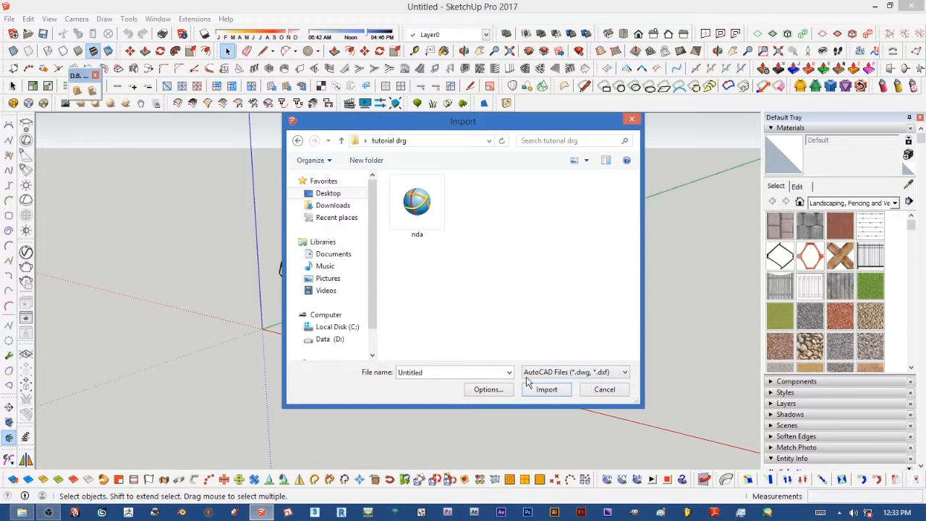
# Step: Set the AutoCAD import units to Millimeters in the import options
pyautogui.click(492, 391)
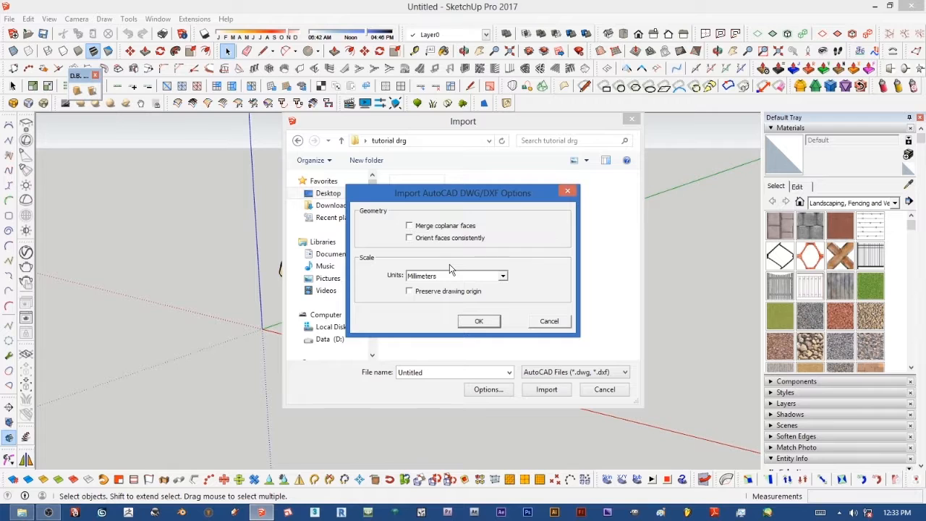
pyautogui.click(503, 278)
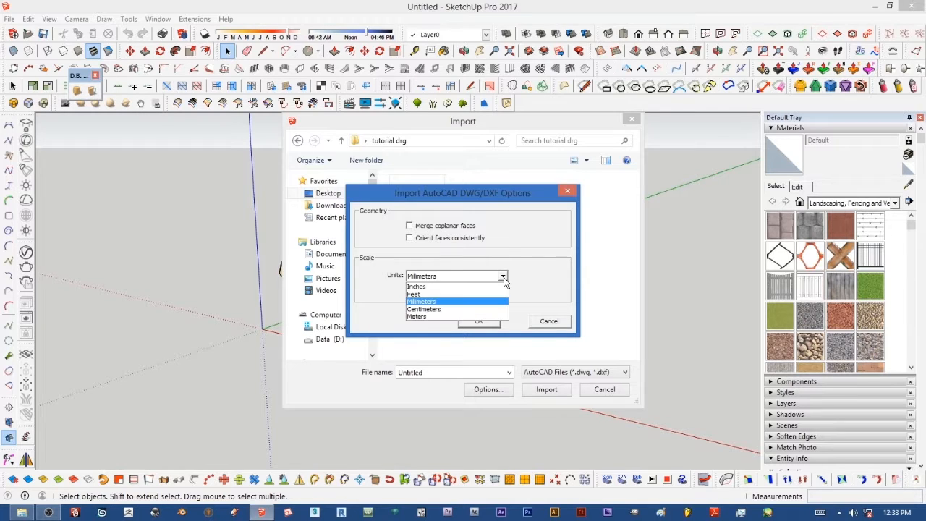
pyautogui.click(454, 278)
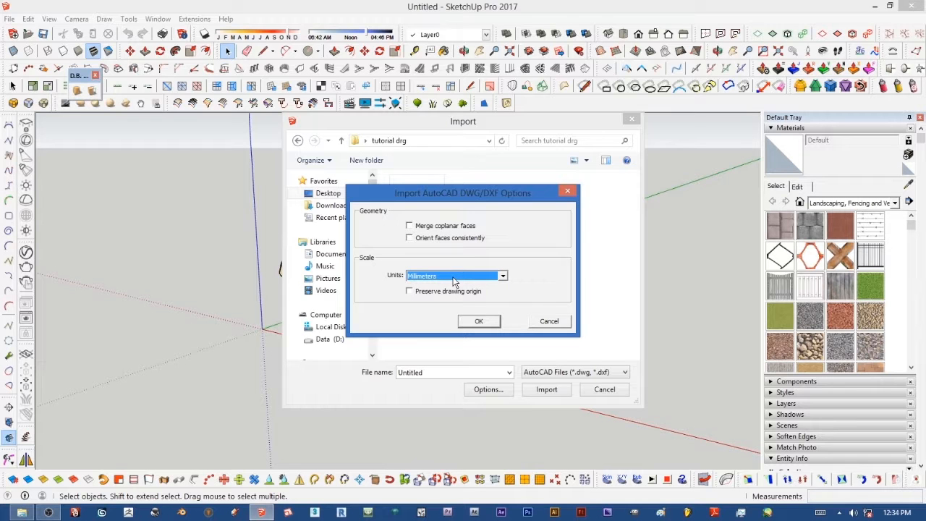
pyautogui.click(480, 322)
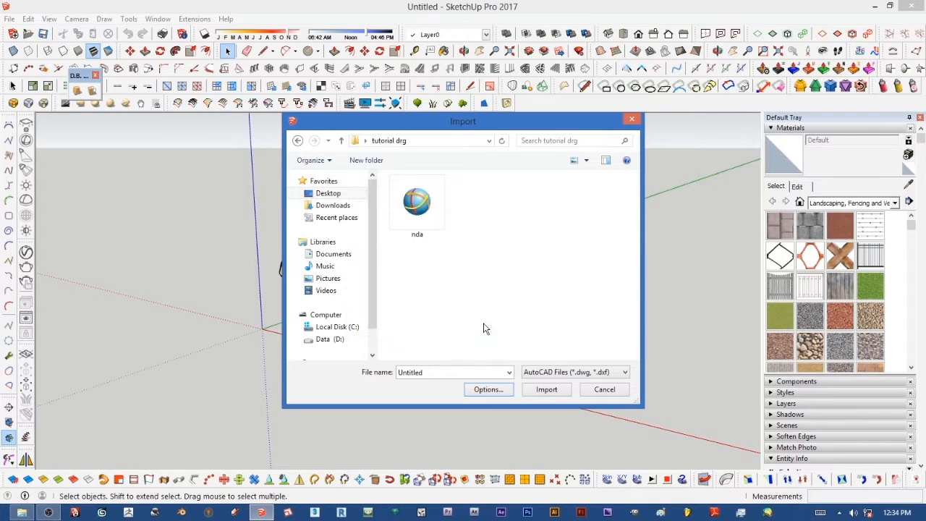
# Step: Import the nda drawing and close the import results
pyautogui.click(437, 209)
pyautogui.click(542, 393)
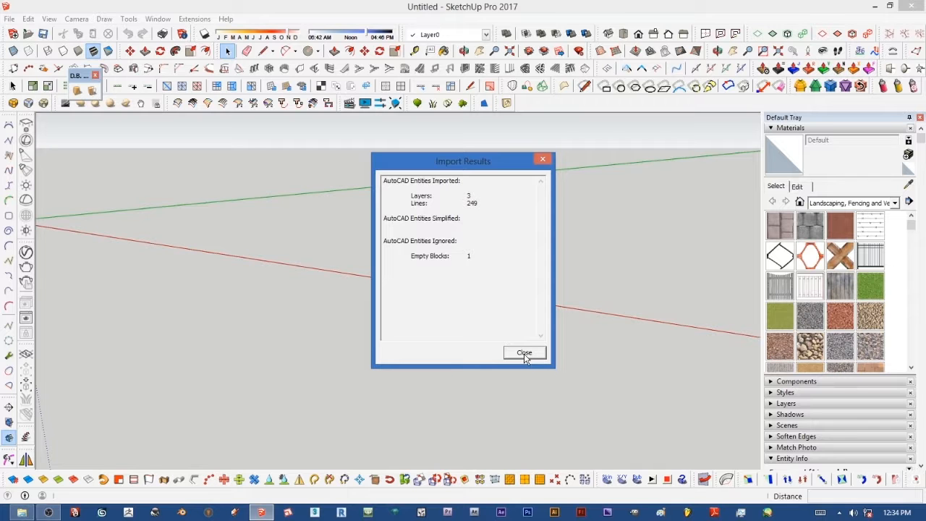
pyautogui.click(524, 354)
# Step: Erase the scale figure standing at the origin beside the imported floor plan
pyautogui.scroll(5, 463, 309)
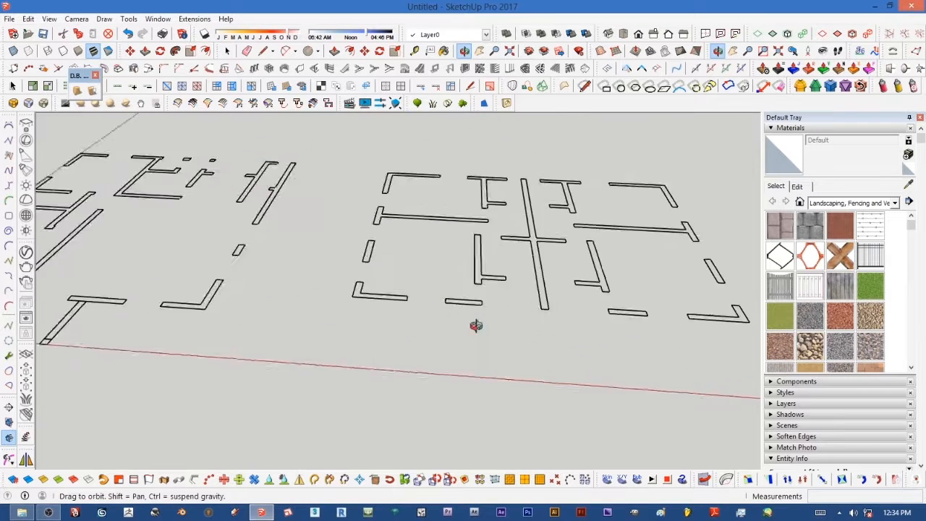
pyautogui.scroll(-5, 486, 339)
pyautogui.moveTo(486, 341); pyautogui.dragTo(393, 372, button='middle')
pyautogui.scroll(5, 391, 333)
pyautogui.scroll(-2, 386, 346)
pyautogui.scroll(5, 269, 348)
pyautogui.moveTo(310, 389); pyautogui.dragTo(277, 306, button='middle')
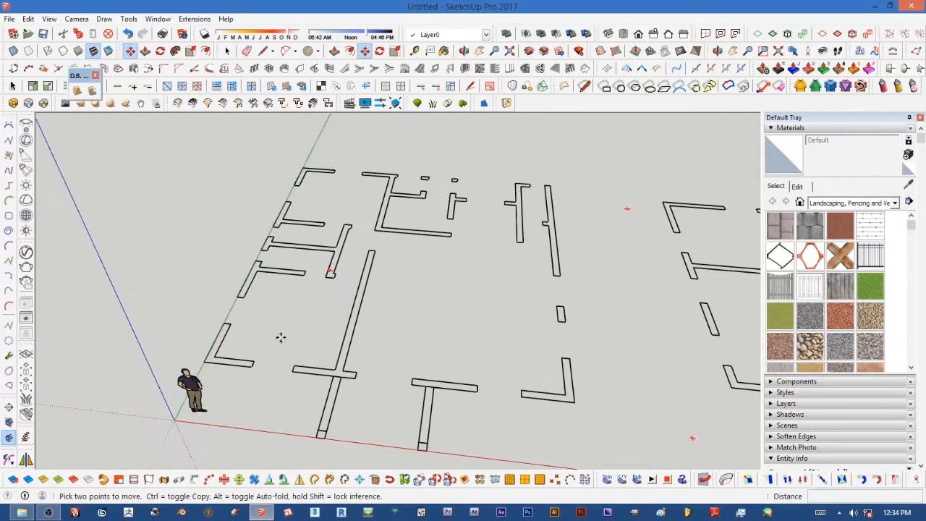
pyautogui.scroll(-2, 288, 356)
pyautogui.scroll(4, 203, 369)
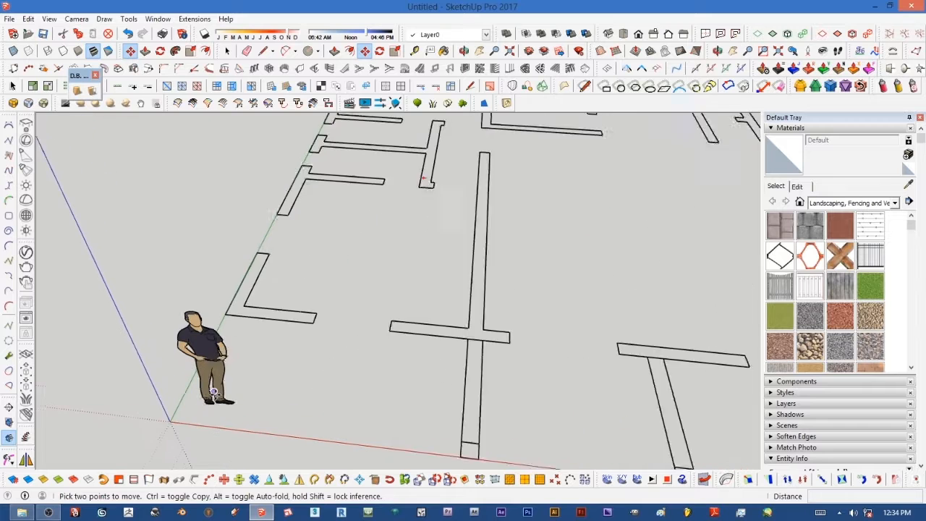
pyautogui.rightClick(197, 336)
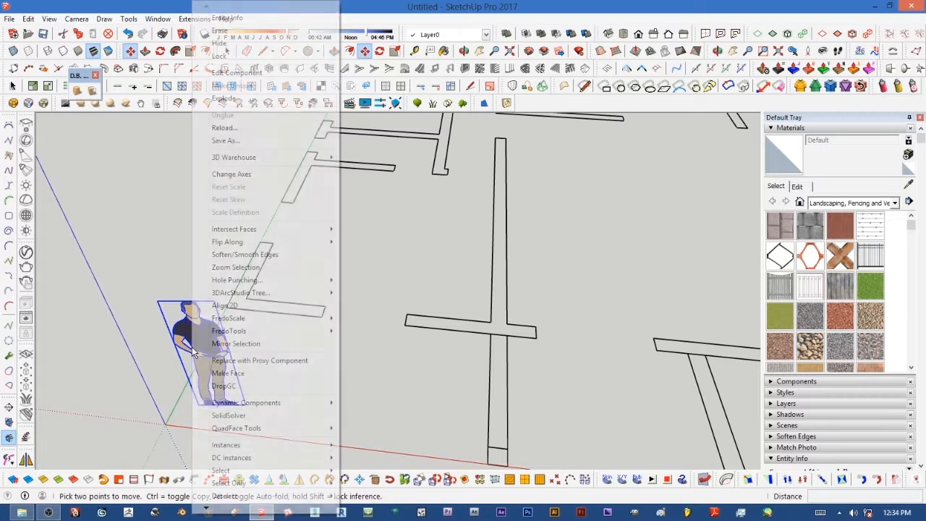
pyautogui.click(219, 31)
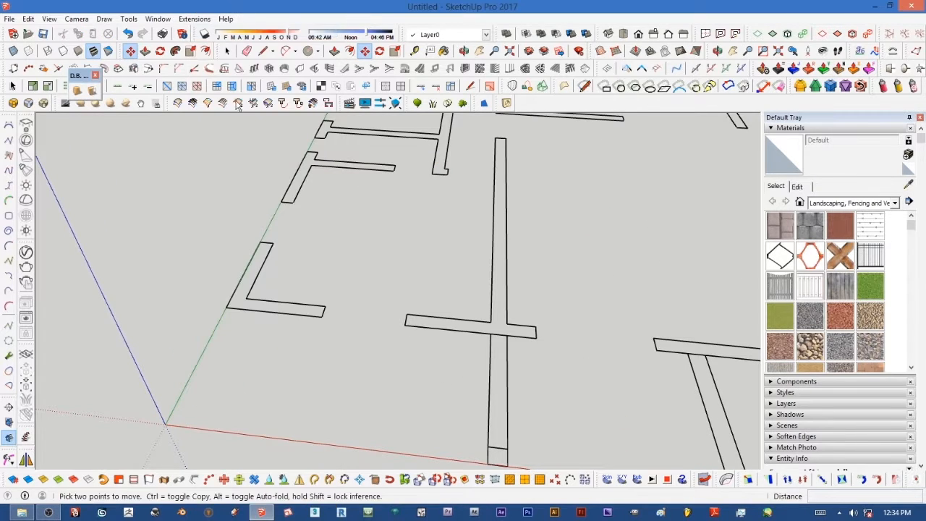
# Step: Turn off Profiles edges in the model's style settings
pyautogui.click(771, 128)
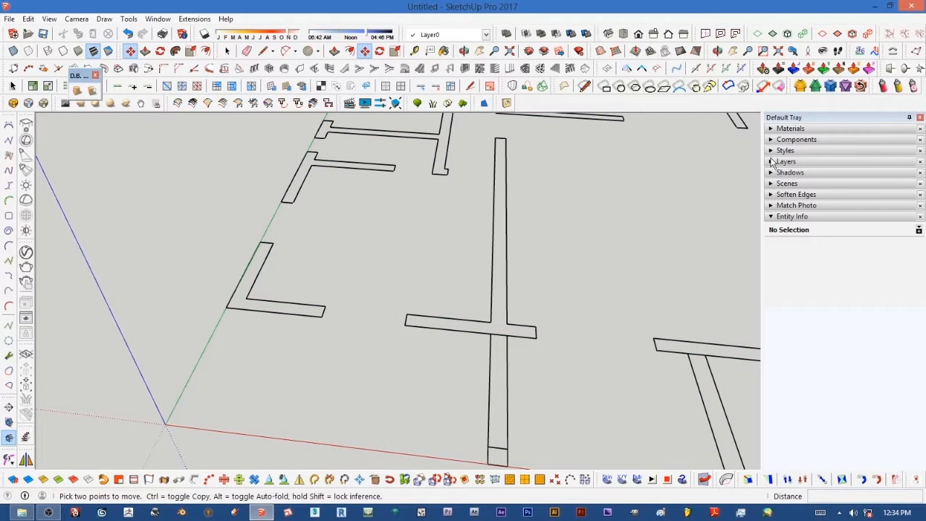
pyautogui.click(772, 151)
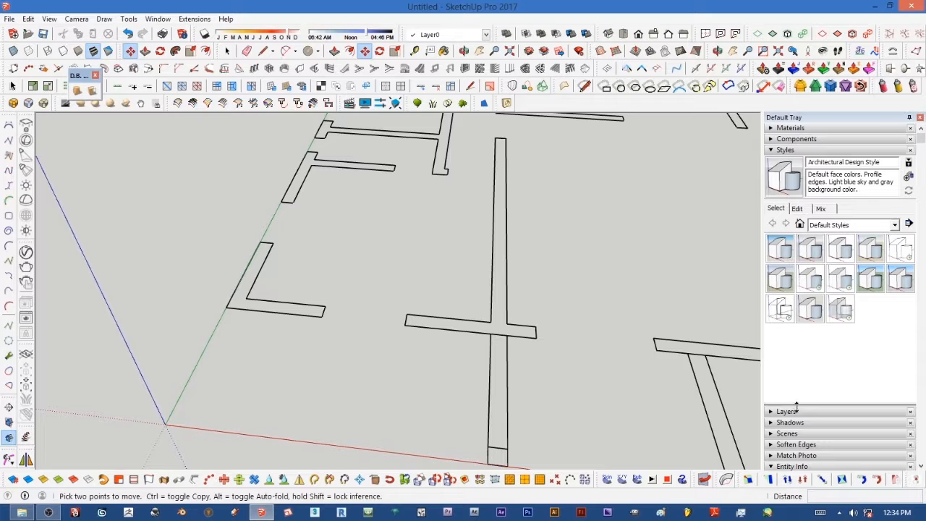
pyautogui.click(797, 209)
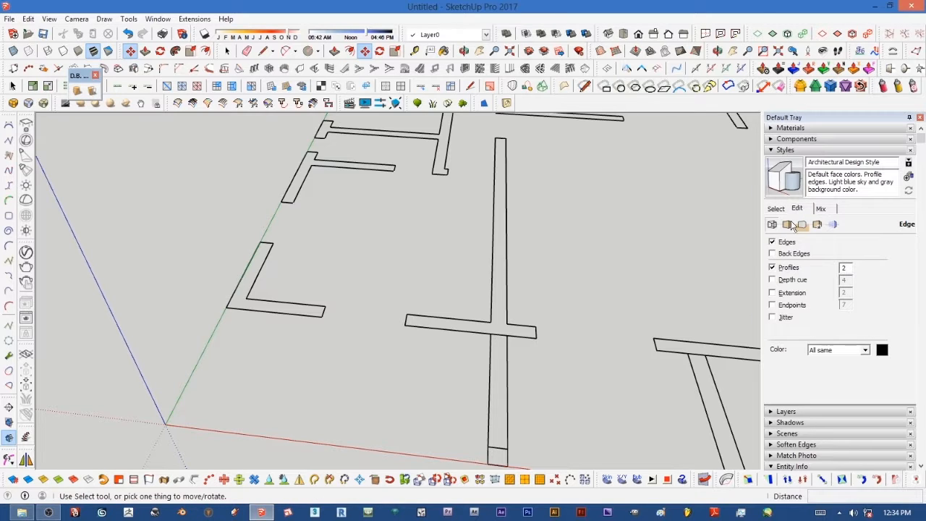
pyautogui.click(772, 268)
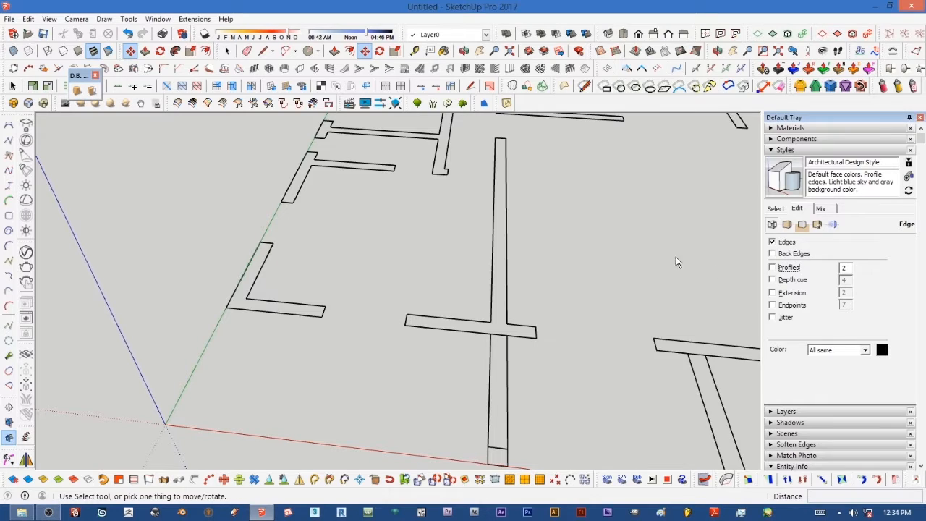
pyautogui.click(771, 150)
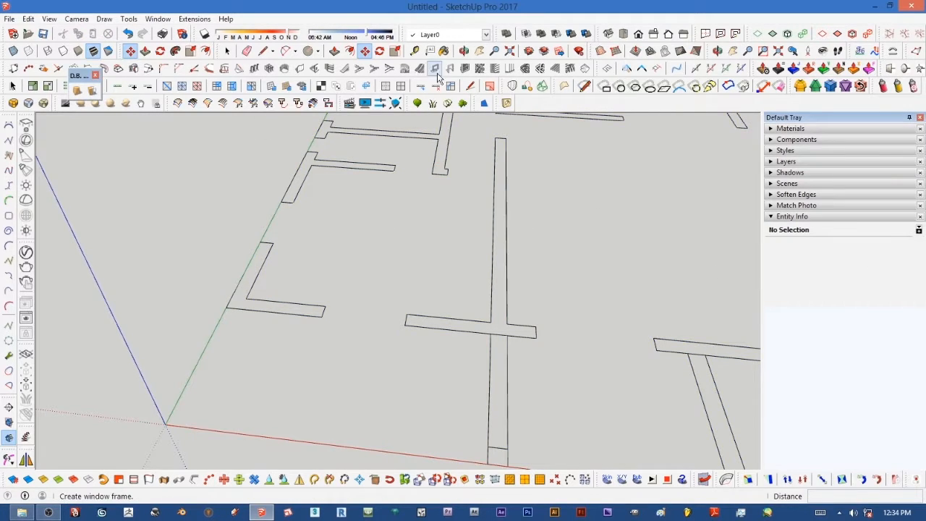
# Step: Zoom and pan around the imported floor plan to inspect its walls
pyautogui.click(227, 51)
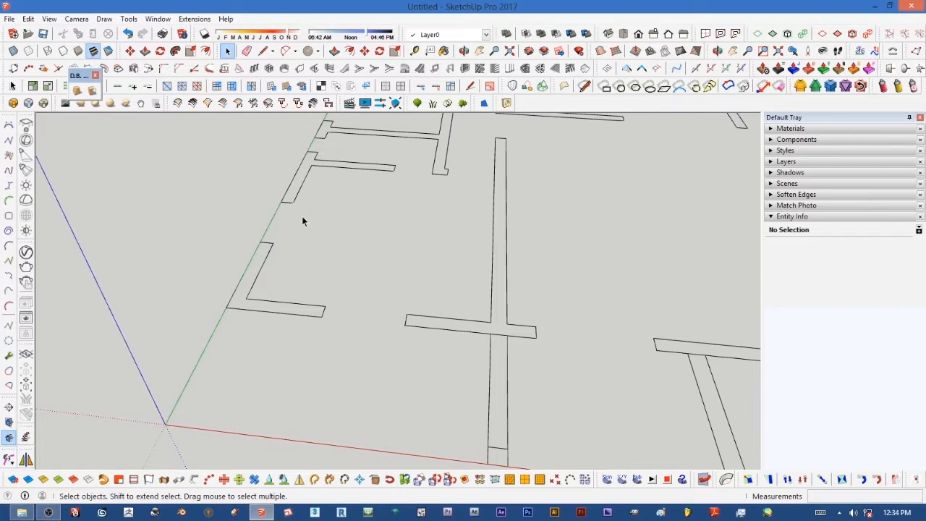
pyautogui.scroll(-5, 302, 239)
pyautogui.moveTo(360, 275); pyautogui.dragTo(448, 330, button='middle')
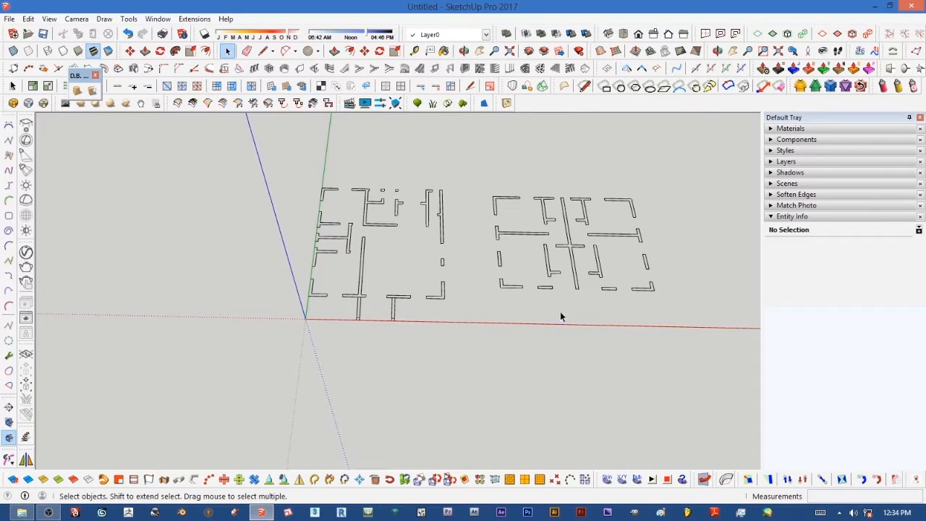
pyautogui.scroll(4, 532, 223)
pyautogui.scroll(-4, 410, 242)
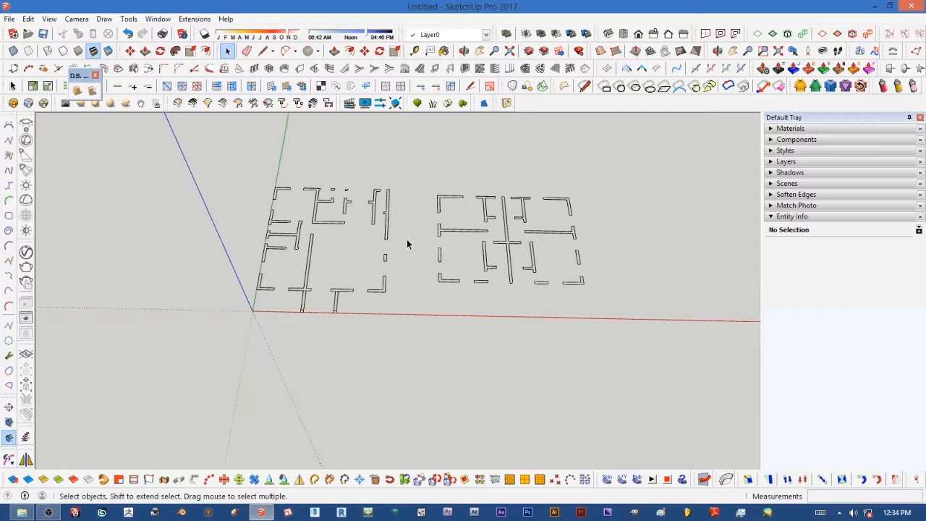
pyautogui.scroll(3, 330, 189)
pyautogui.scroll(2, 257, 210)
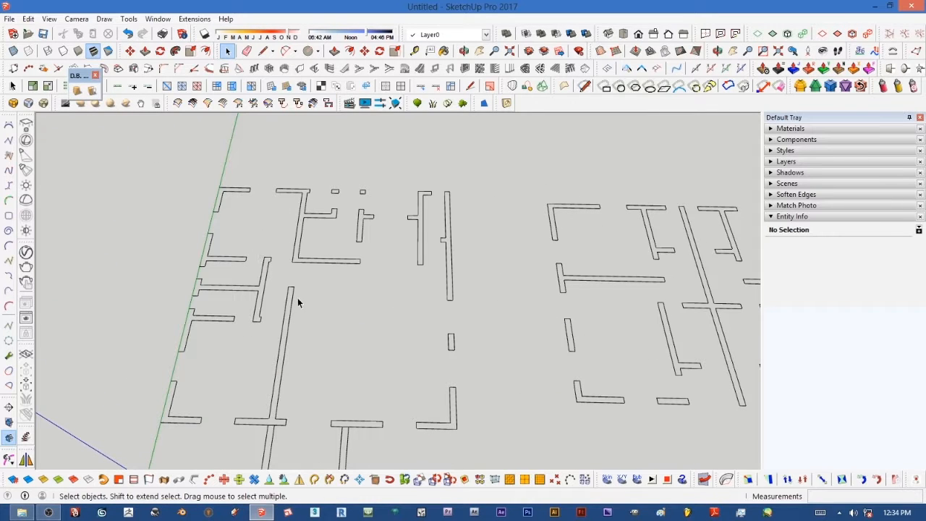
pyautogui.scroll(-4, 296, 299)
pyautogui.scroll(3, 318, 290)
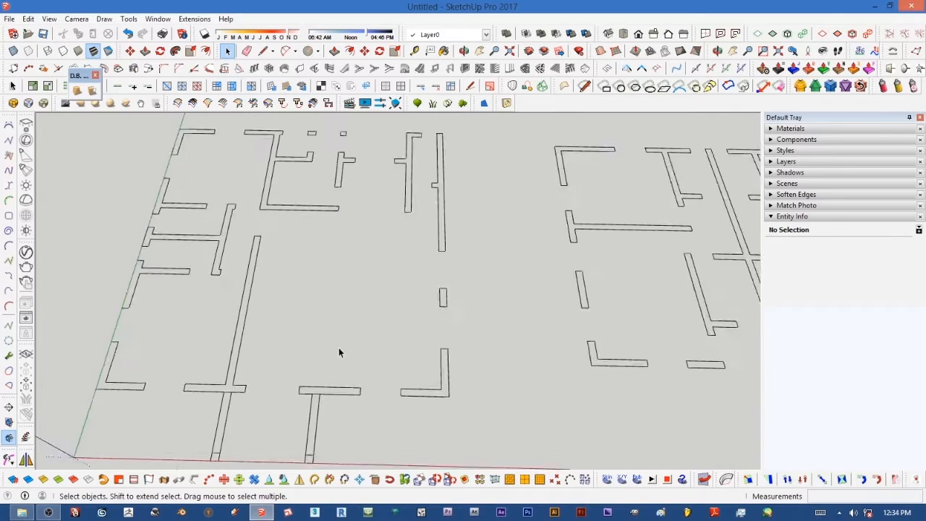
pyautogui.scroll(-1, 339, 347)
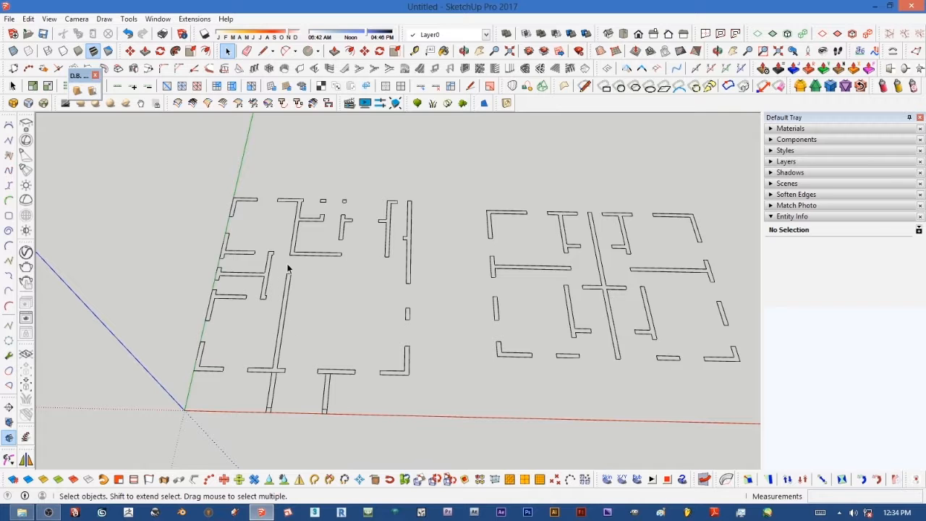
pyautogui.scroll(2, 270, 224)
pyautogui.scroll(2, 270, 224)
pyautogui.scroll(-2, 271, 224)
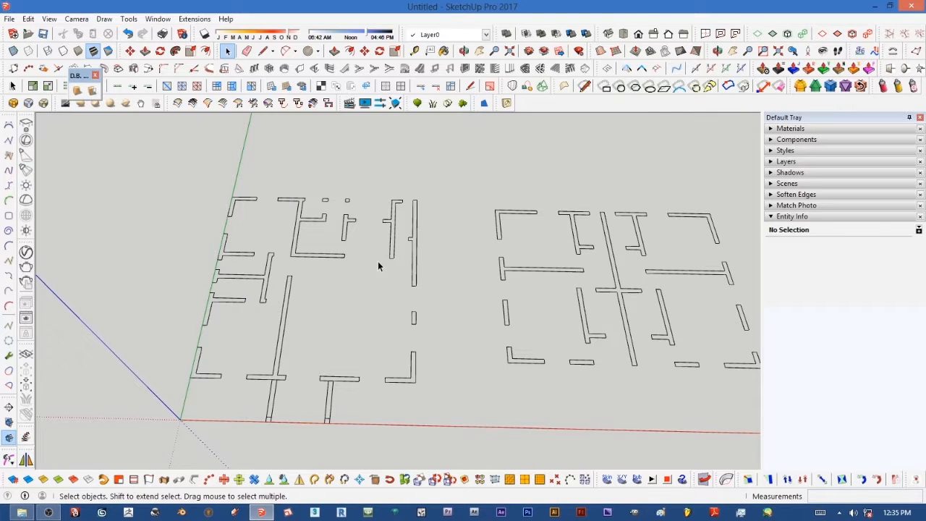
# Step: Open the imported drawing component for editing and erase the second floor plan on its right side
pyautogui.scroll(-1, 391, 264)
pyautogui.scroll(1, 410, 262)
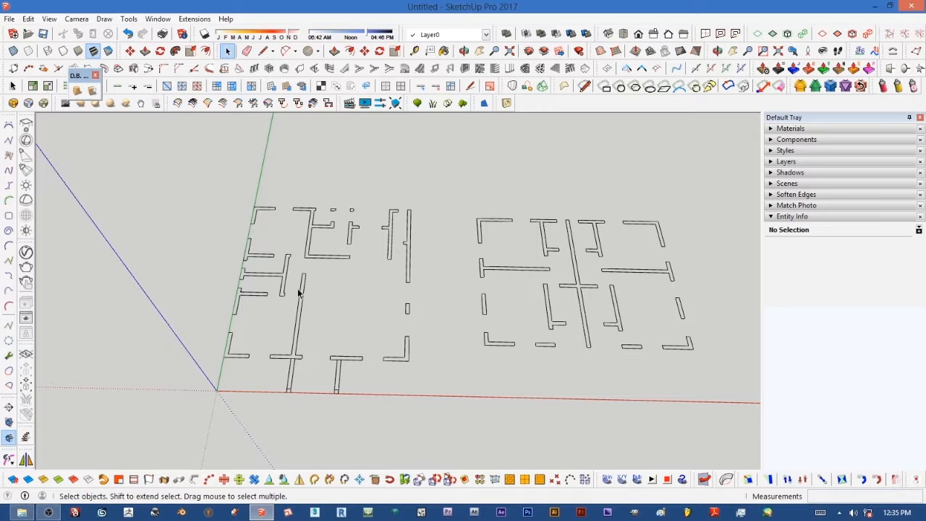
pyautogui.scroll(3, 309, 244)
pyautogui.scroll(-3, 373, 255)
pyautogui.doubleClick(390, 249)
pyautogui.moveTo(461, 200); pyautogui.dragTo(705, 384)
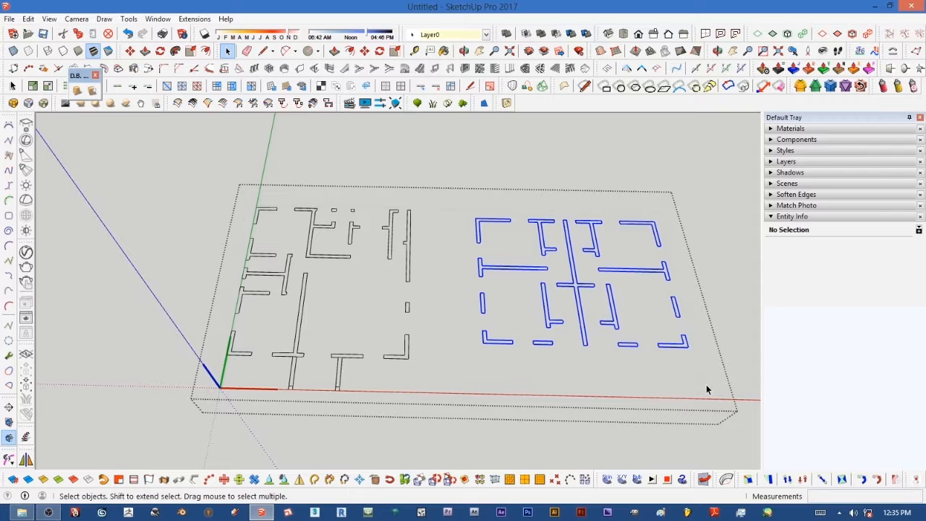
pyautogui.rightClick(584, 284)
pyautogui.click(465, 202)
pyautogui.moveTo(463, 201); pyautogui.dragTo(702, 386)
pyautogui.scroll(5, 585, 294)
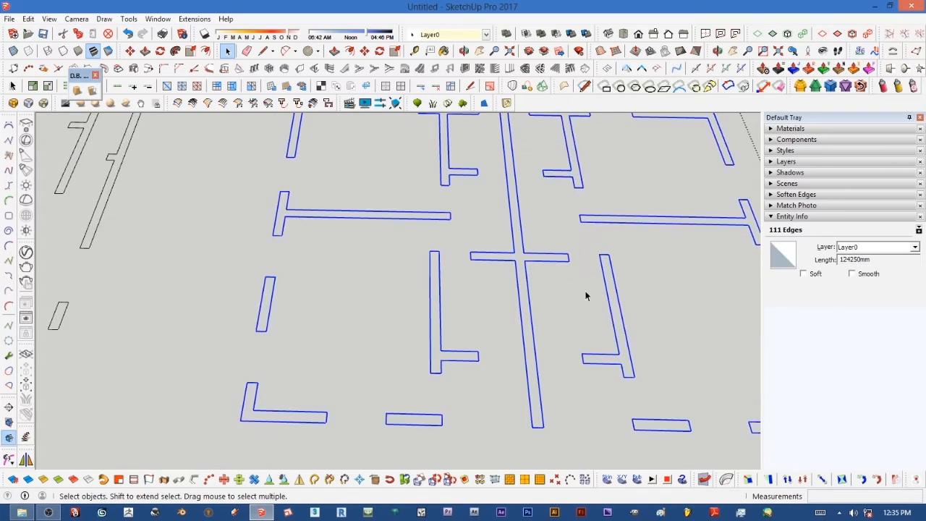
pyautogui.rightClick(526, 263)
pyautogui.click(554, 122)
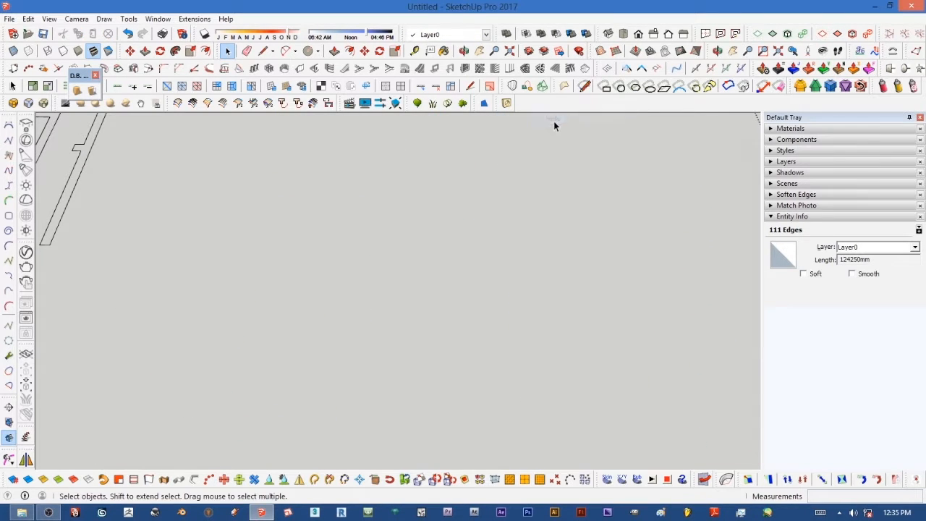
# Step: Zoom around the remaining floor plan and select the nda.dwg component to inspect it
pyautogui.scroll(-8, 553, 247)
pyautogui.scroll(6, 423, 229)
pyautogui.scroll(-5, 362, 216)
pyautogui.scroll(2, 256, 188)
pyautogui.scroll(5, 327, 191)
pyautogui.scroll(-4, 322, 199)
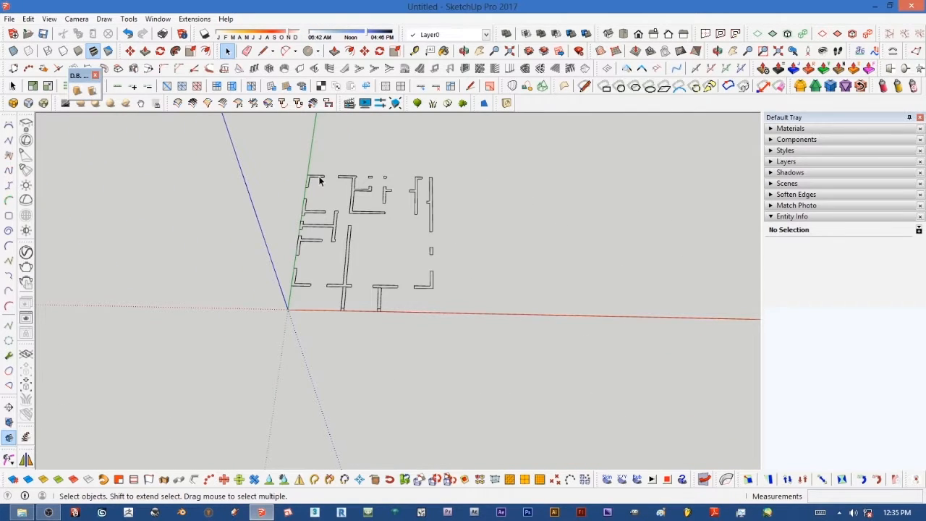
pyautogui.scroll(3, 319, 178)
pyautogui.click(319, 176)
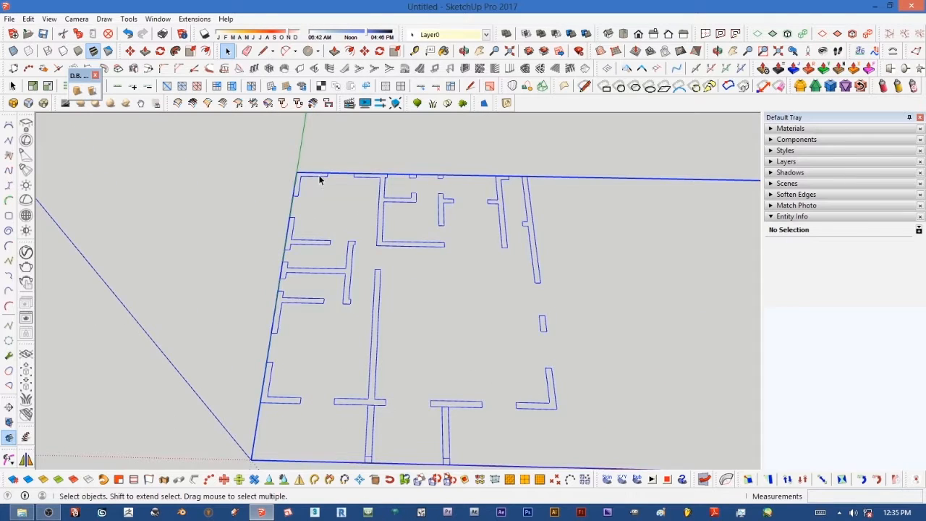
pyautogui.scroll(-2, 319, 181)
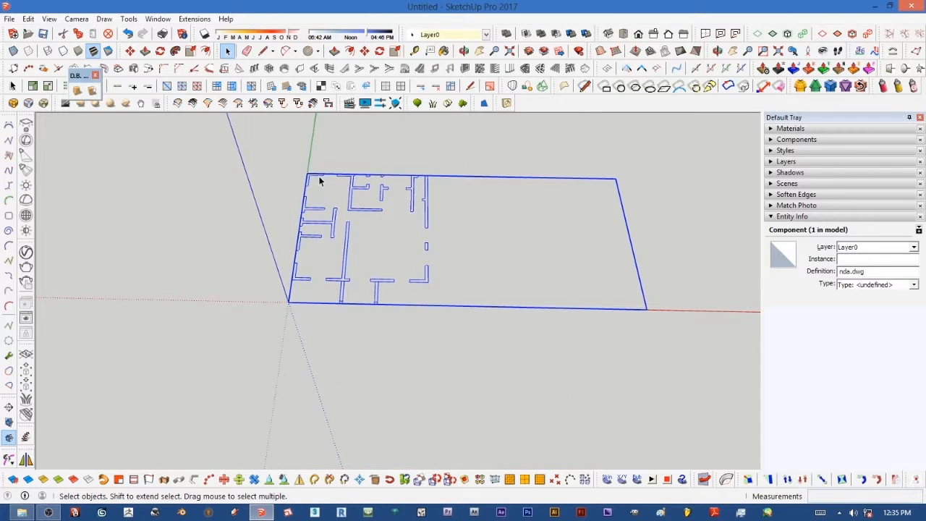
pyautogui.click(243, 192)
# Step: Explode the nda.dwg floor plan component
pyautogui.scroll(1, 244, 192)
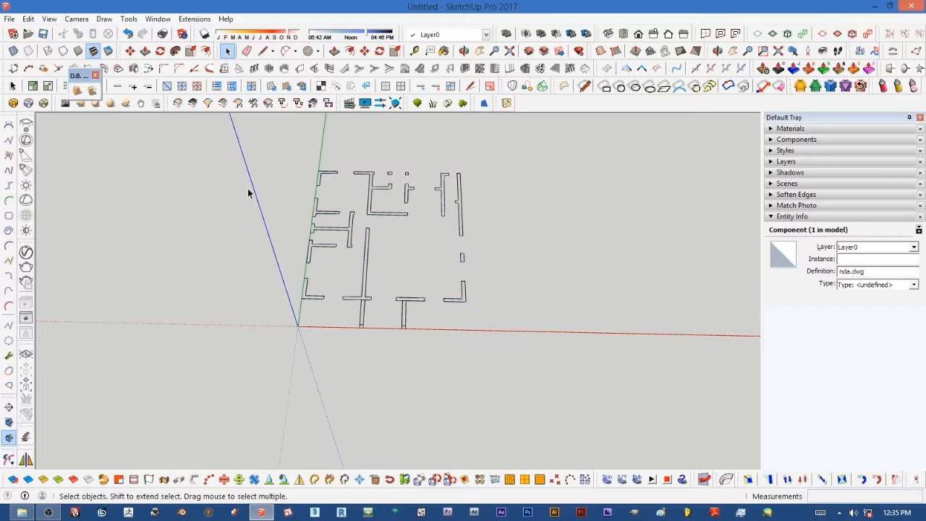
pyautogui.scroll(2, 333, 171)
pyautogui.scroll(1, 333, 174)
pyautogui.click(328, 180)
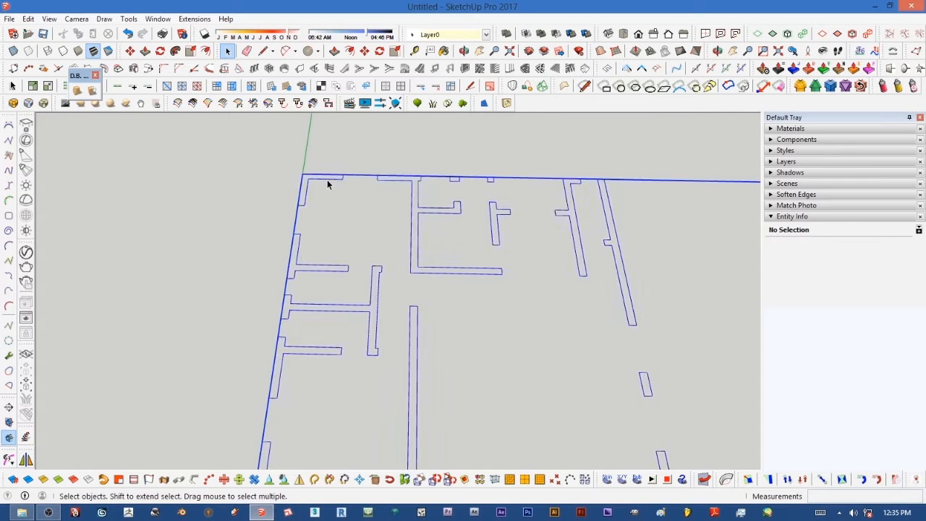
pyautogui.scroll(-3, 327, 179)
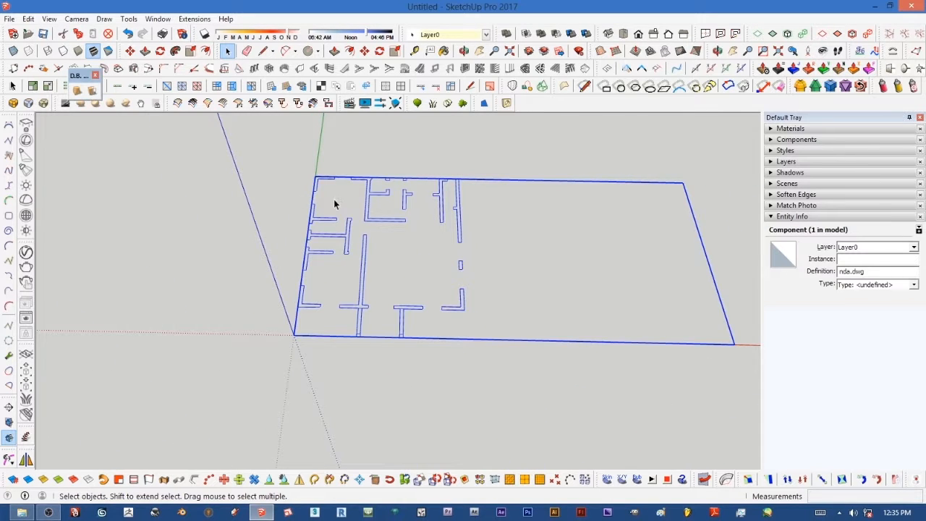
pyautogui.scroll(2, 337, 181)
pyautogui.scroll(-1, 337, 182)
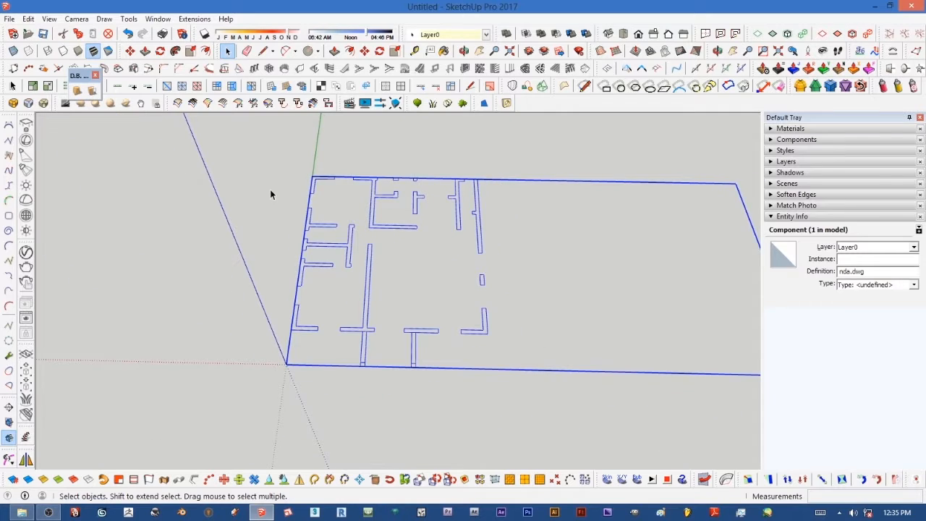
pyautogui.click(270, 194)
pyautogui.click(437, 333)
pyautogui.rightClick(434, 334)
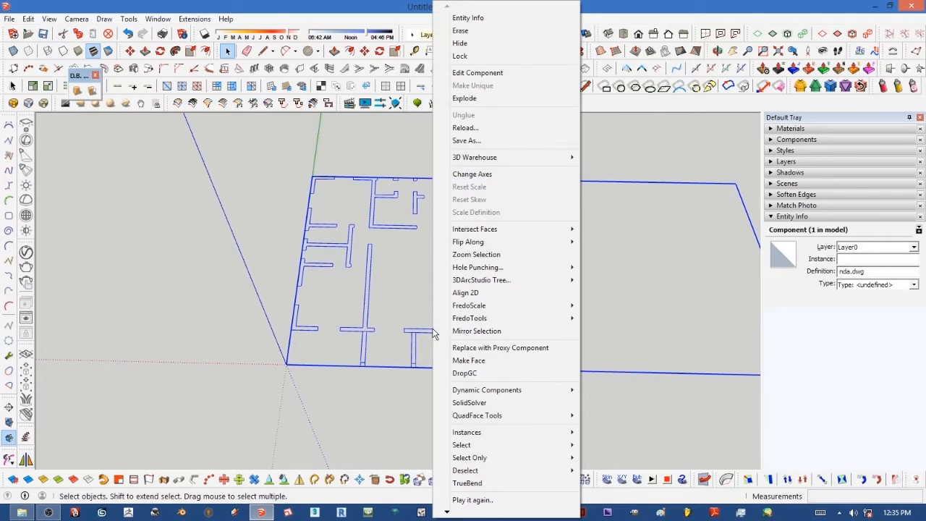
pyautogui.click(465, 98)
# Step: Zoom around the exploded plan and select single wall edges to check their lengths
pyautogui.click(225, 231)
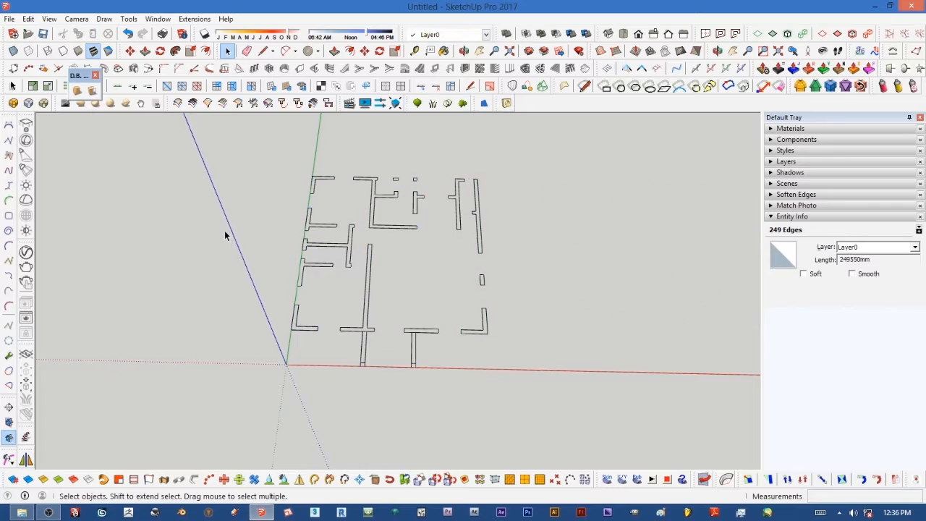
pyautogui.scroll(-5, 418, 303)
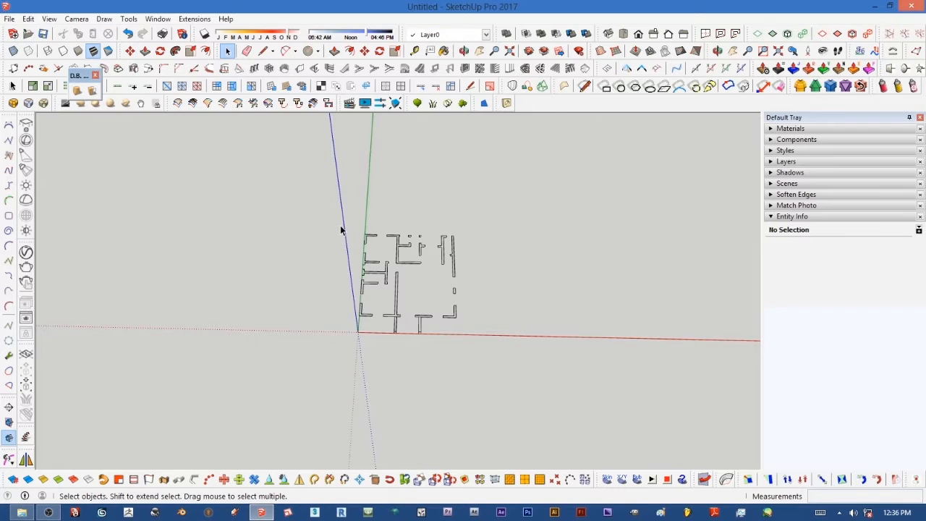
pyautogui.scroll(4, 356, 242)
pyautogui.scroll(1, 391, 253)
pyautogui.scroll(-5, 376, 250)
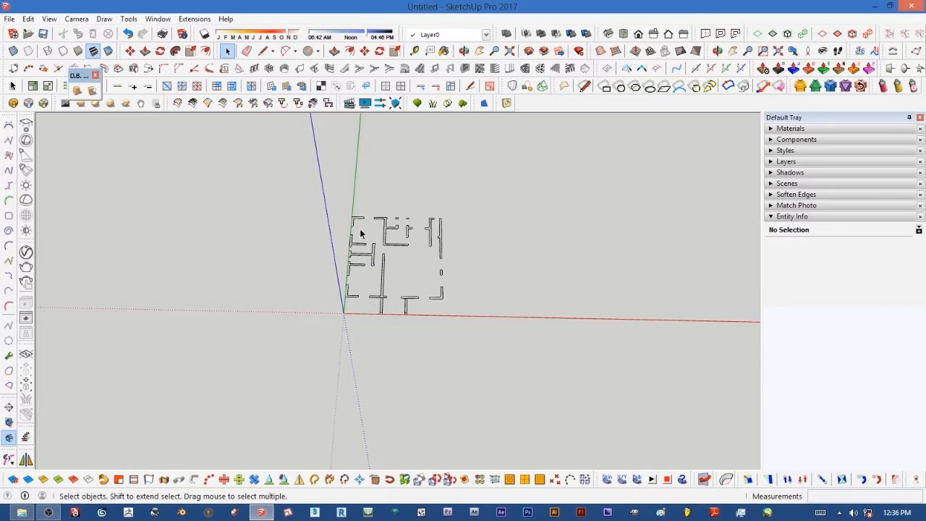
pyautogui.scroll(4, 361, 232)
pyautogui.scroll(2, 357, 221)
pyautogui.scroll(-3, 360, 217)
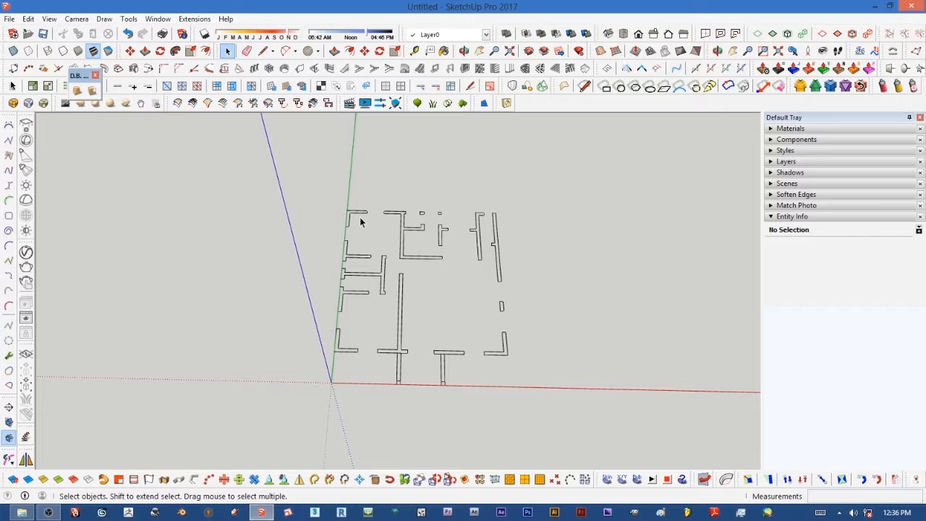
pyautogui.scroll(3, 358, 217)
pyautogui.click(357, 219)
pyautogui.scroll(-4, 356, 218)
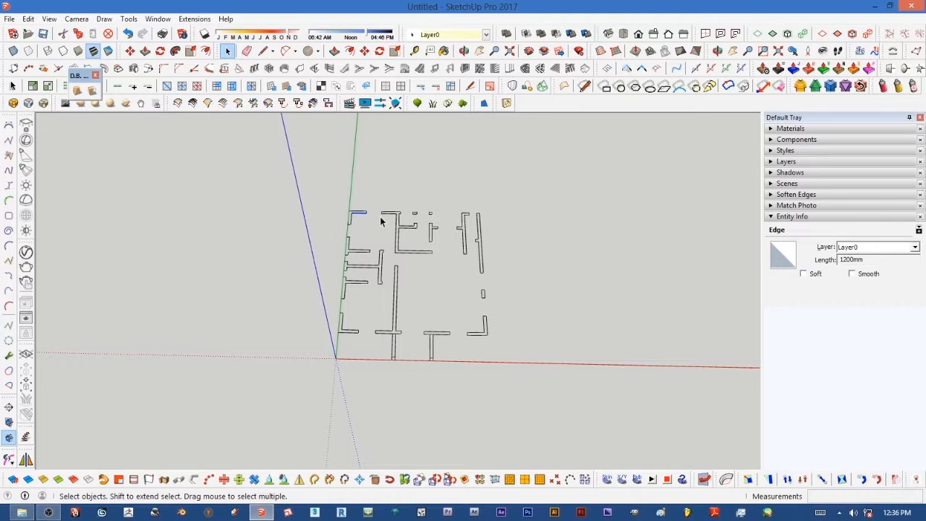
pyautogui.scroll(4, 381, 226)
pyautogui.scroll(-2, 378, 210)
pyautogui.scroll(1, 377, 195)
pyautogui.scroll(-4, 377, 194)
pyautogui.moveTo(373, 210)
pyautogui.mouseDown(button='middle')
pyautogui.moveTo(399, 258)
pyautogui.moveTo(382, 264)
pyautogui.mouseUp(button='middle')
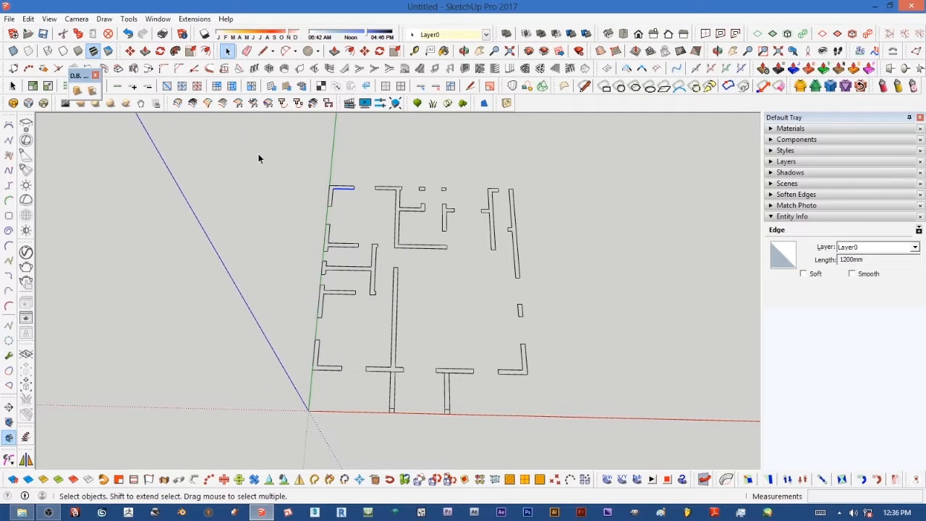
# Step: Select all the floor plan edges and make them into a group
pyautogui.moveTo(258, 153); pyautogui.dragTo(569, 453)
pyautogui.scroll(5, 480, 384)
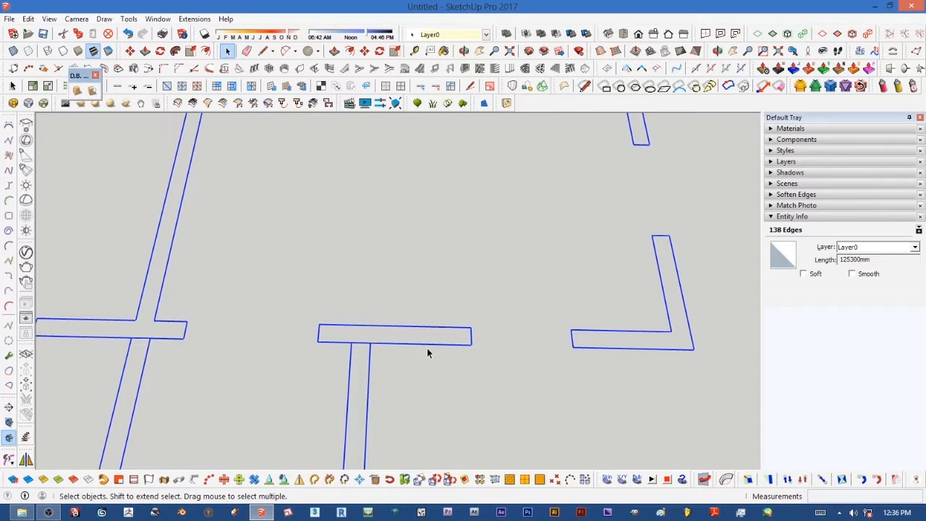
pyautogui.rightClick(427, 347)
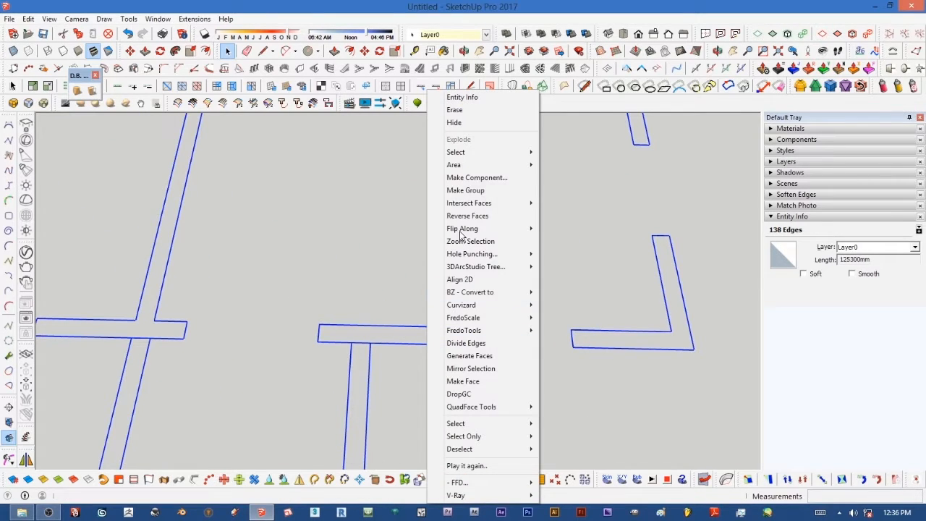
pyautogui.click(456, 191)
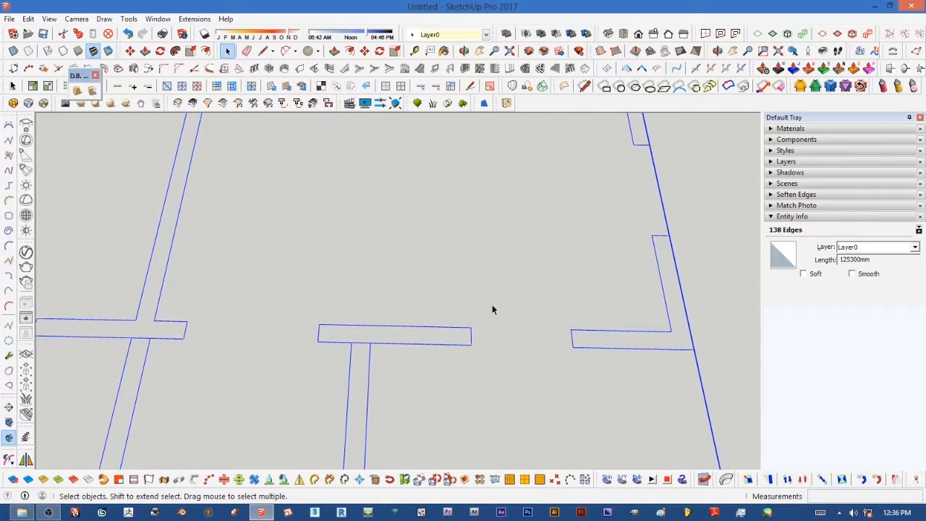
pyautogui.scroll(-8, 496, 336)
pyautogui.scroll(5, 484, 323)
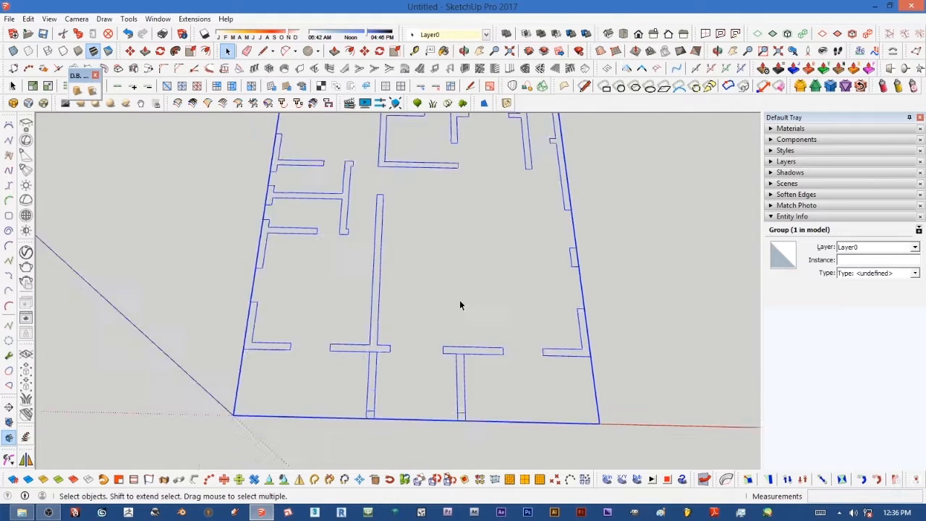
pyautogui.scroll(-4, 464, 297)
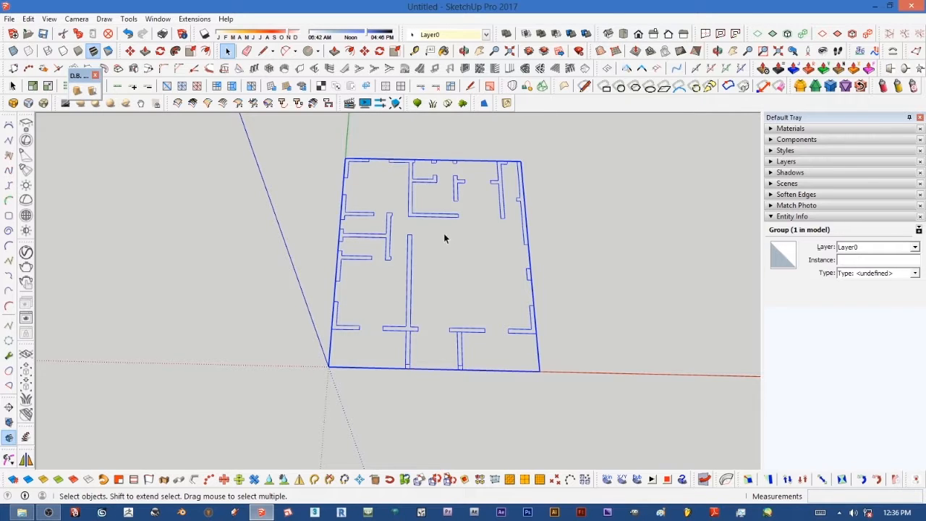
pyautogui.scroll(1, 434, 217)
pyautogui.scroll(-4, 409, 219)
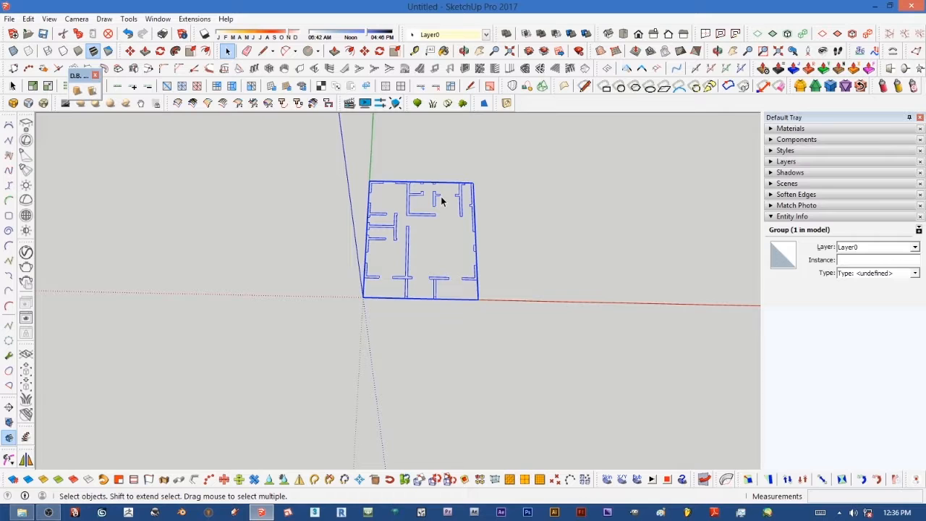
pyautogui.scroll(5, 439, 203)
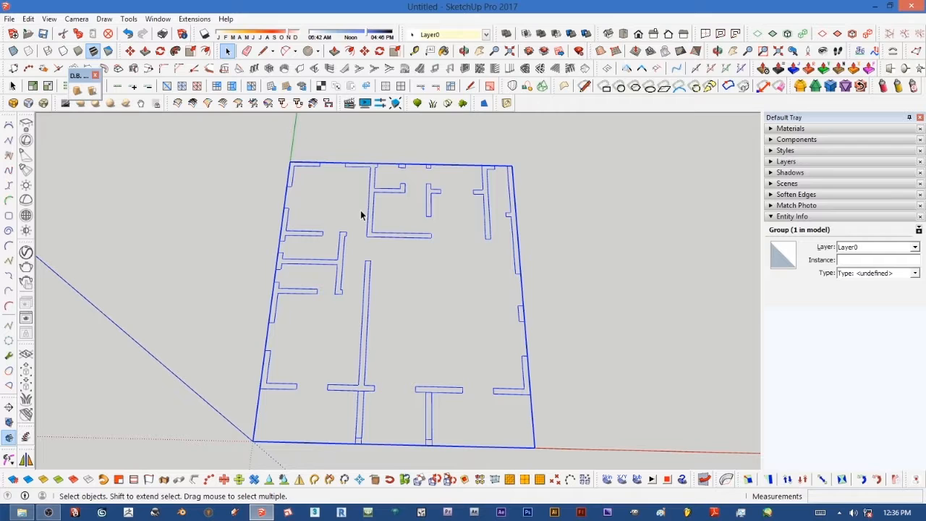
pyautogui.click(383, 256)
pyautogui.moveTo(382, 256); pyautogui.dragTo(371, 226, button='middle')
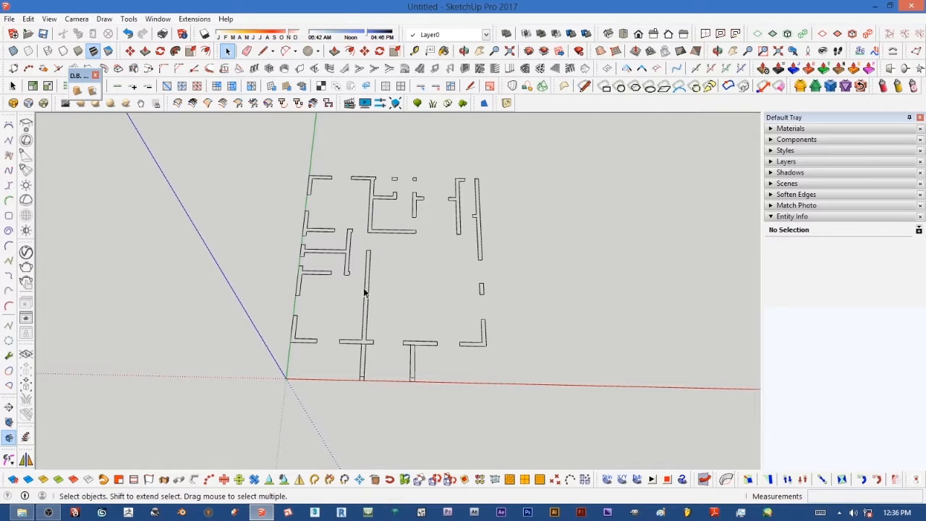
# Step: With the Line tool, draw a line along the plan's left outer wall, about 11 m long, between its corners
pyautogui.click(262, 52)
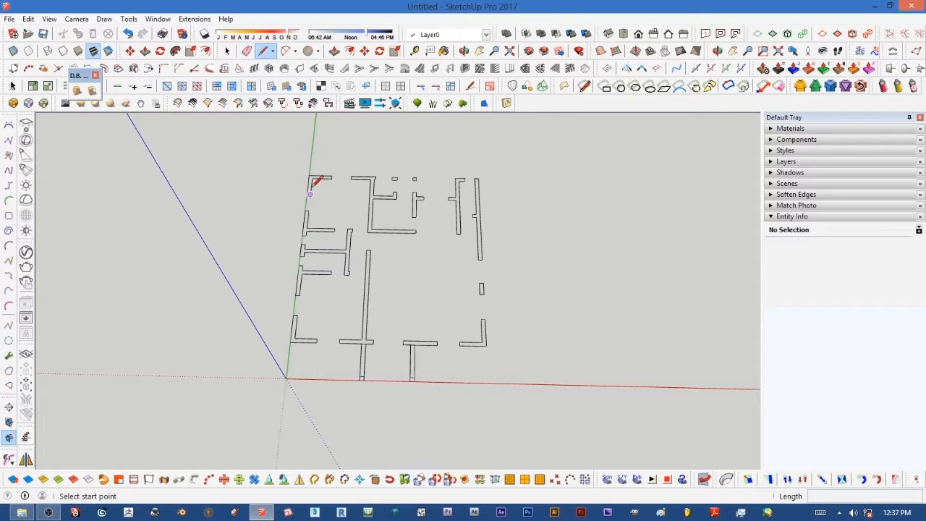
pyautogui.scroll(2, 316, 183)
pyautogui.scroll(-2, 318, 188)
pyautogui.scroll(1, 295, 350)
pyautogui.scroll(2, 295, 350)
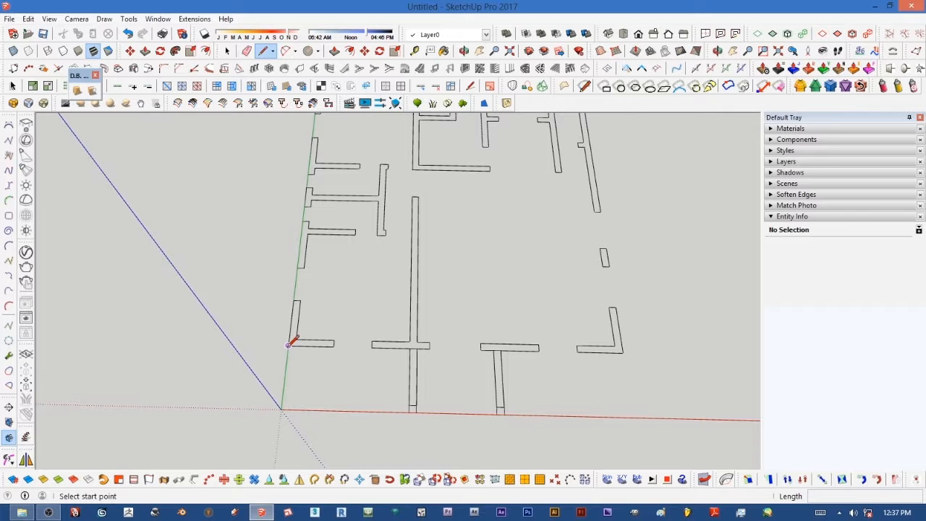
pyautogui.click(290, 344)
pyautogui.scroll(-4, 285, 339)
pyautogui.scroll(5, 281, 230)
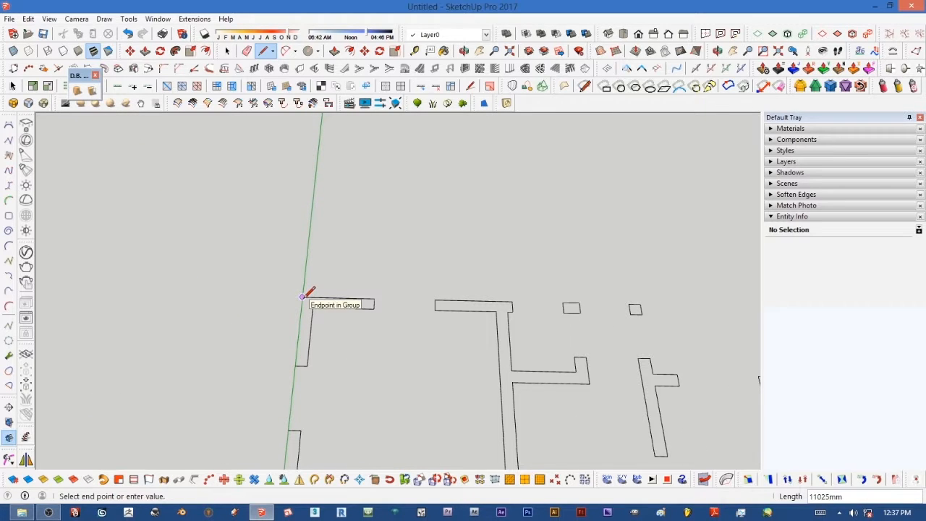
pyautogui.click(302, 295)
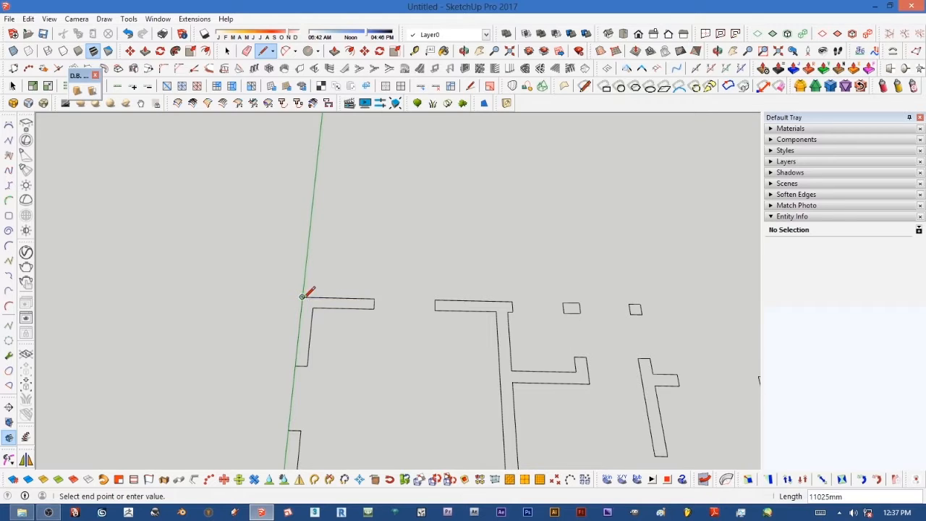
# Step: Continue the outline across the top wall, about 11.2 m, and down the right wall, about 11.1 m
pyautogui.scroll(-3, 477, 277)
pyautogui.moveTo(484, 277); pyautogui.dragTo(522, 286, button='middle')
pyautogui.scroll(6, 521, 287)
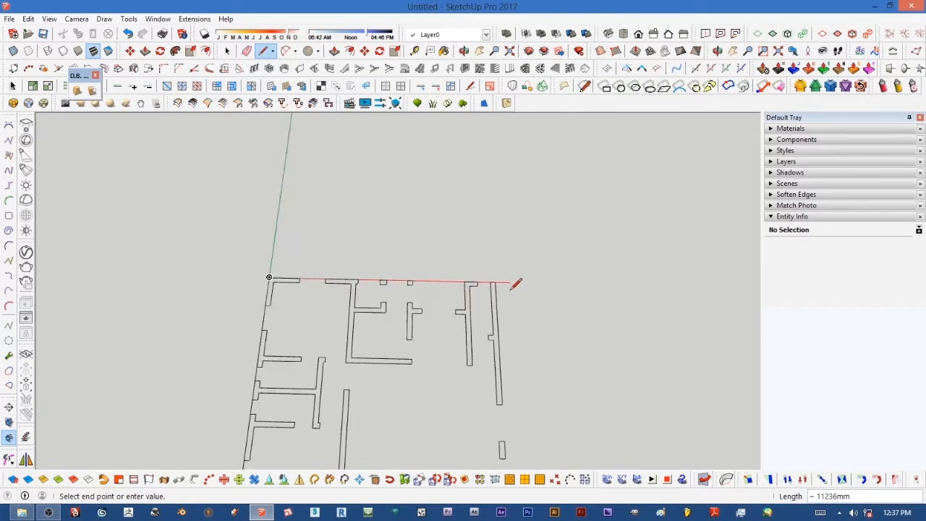
pyautogui.click(486, 269)
pyautogui.scroll(-5, 497, 253)
pyautogui.scroll(5, 530, 304)
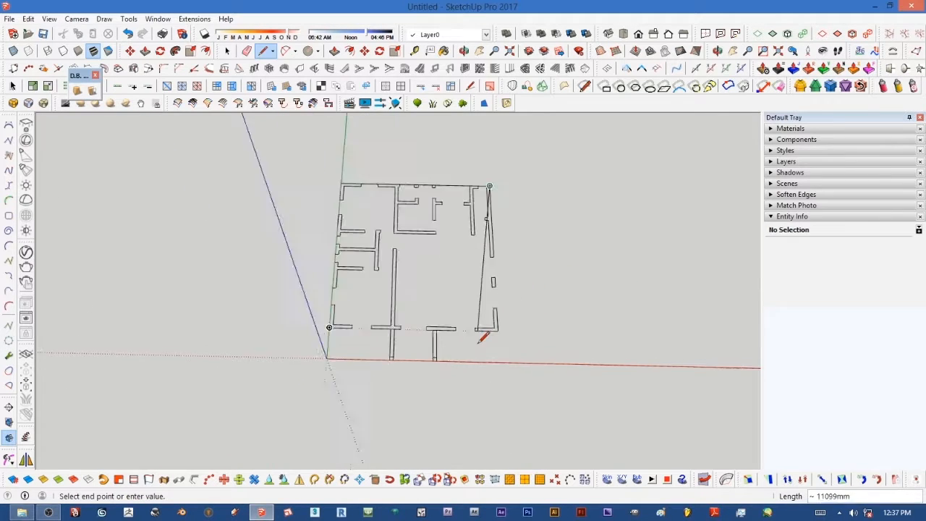
pyautogui.click(521, 317)
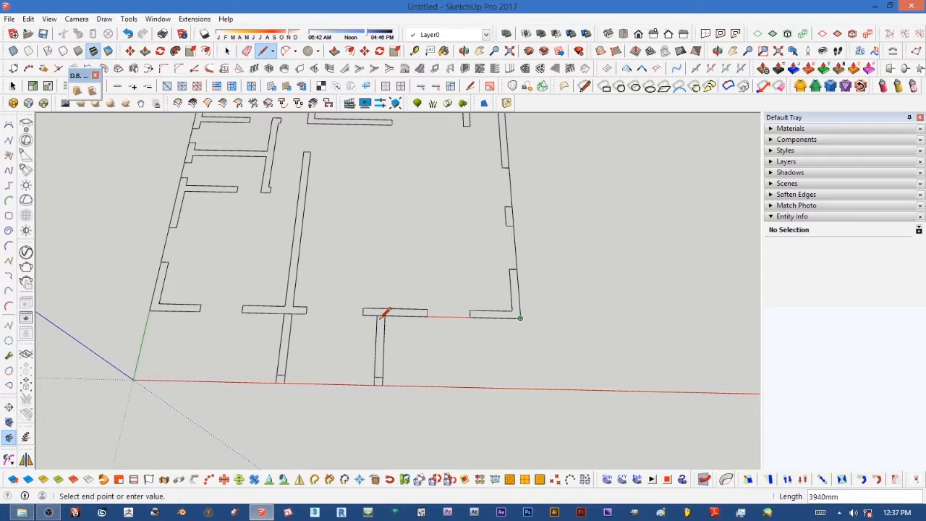
# Step: Continue the outline along the bottom wall to the entrance projection and down its right side, then along the axis across it
pyautogui.click(384, 316)
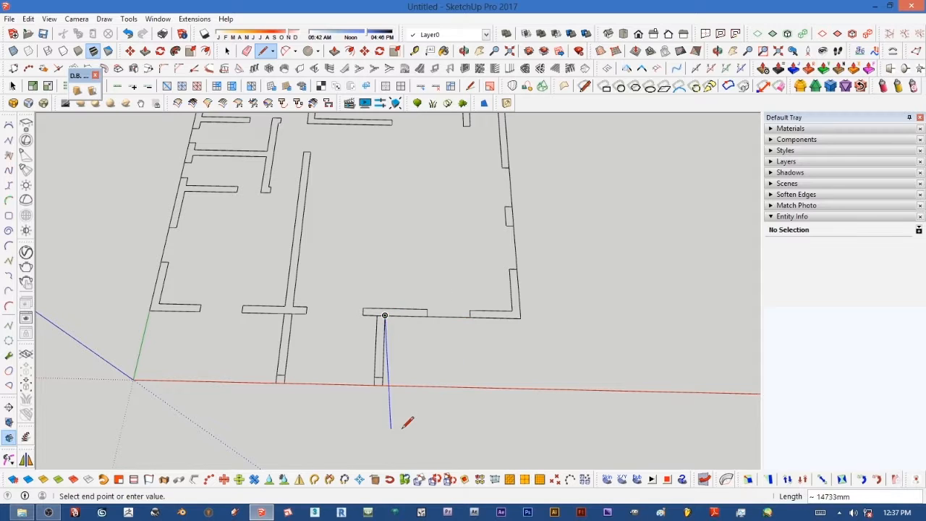
pyautogui.scroll(3, 391, 416)
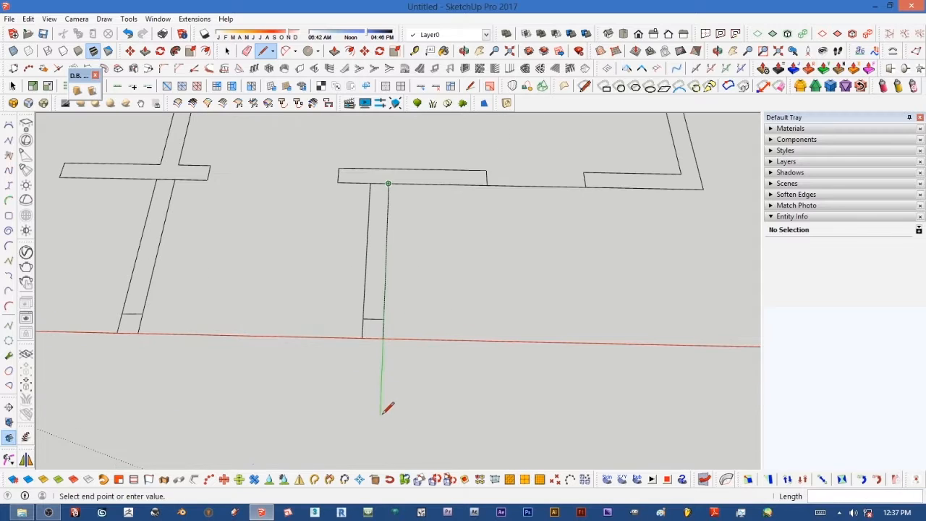
pyautogui.click(384, 337)
pyautogui.scroll(-3, 449, 401)
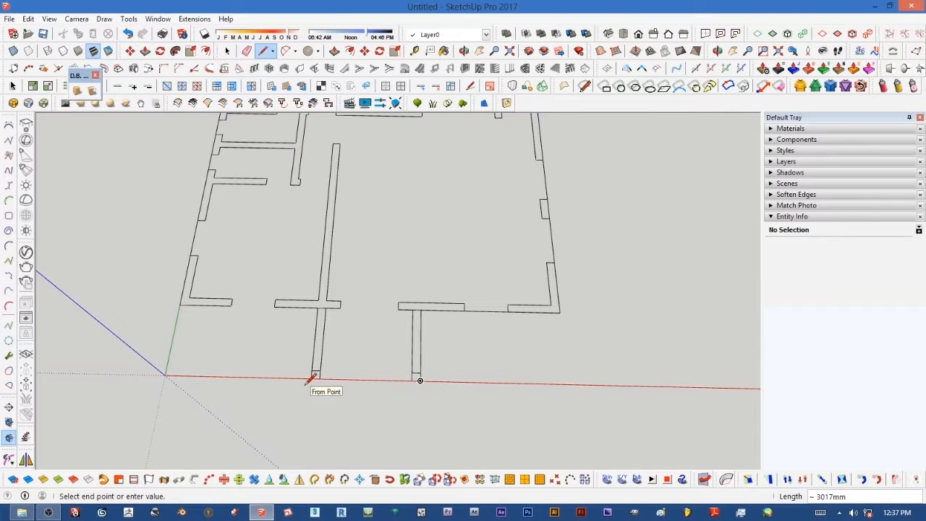
pyautogui.scroll(3, 312, 377)
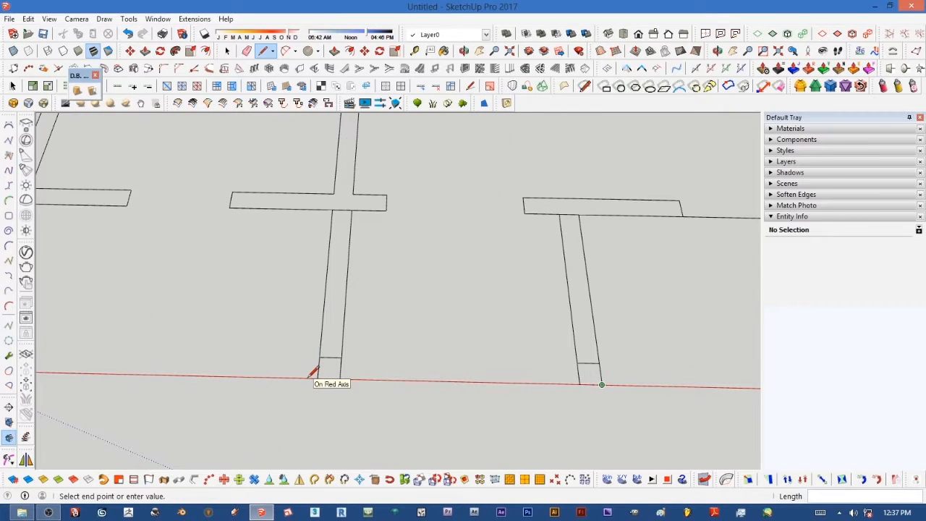
pyautogui.click(313, 375)
pyautogui.click(603, 384)
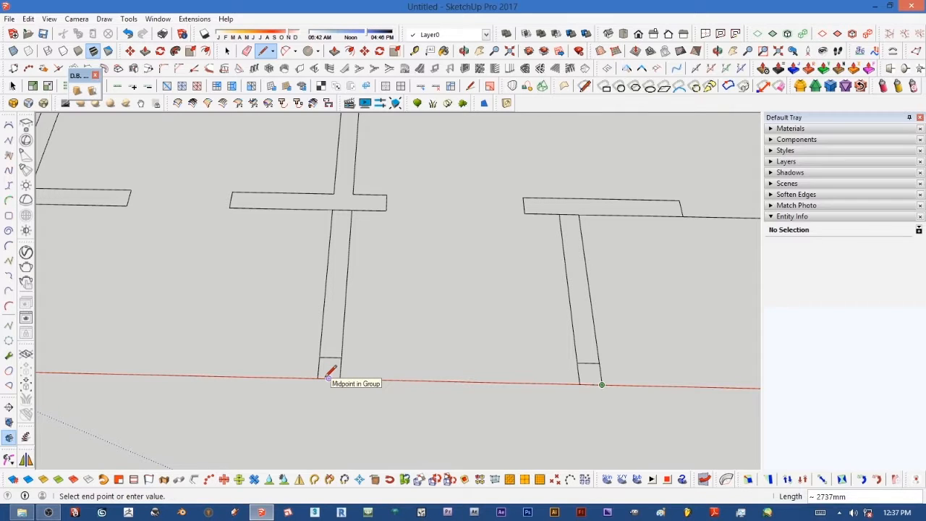
# Step: Draw the line up the entrance projection's left side and close the outline back at the start point to form a face
pyautogui.scroll(2, 323, 374)
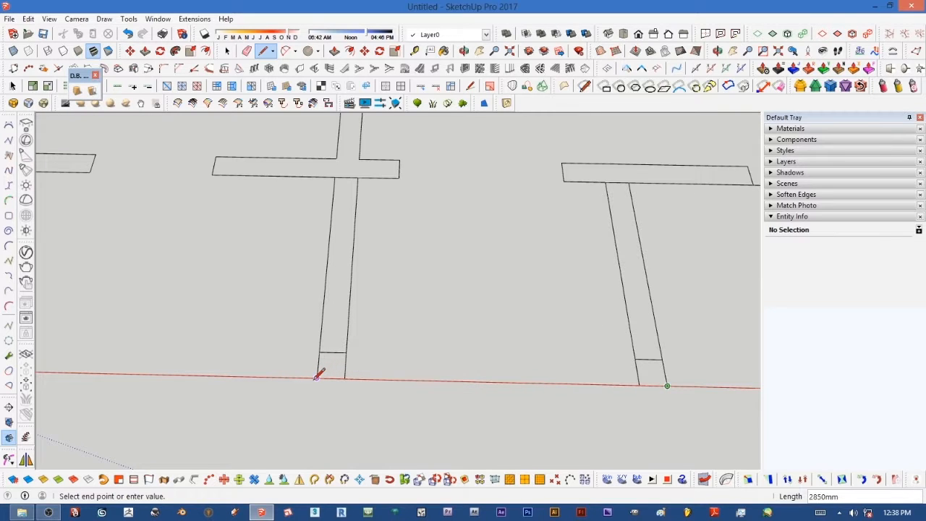
pyautogui.click(316, 377)
pyautogui.click(334, 176)
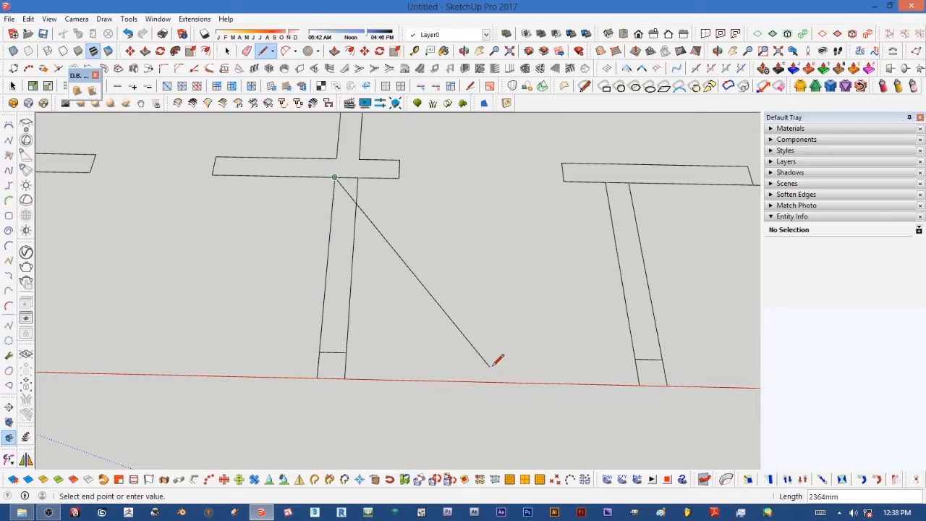
pyautogui.scroll(-4, 533, 347)
pyautogui.scroll(3, 328, 294)
pyautogui.click(328, 293)
pyautogui.scroll(-3, 406, 380)
pyautogui.scroll(2, 435, 375)
pyautogui.scroll(1, 374, 314)
pyautogui.scroll(-3, 375, 315)
pyautogui.scroll(3, 368, 321)
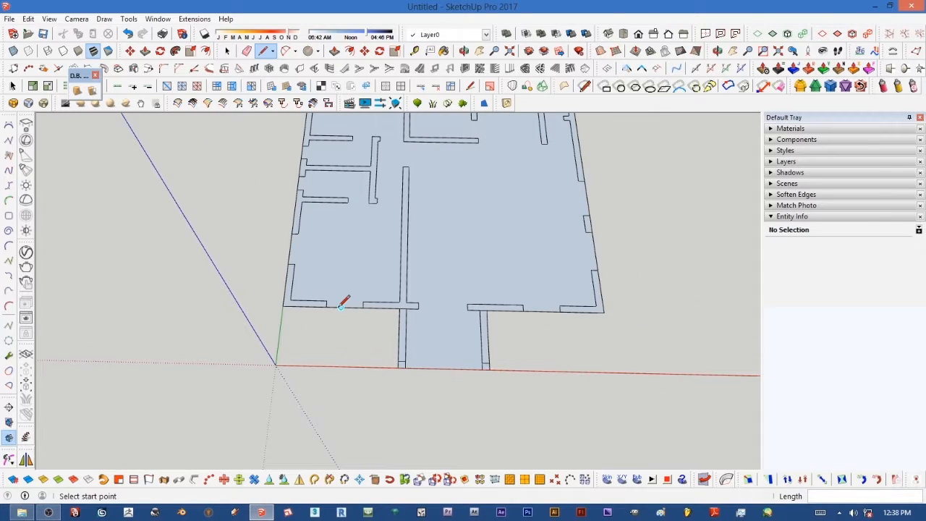
# Step: Push/pull the outlined floor face up 3300 mm
pyautogui.scroll(-4, 335, 310)
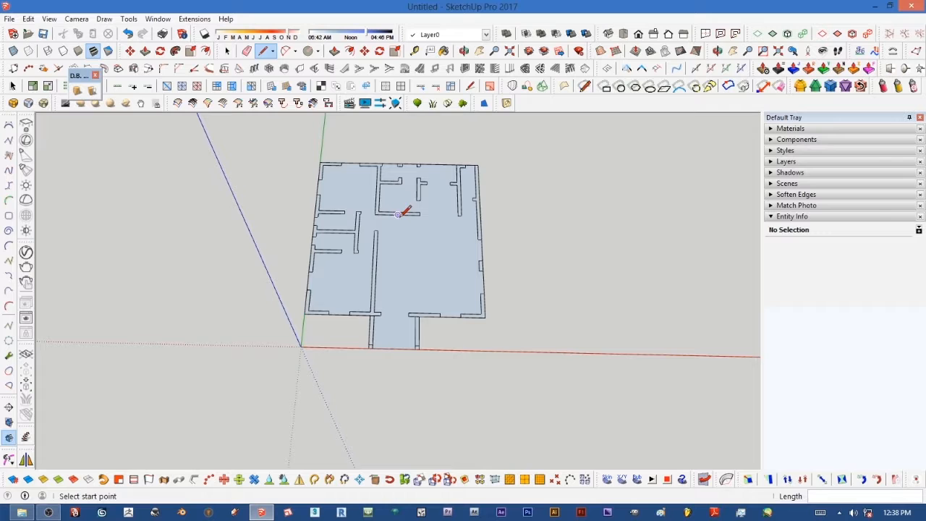
pyautogui.scroll(2, 400, 218)
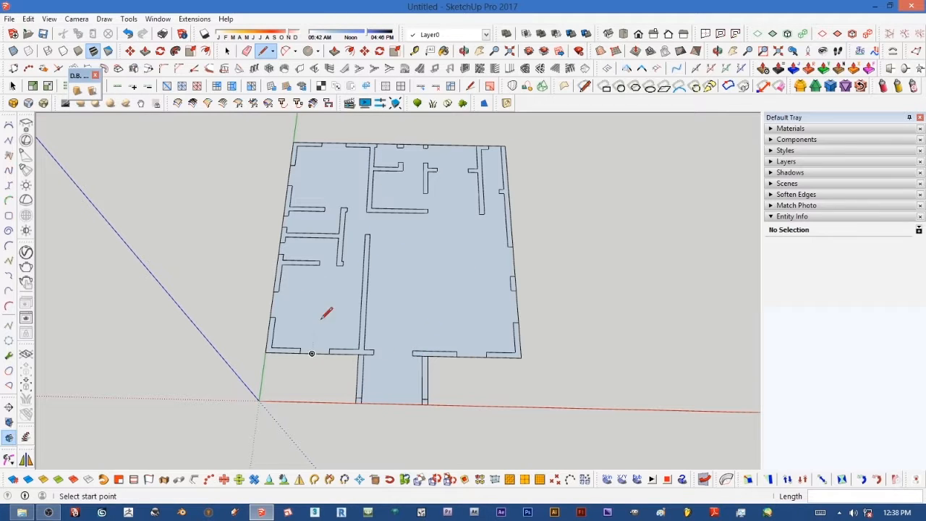
pyautogui.moveTo(382, 378); pyautogui.dragTo(325, 265, button='middle')
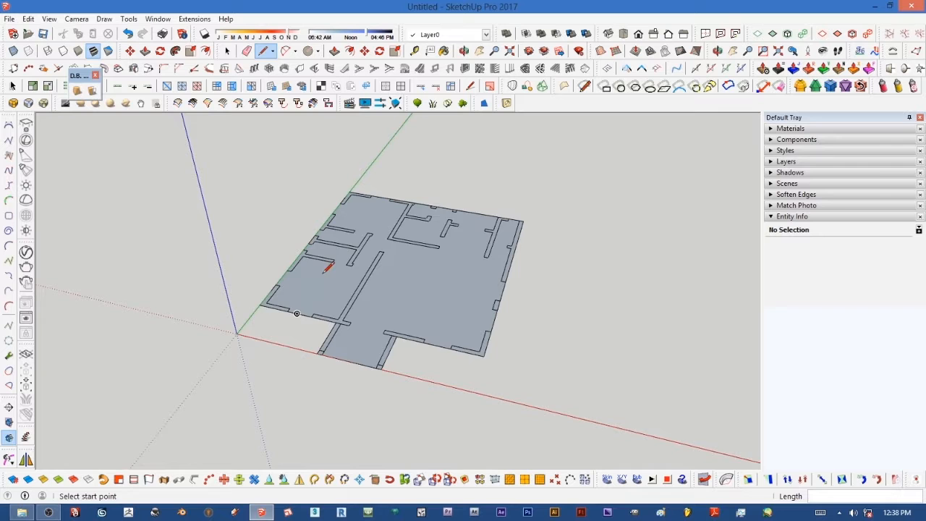
pyautogui.scroll(2, 343, 263)
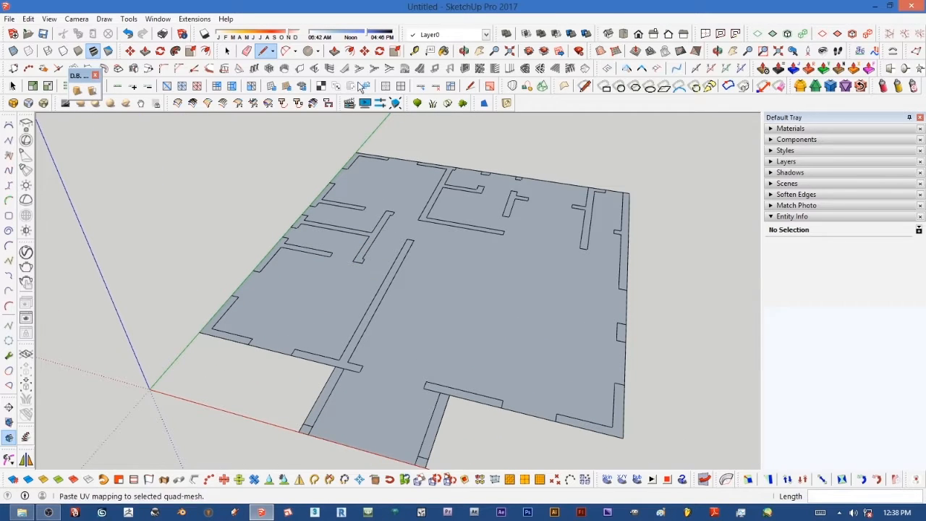
pyautogui.click(334, 52)
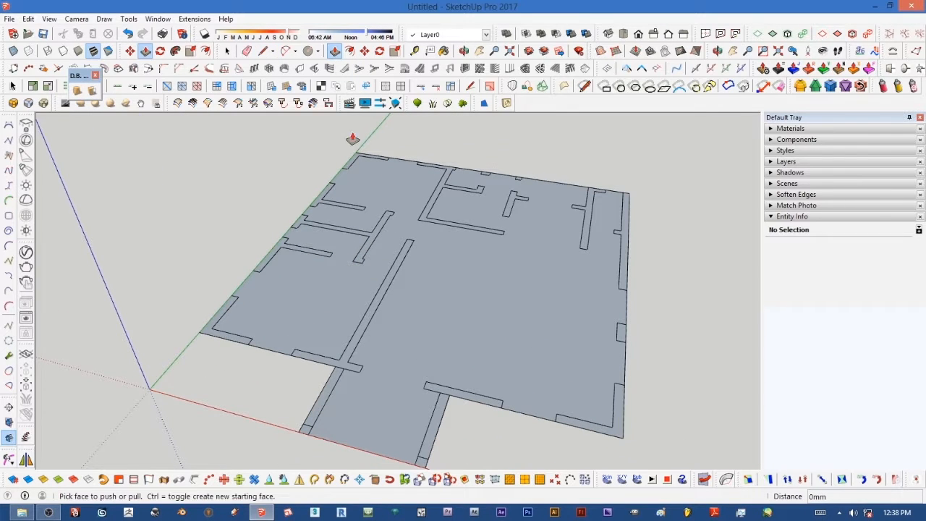
pyautogui.click(474, 374)
pyautogui.moveTo(474, 374); pyautogui.dragTo(476, 244)
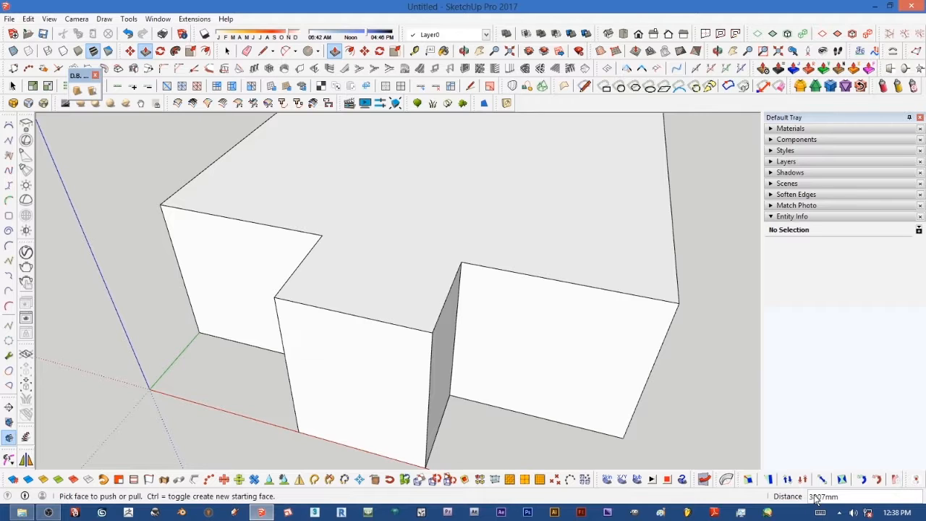
pyautogui.write('3')
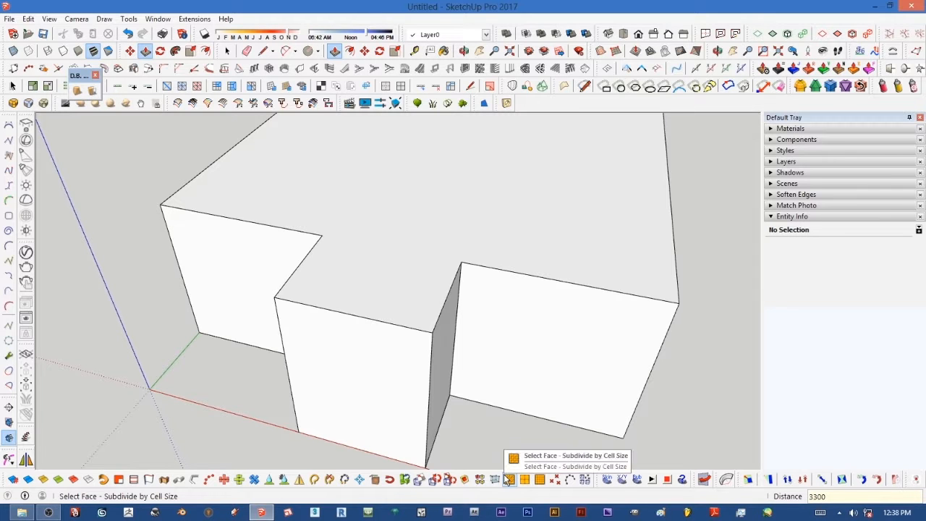
pyautogui.press('Return')
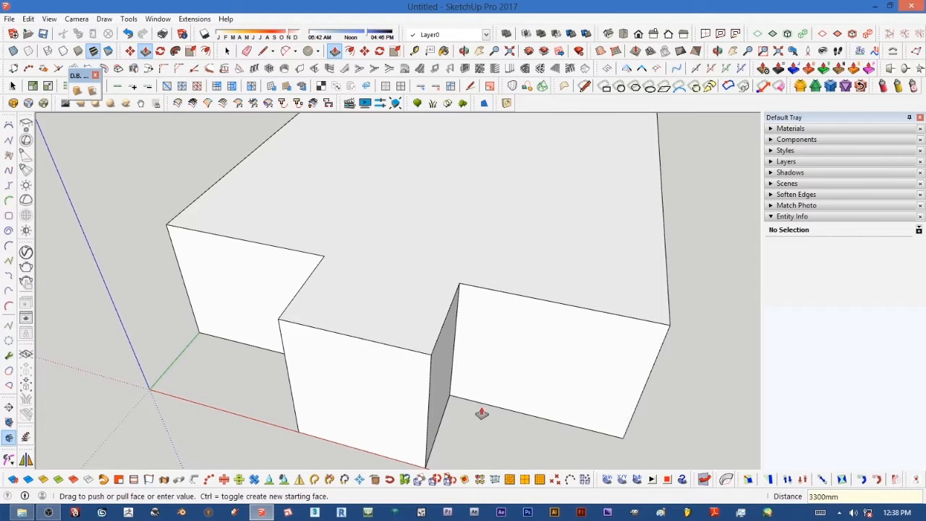
# Step: Orbit and zoom around the extruded building block to inspect it from different sides
pyautogui.moveTo(439, 356); pyautogui.dragTo(496, 355, button='middle')
pyautogui.moveTo(388, 313); pyautogui.dragTo(473, 275, button='middle')
pyautogui.scroll(2, 424, 306)
pyautogui.scroll(1, 426, 306)
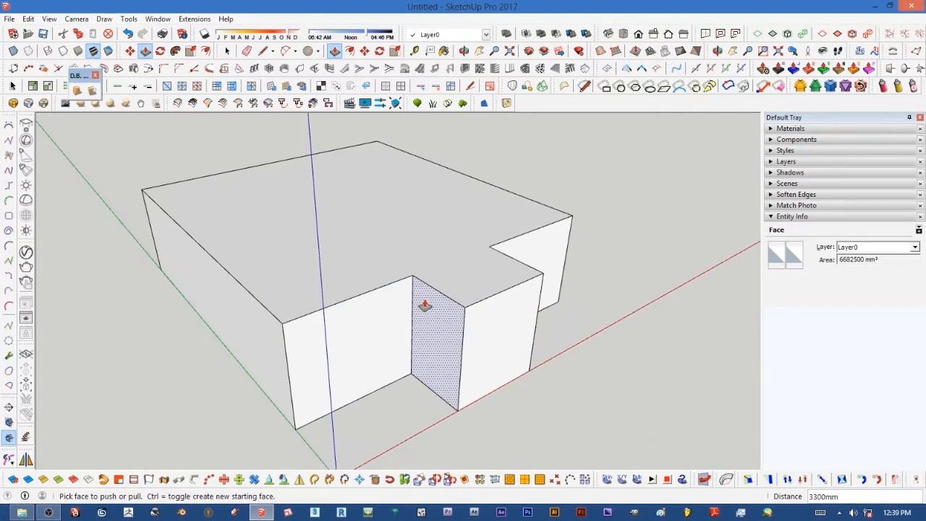
pyautogui.scroll(-3, 451, 334)
pyautogui.moveTo(426, 333); pyautogui.dragTo(408, 319, button='middle')
pyautogui.scroll(2, 411, 327)
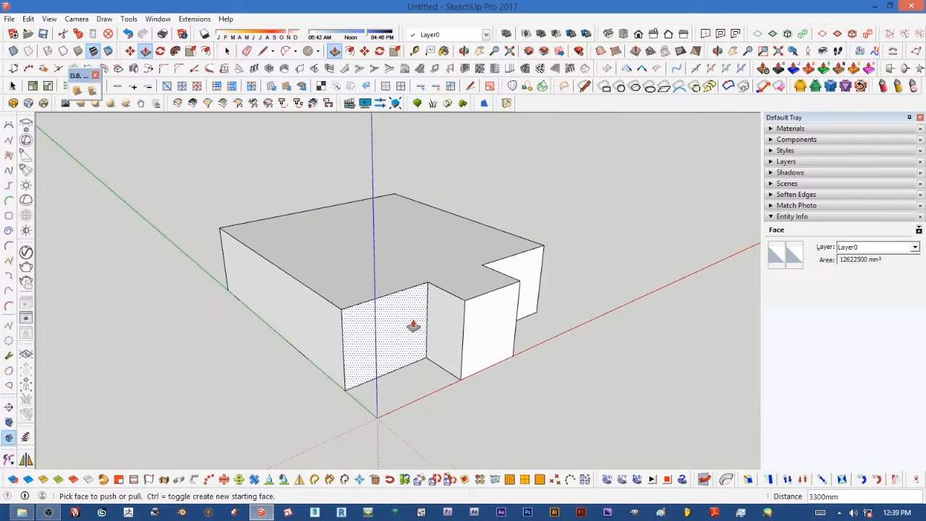
pyautogui.scroll(-3, 424, 324)
pyautogui.moveTo(331, 289); pyautogui.dragTo(393, 356, button='middle')
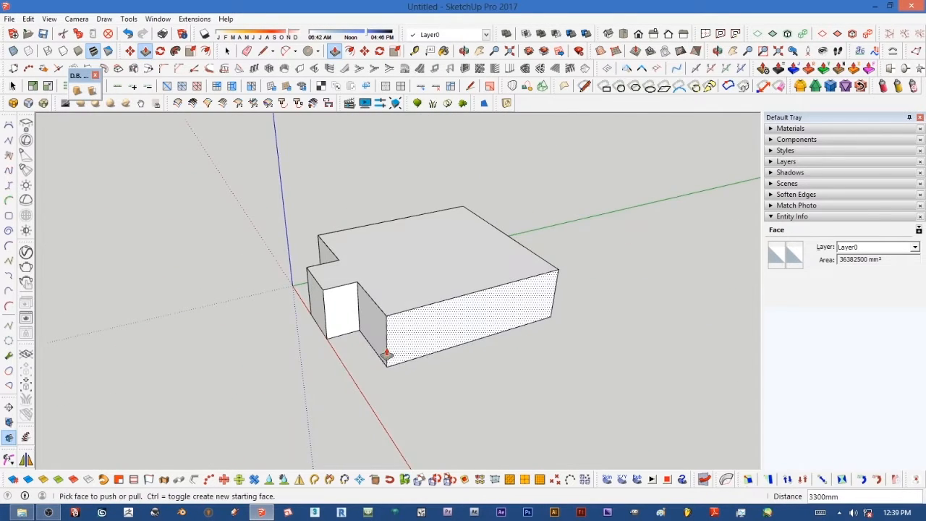
pyautogui.scroll(2, 362, 326)
pyautogui.moveTo(351, 314); pyautogui.dragTo(389, 334, button='middle')
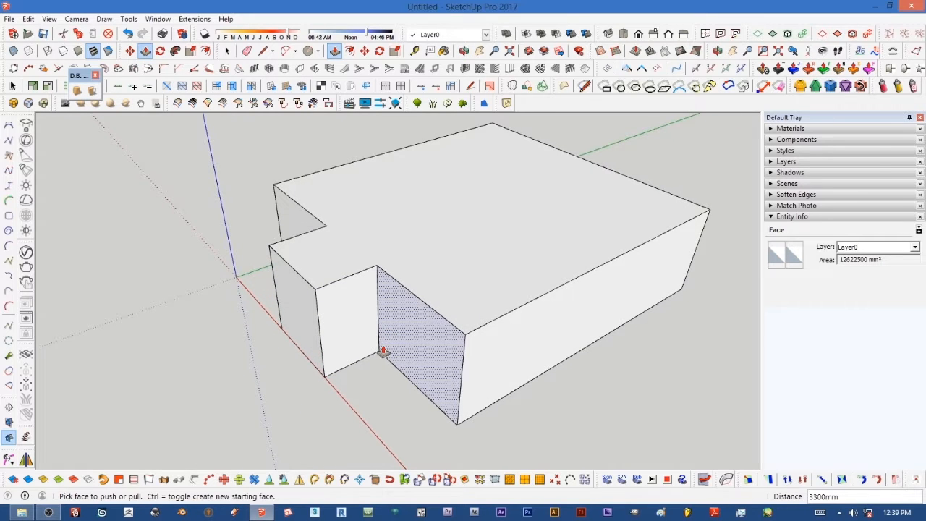
pyautogui.scroll(3, 383, 347)
pyautogui.scroll(-3, 386, 351)
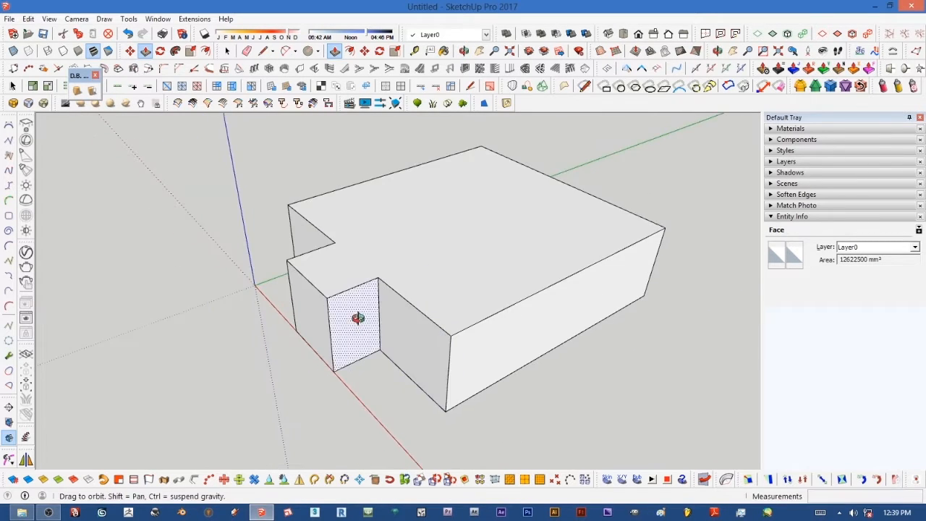
pyautogui.moveTo(358, 325); pyautogui.dragTo(434, 325, button='middle')
pyautogui.scroll(-2, 431, 326)
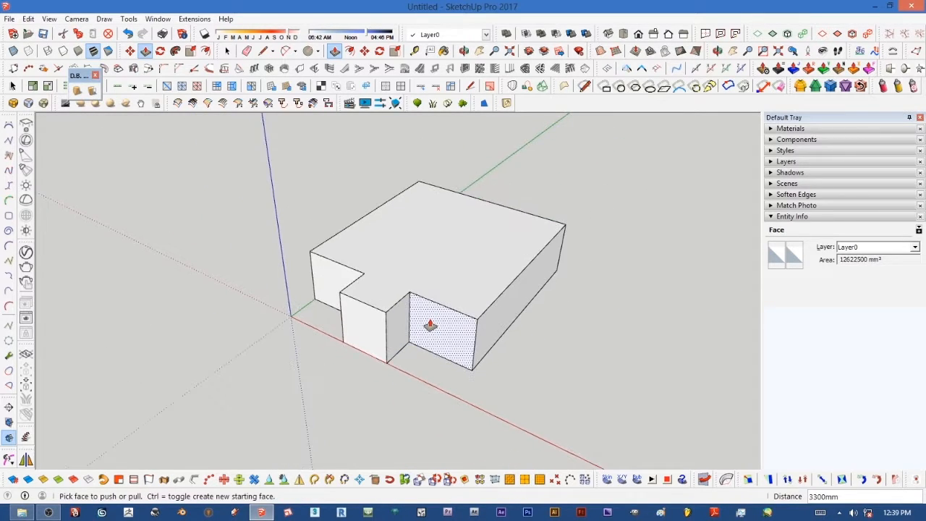
pyautogui.scroll(3, 437, 334)
pyautogui.moveTo(438, 335); pyautogui.dragTo(424, 294, button='middle')
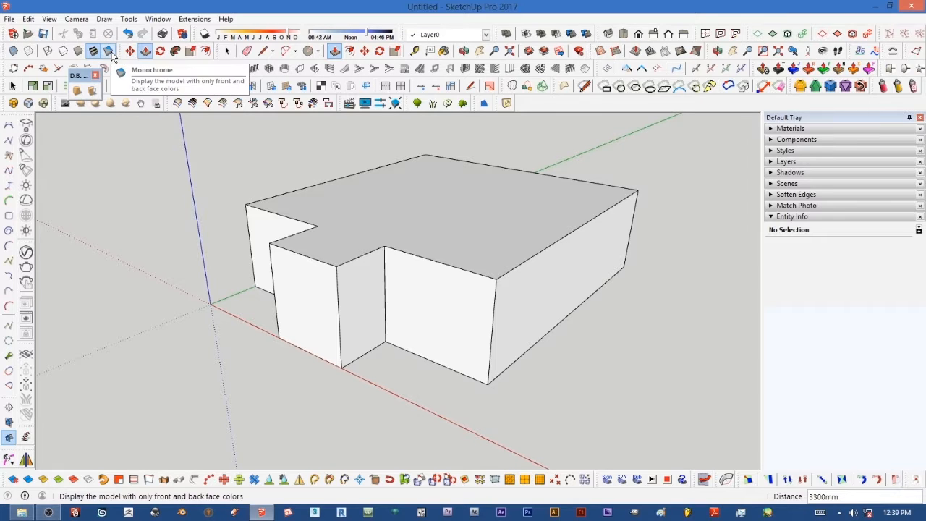
pyautogui.click(49, 19)
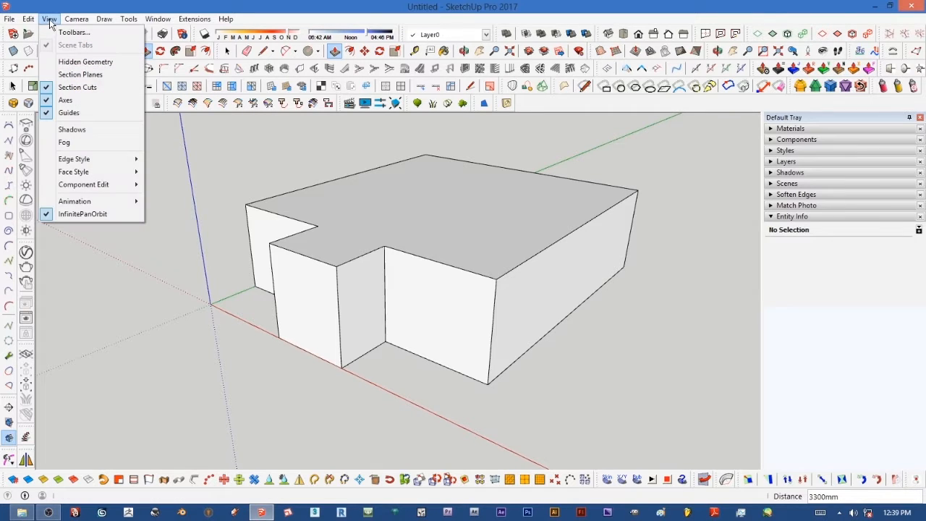
pyautogui.click(73, 33)
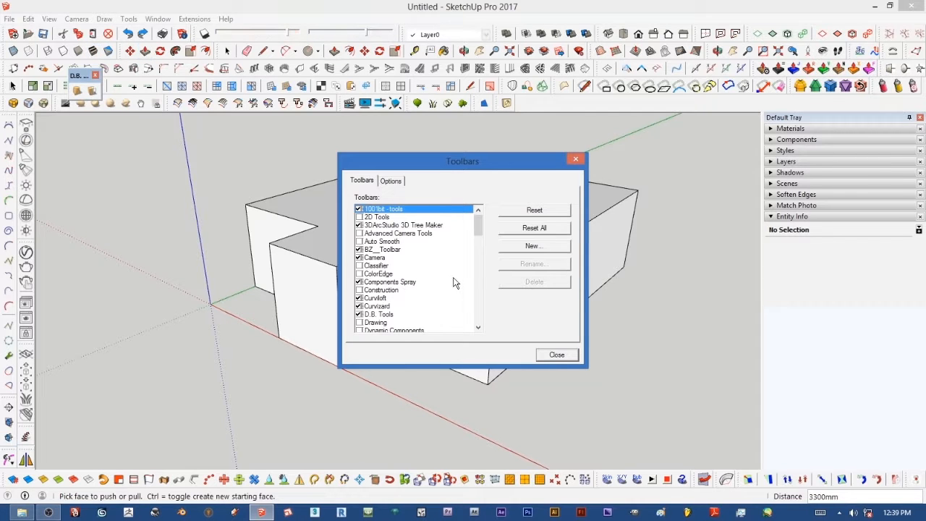
pyautogui.moveTo(481, 234); pyautogui.dragTo(486, 301)
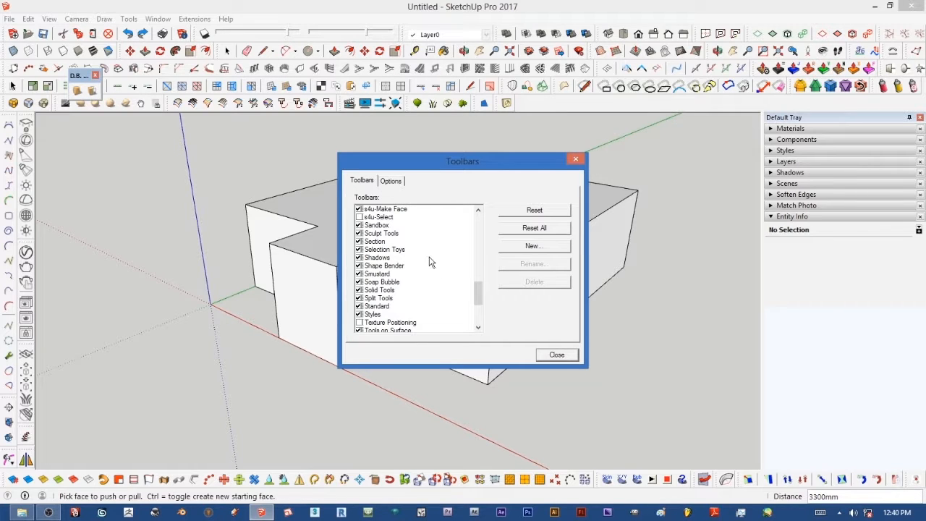
pyautogui.click(558, 355)
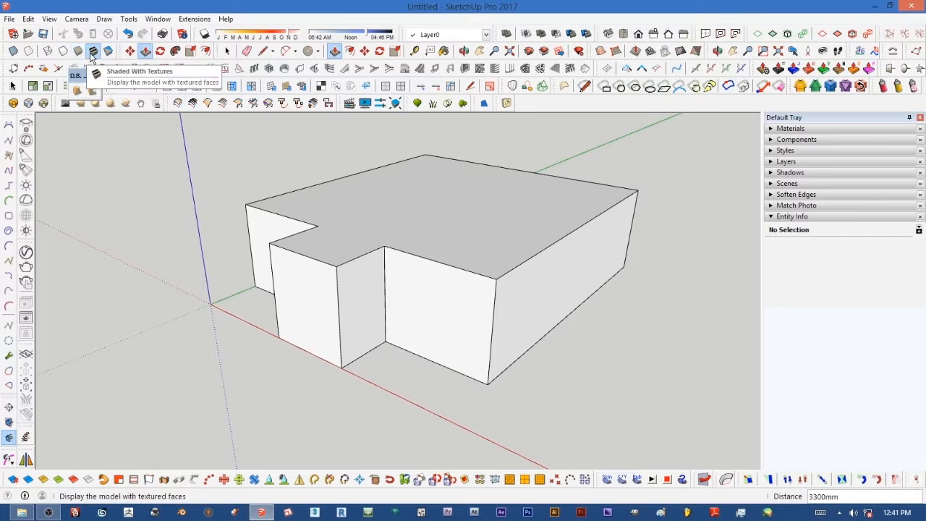
# Step: Switch the view to X-Ray so the floor plan shows through the building block
pyautogui.click(14, 53)
pyautogui.moveTo(405, 294); pyautogui.dragTo(482, 337, button='middle')
pyautogui.scroll(-5, 437, 351)
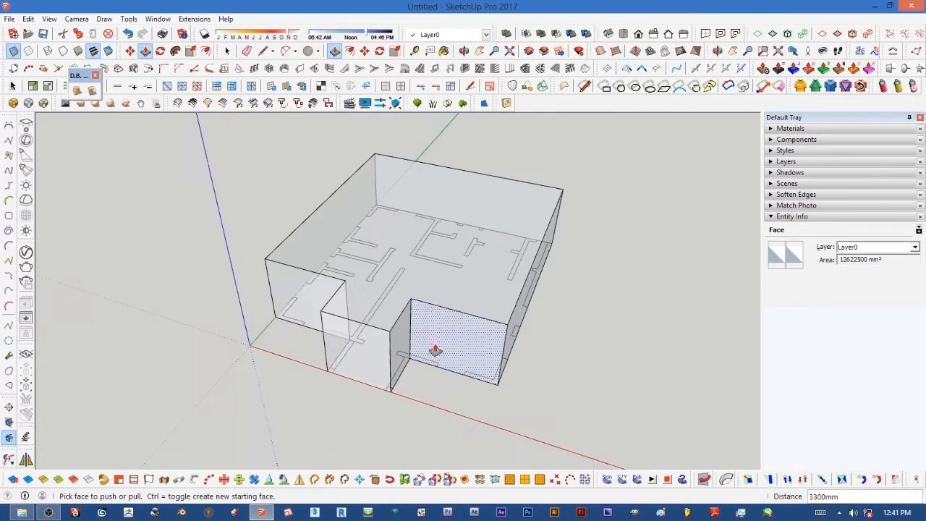
pyautogui.scroll(5, 371, 233)
pyautogui.scroll(-4, 407, 284)
pyautogui.moveTo(406, 286); pyautogui.dragTo(412, 310, button='middle')
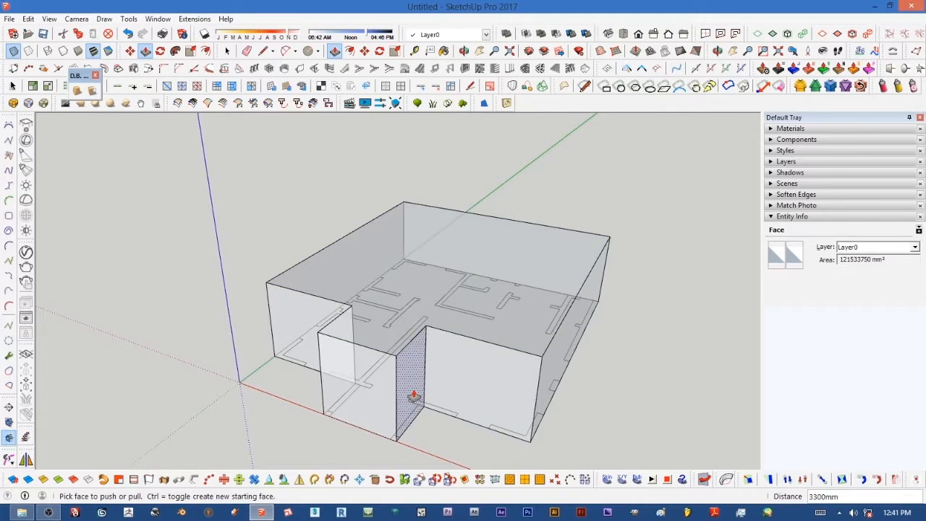
pyautogui.scroll(3, 410, 439)
pyautogui.scroll(-2, 439, 356)
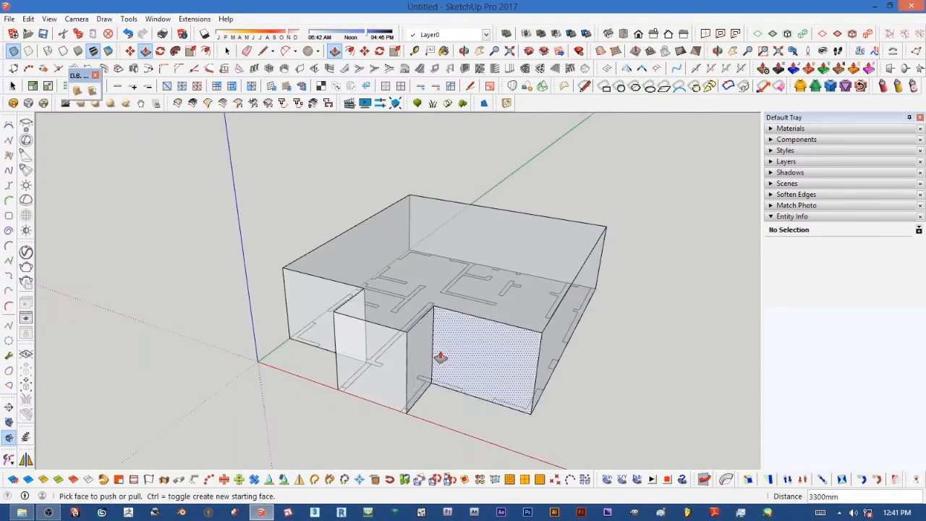
pyautogui.scroll(1, 376, 397)
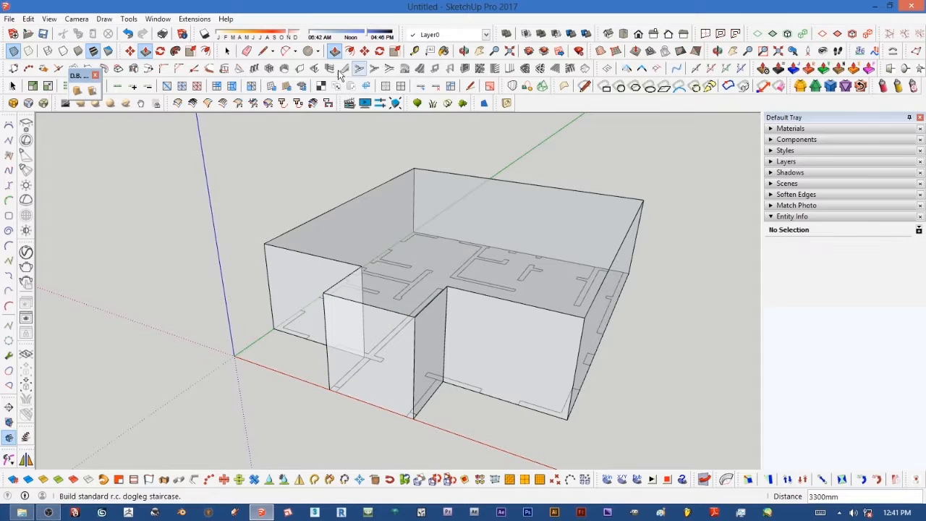
# Step: Draw vertical lines up both ends of the entrance projection's front wall to split off its edge strips
pyautogui.click(263, 50)
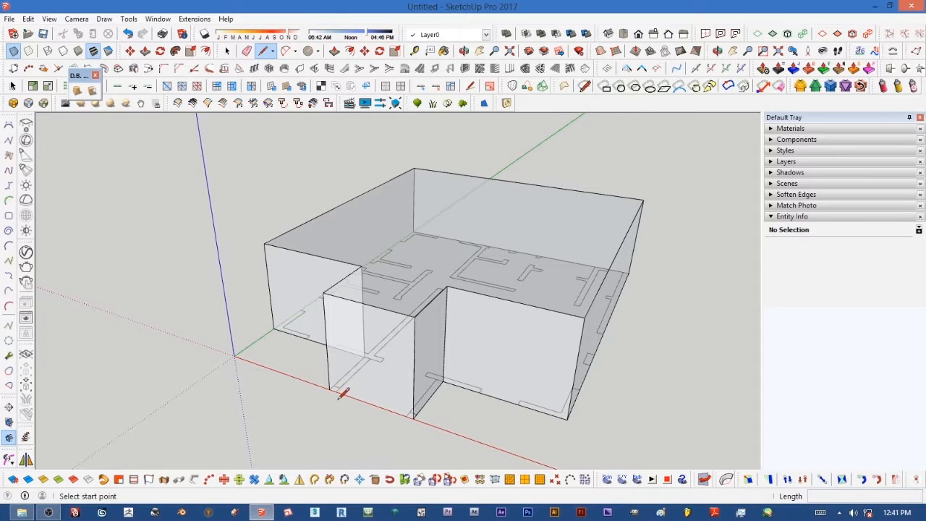
pyautogui.scroll(2, 343, 392)
pyautogui.click(338, 385)
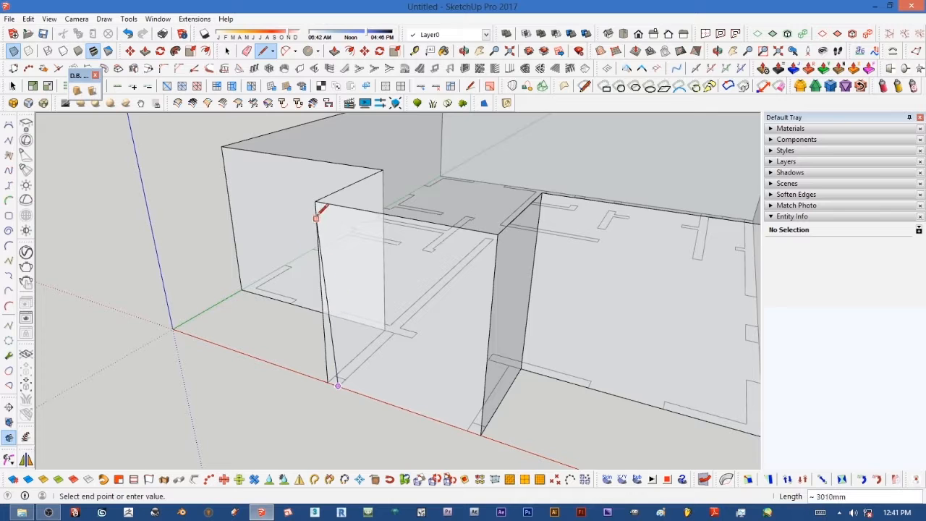
pyautogui.click(330, 202)
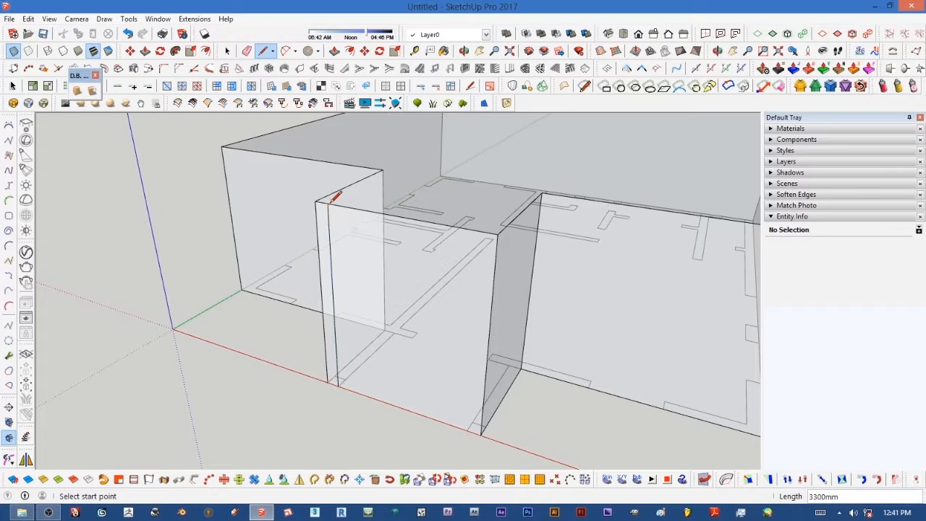
pyautogui.click(468, 430)
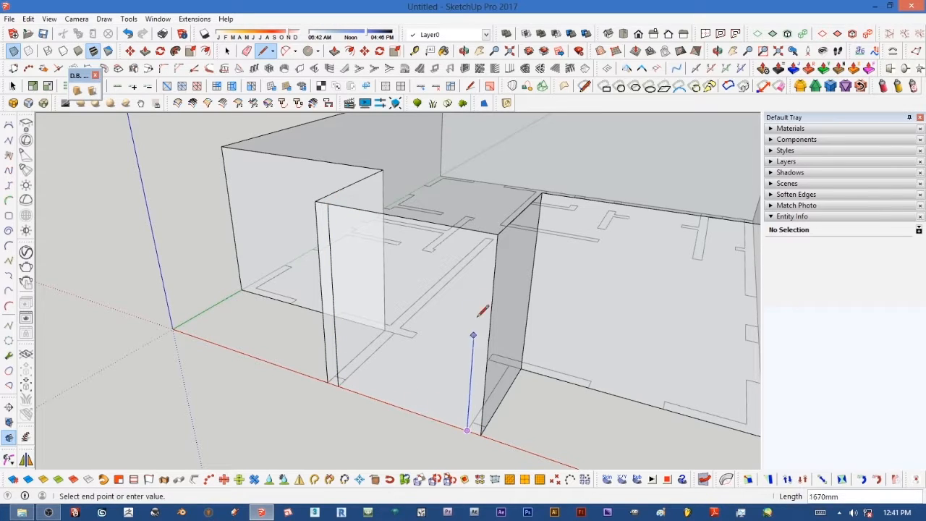
pyautogui.click(481, 230)
pyautogui.scroll(-4, 434, 282)
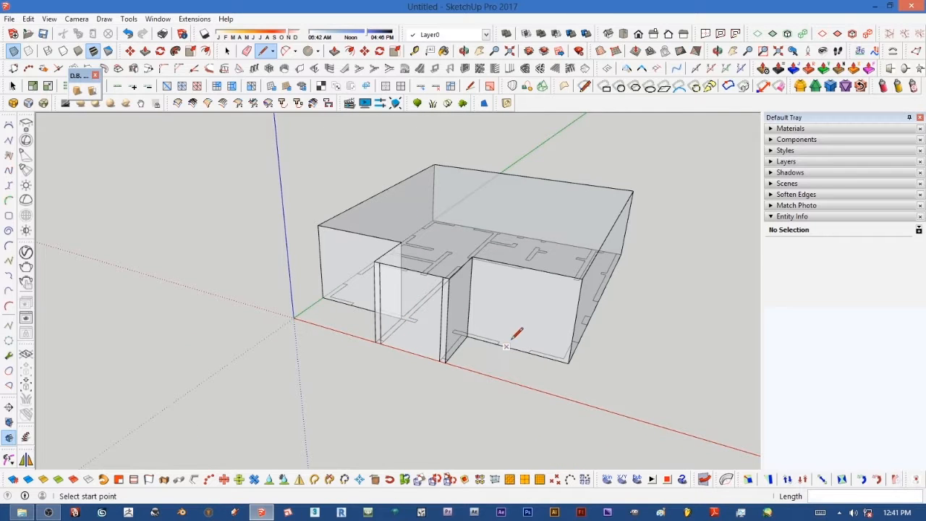
# Step: Measure distances along the building's main front wall with the Tape Measure tool
pyautogui.scroll(4, 517, 333)
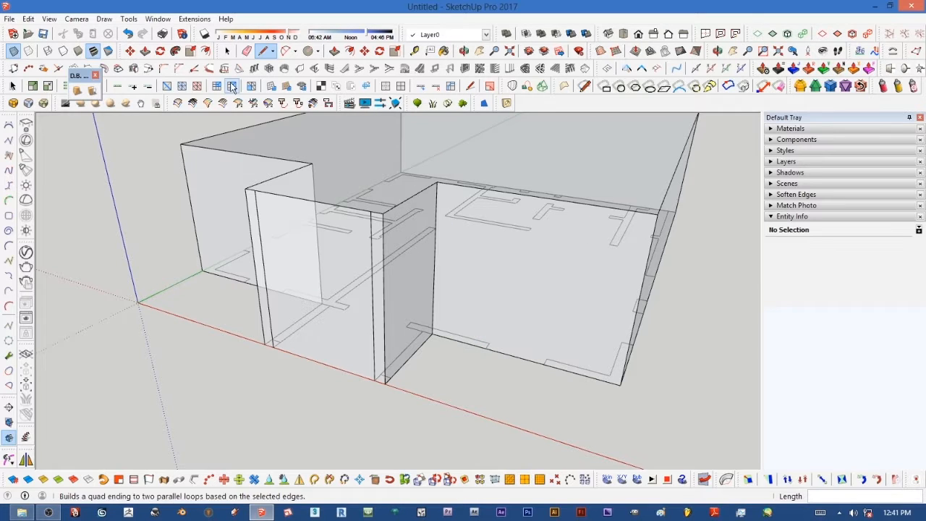
pyautogui.click(414, 51)
pyautogui.click(637, 324)
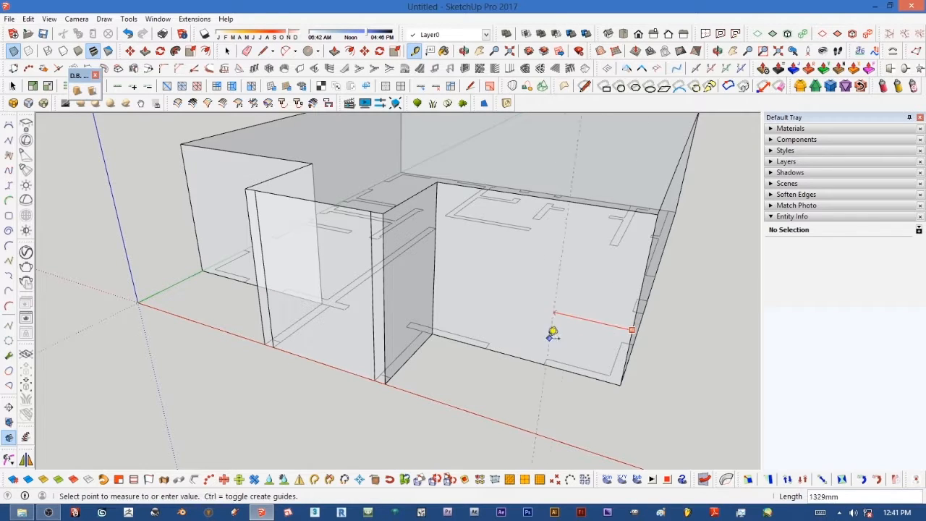
pyautogui.click(486, 346)
pyautogui.click(632, 327)
pyautogui.press('Escape')
# Step: Add two vertical guide lines across the projection's left front wall, offset from its edge
pyautogui.moveTo(549, 354); pyautogui.dragTo(368, 272, button='middle')
pyautogui.scroll(4, 368, 272)
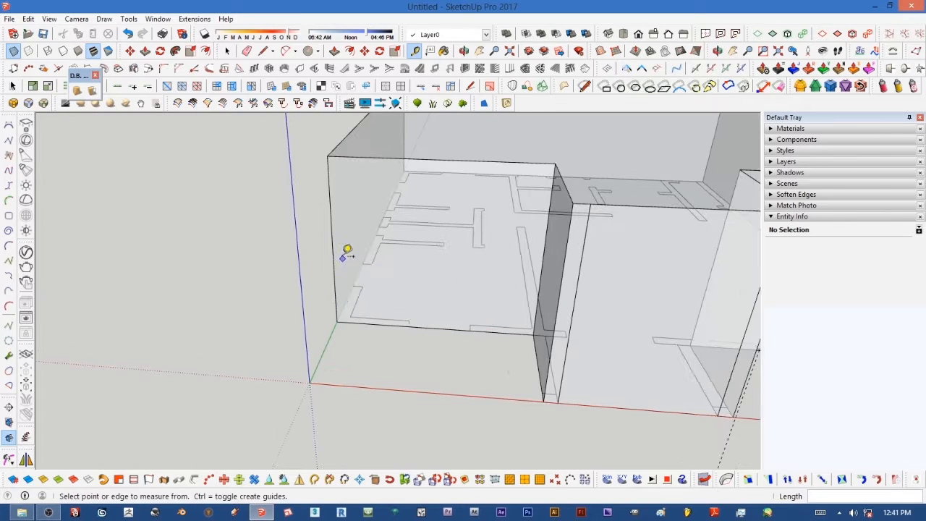
pyautogui.click(336, 242)
pyautogui.click(338, 244)
pyautogui.click(335, 243)
pyautogui.click(400, 293)
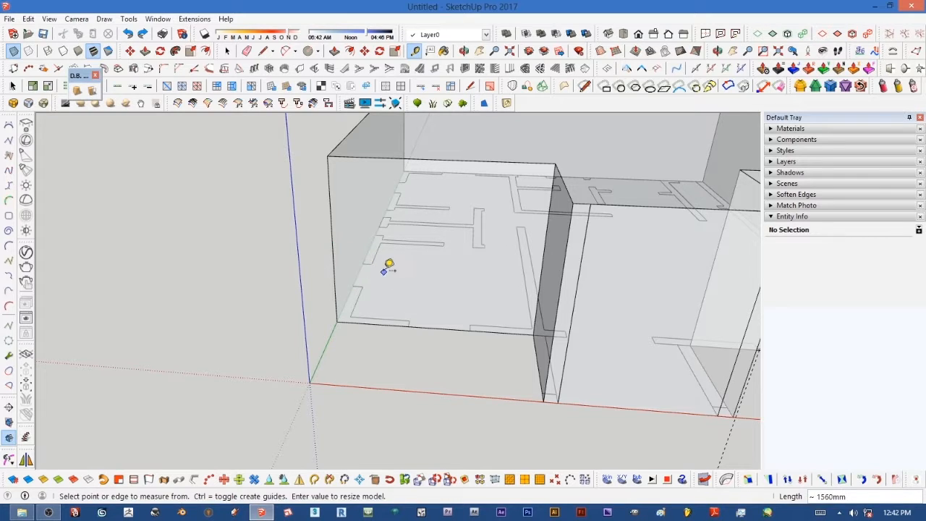
pyautogui.click(335, 282)
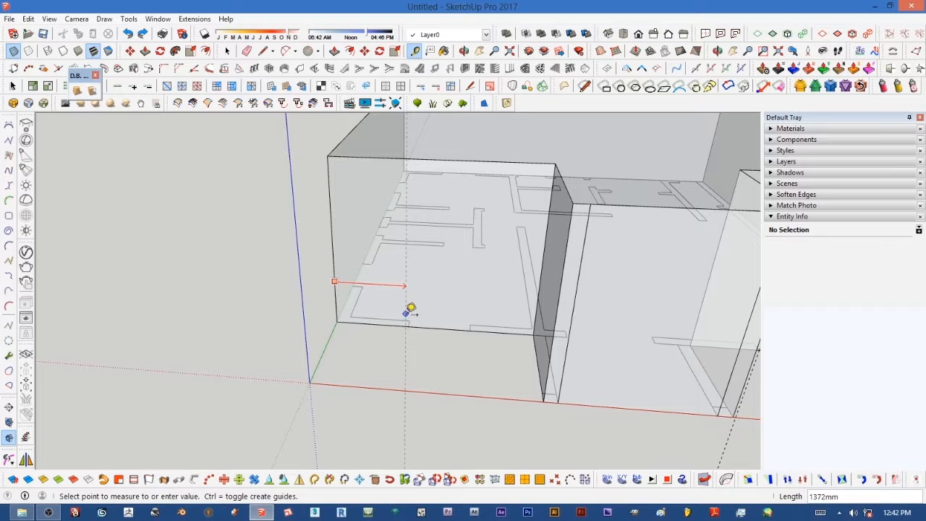
pyautogui.click(409, 325)
pyautogui.click(408, 281)
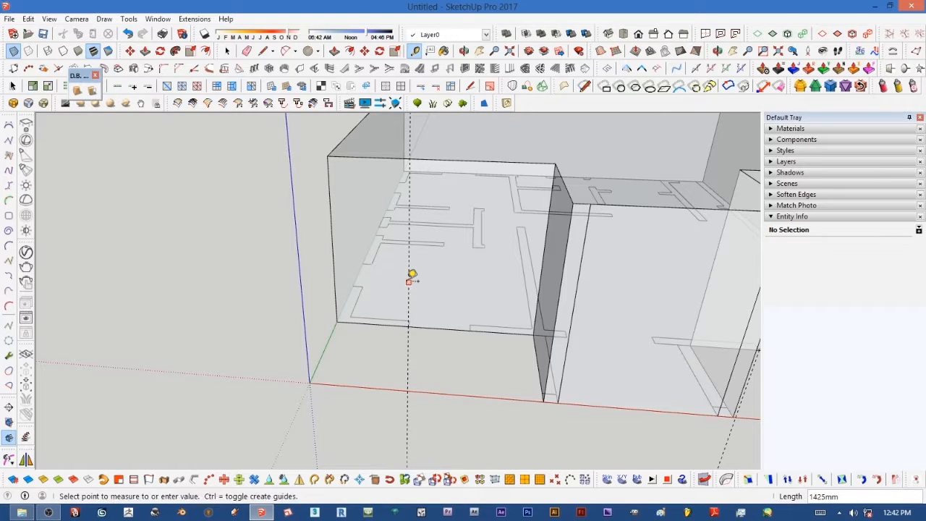
pyautogui.click(475, 324)
# Step: Place a guide line 600 mm from the front wall's edge with the Tape Measure
pyautogui.moveTo(364, 290); pyautogui.dragTo(468, 307, button='middle')
pyautogui.scroll(-2, 407, 314)
pyautogui.scroll(2, 413, 289)
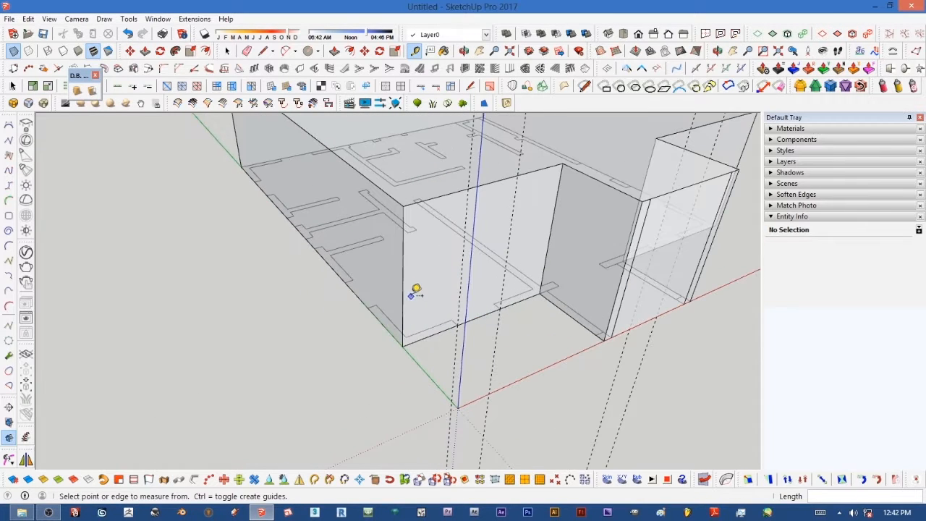
pyautogui.click(408, 281)
pyautogui.click(371, 296)
pyautogui.click(353, 272)
pyautogui.moveTo(331, 269); pyautogui.dragTo(495, 275, button='middle')
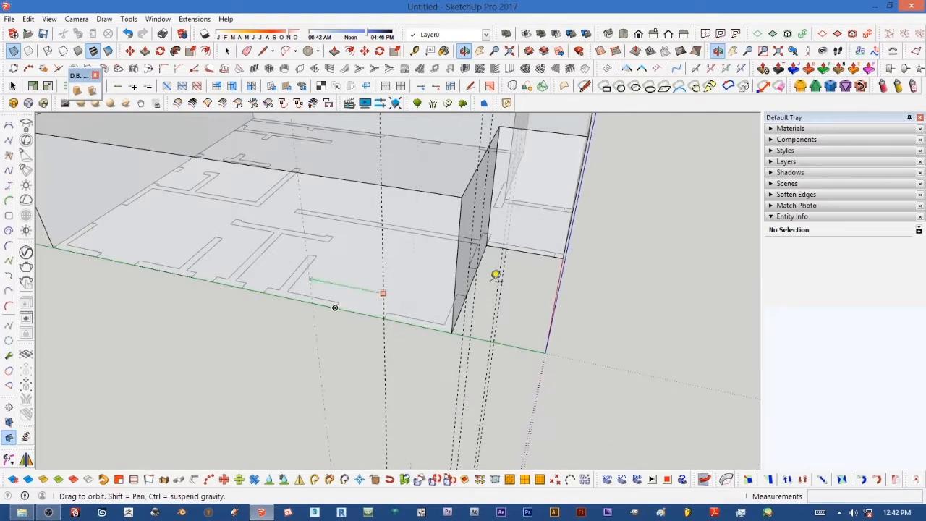
pyautogui.click(337, 304)
pyautogui.click(334, 289)
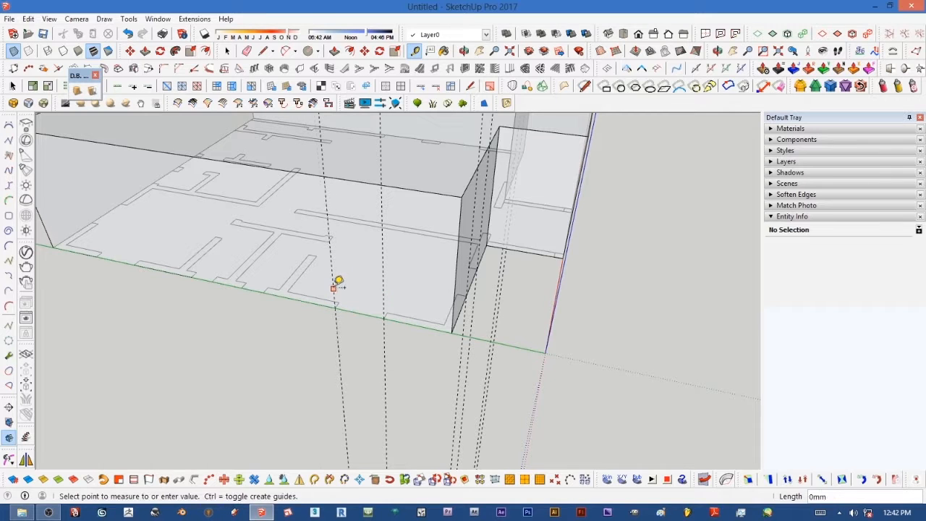
pyautogui.click(265, 291)
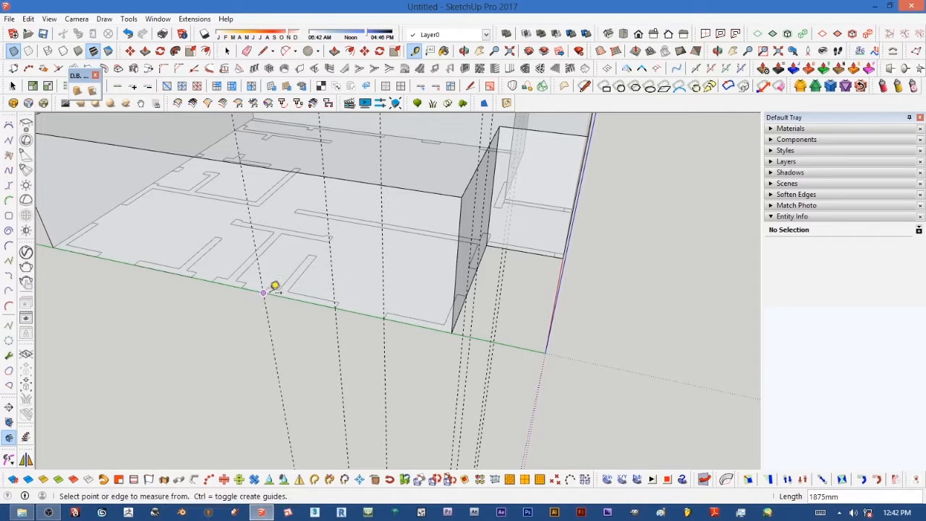
pyautogui.click(260, 263)
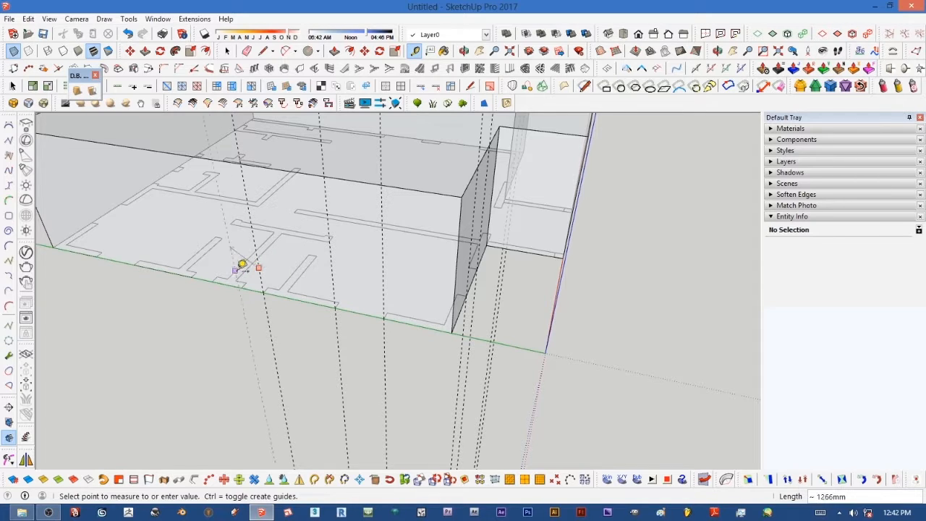
pyautogui.write('600')
pyautogui.press('Return')
# Step: Add a vertical guide line about 1000 mm along the long side wall
pyautogui.moveTo(209, 262); pyautogui.dragTo(439, 254, button='middle')
pyautogui.scroll(-3, 405, 268)
pyautogui.moveTo(374, 280); pyautogui.dragTo(420, 295, button='middle')
pyautogui.scroll(5, 321, 306)
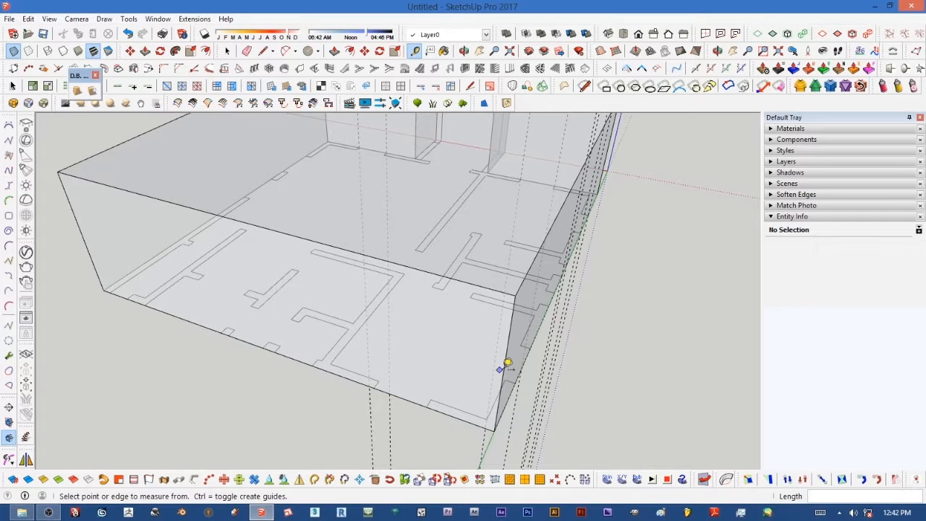
pyautogui.click(504, 370)
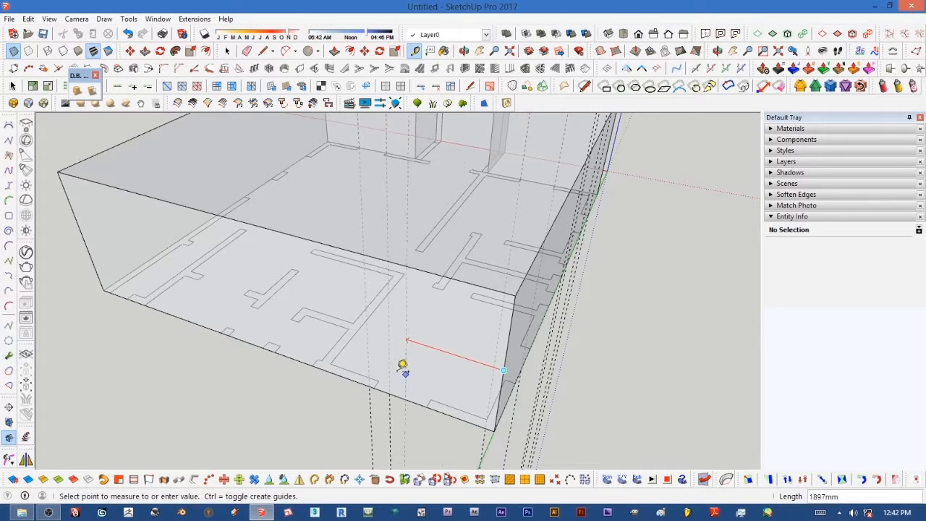
pyautogui.click(318, 356)
pyautogui.click(310, 334)
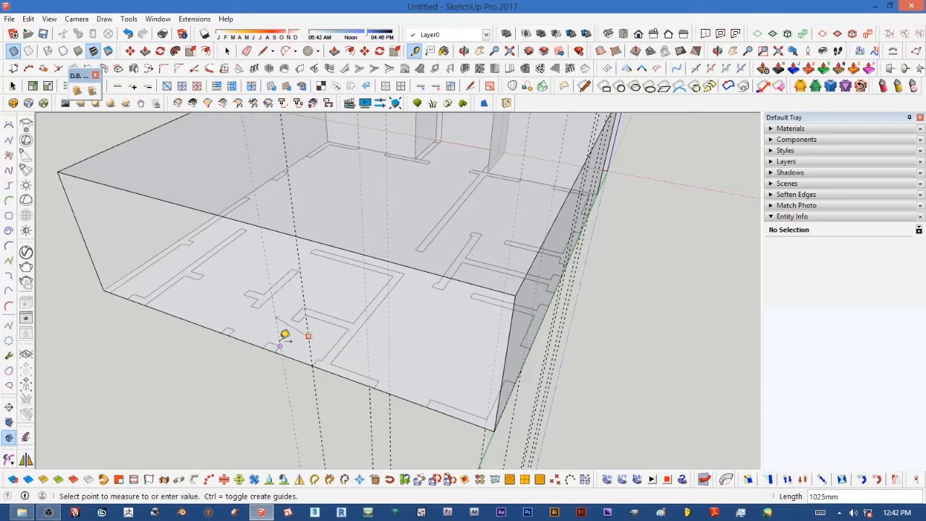
pyautogui.click(276, 346)
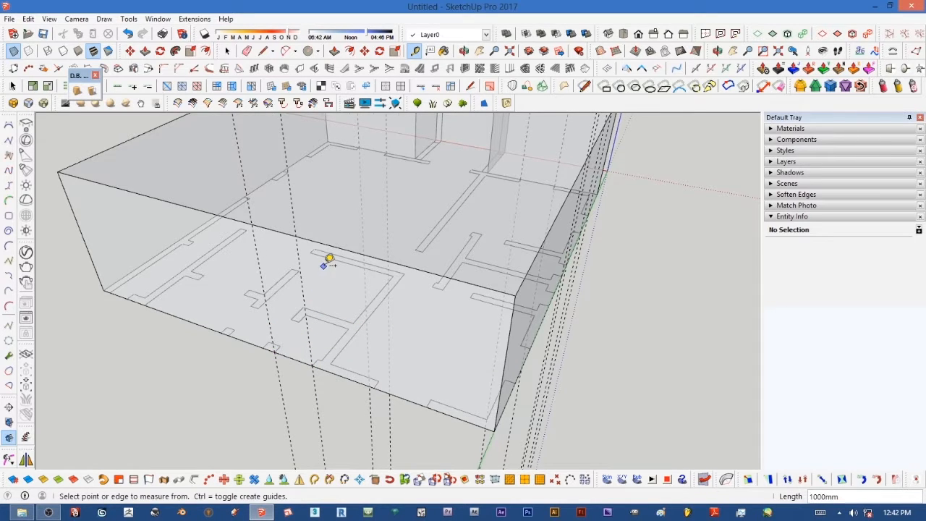
# Step: Turn off X-Ray view to show the building block solid
pyautogui.scroll(-4, 388, 265)
pyautogui.moveTo(389, 265)
pyautogui.mouseDown(button='middle')
pyautogui.moveTo(173, 256)
pyautogui.moveTo(377, 244)
pyautogui.moveTo(459, 265)
pyautogui.moveTo(424, 289)
pyautogui.moveTo(391, 283)
pyautogui.mouseUp(button='middle')
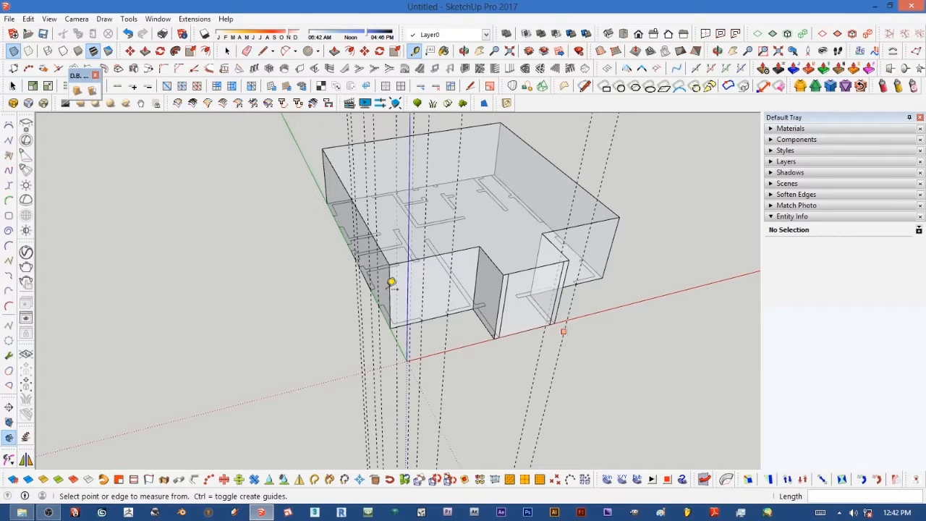
pyautogui.click(12, 52)
pyautogui.press('t')
pyautogui.scroll(3, 561, 261)
pyautogui.scroll(2, 551, 274)
pyautogui.scroll(-5, 535, 267)
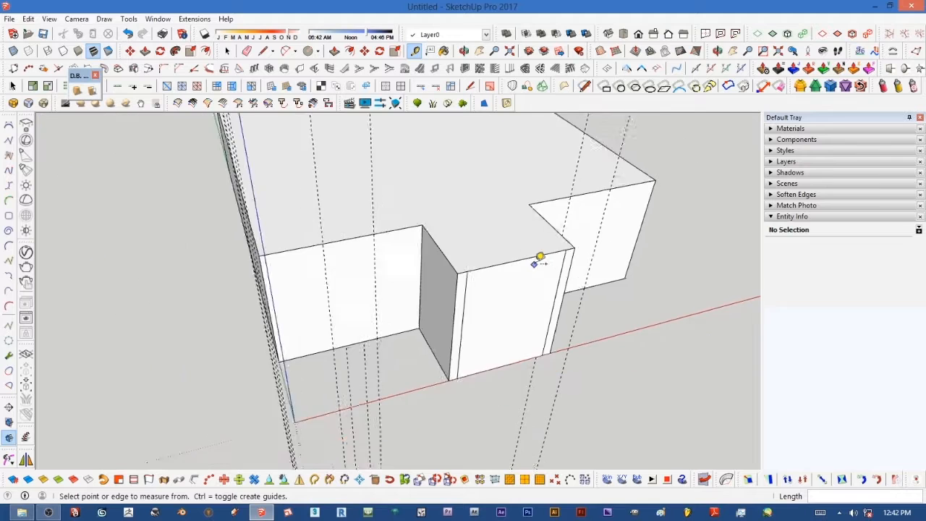
pyautogui.scroll(4, 527, 283)
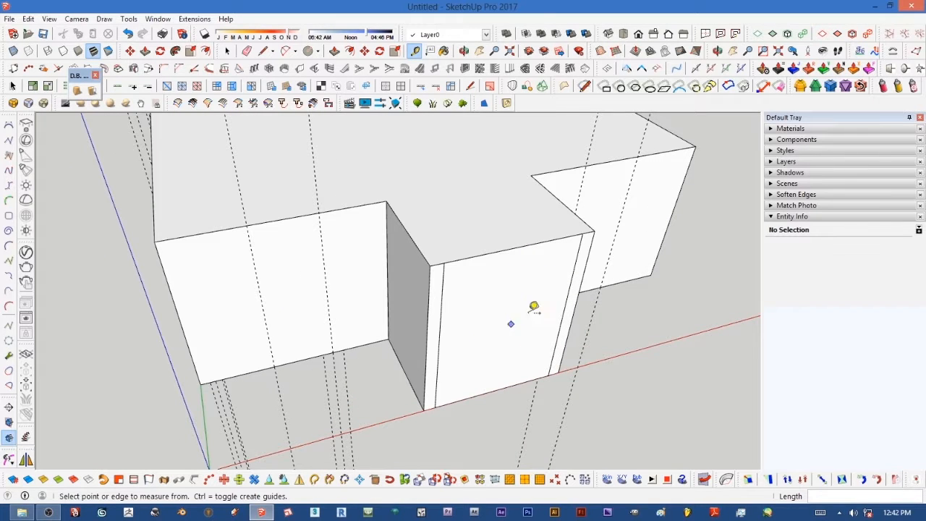
# Step: Push the middle panel of the entrance front back 2025 mm to form a recess
pyautogui.click(145, 51)
pyautogui.click(490, 331)
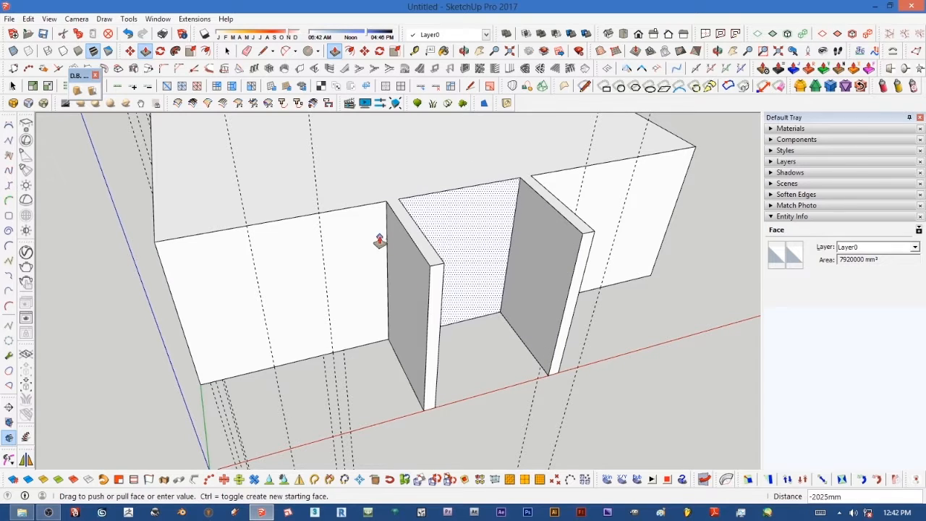
pyautogui.click(377, 211)
pyautogui.moveTo(444, 296); pyautogui.dragTo(409, 338, button='middle')
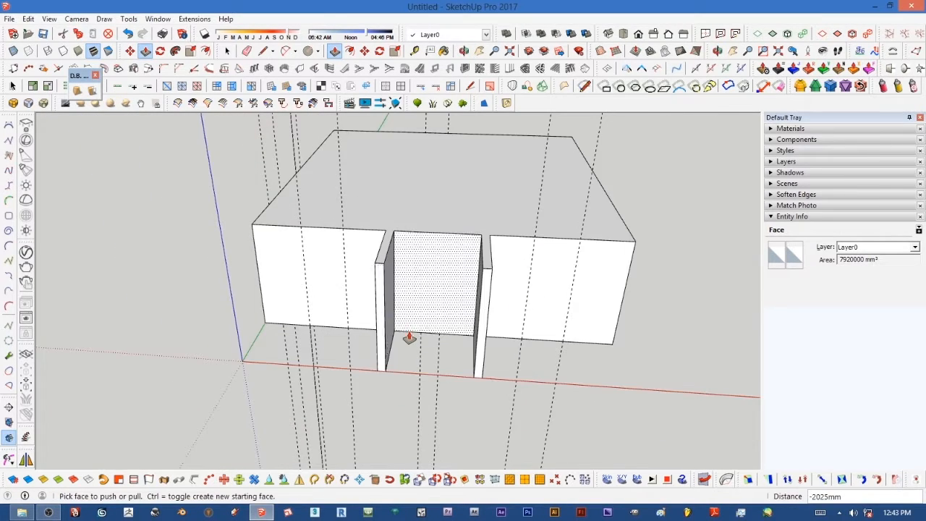
pyautogui.scroll(5, 410, 338)
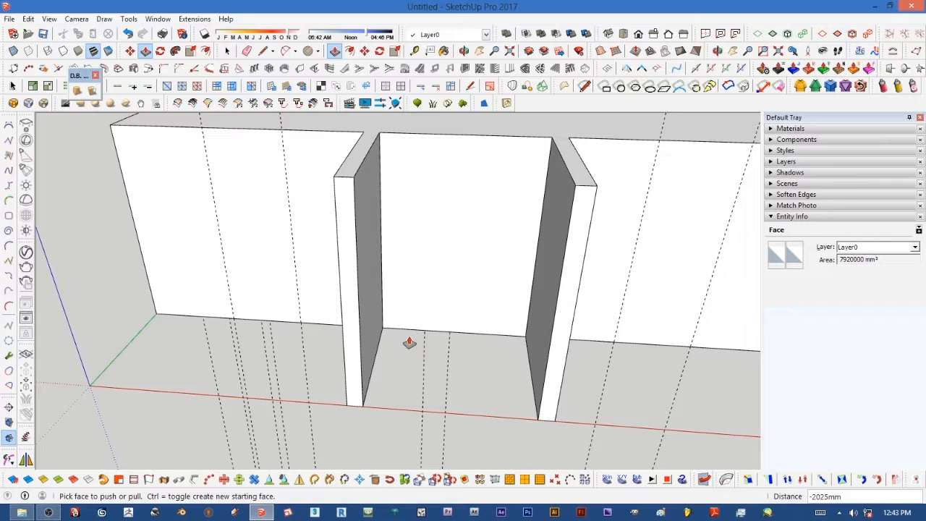
# Step: Close the recess floor with a line across its base and raise that floor face 300 mm
pyautogui.click(264, 53)
pyautogui.click(363, 407)
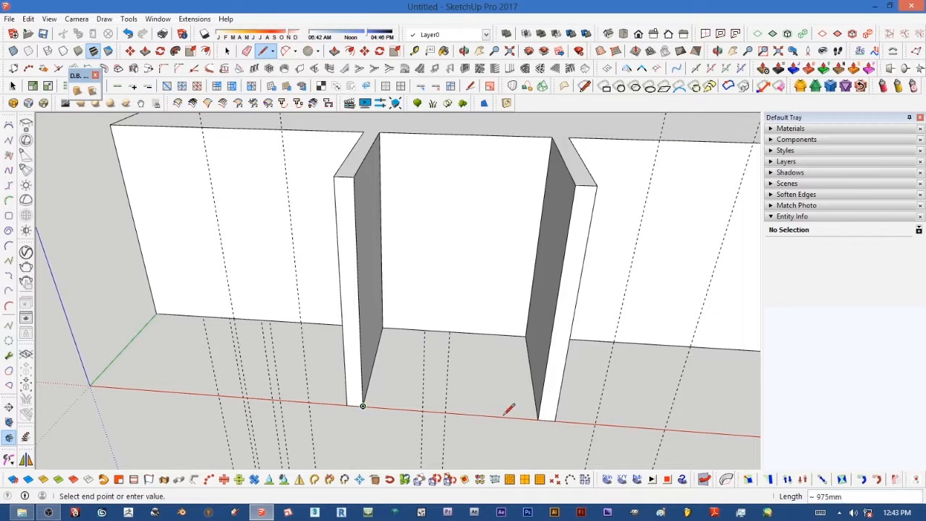
pyautogui.click(539, 419)
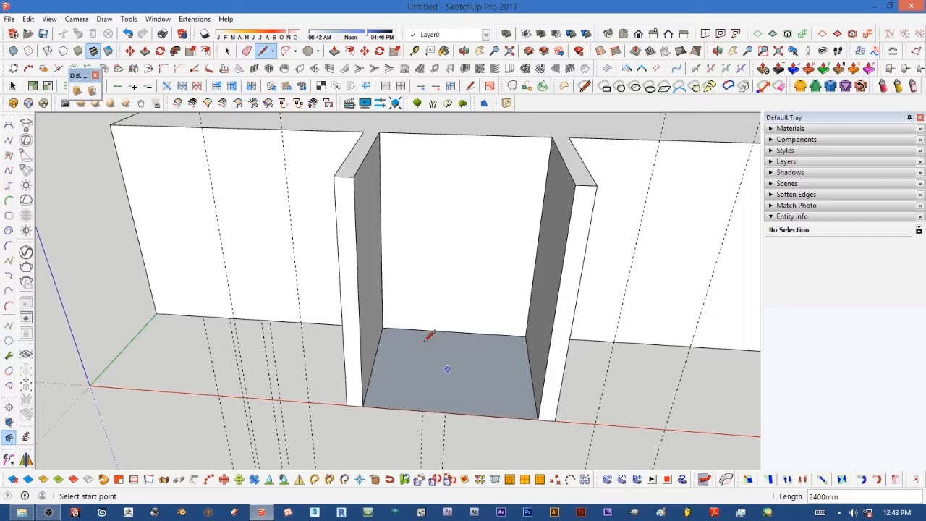
pyautogui.click(334, 50)
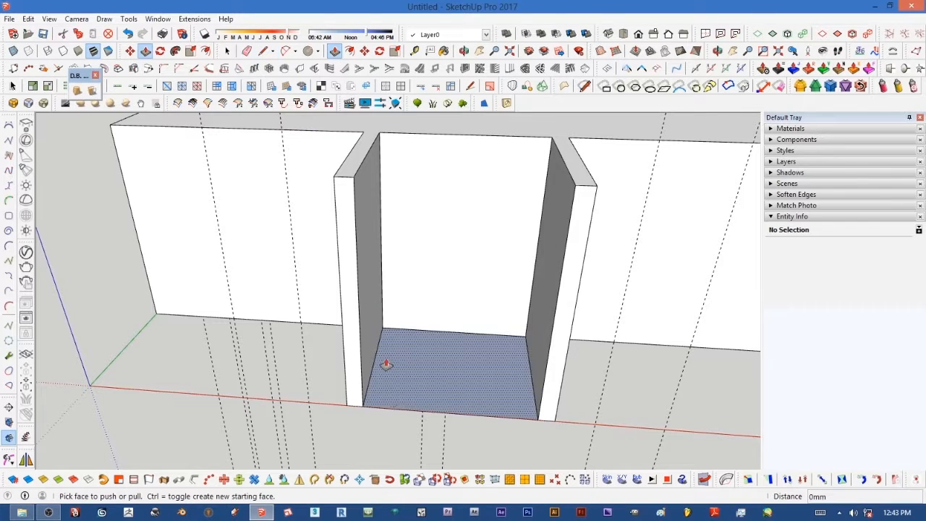
pyautogui.moveTo(421, 407); pyautogui.dragTo(421, 388)
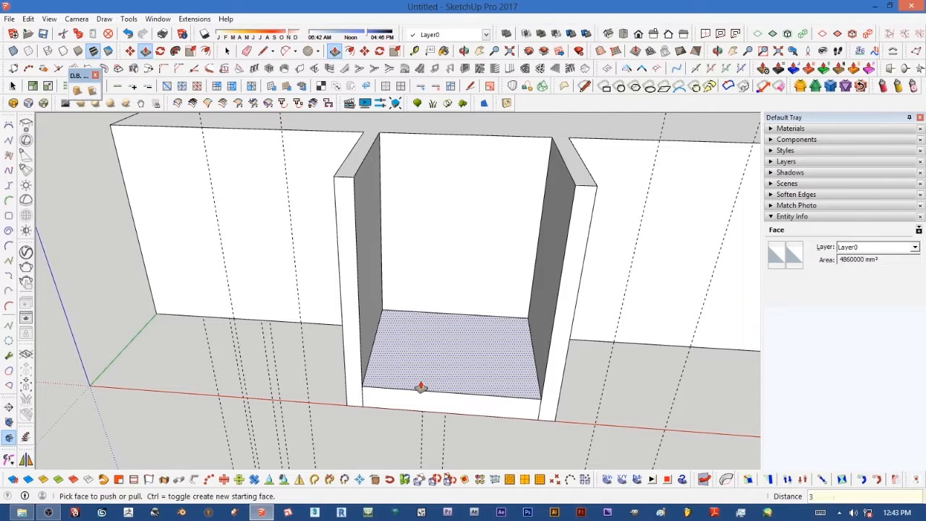
pyautogui.write('300')
pyautogui.press('Return')
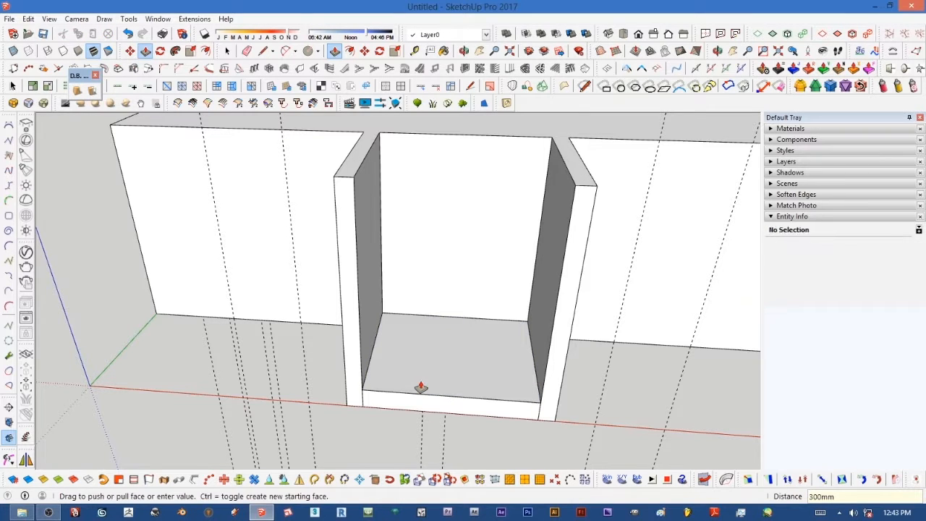
# Step: Draw a line across the front face of the raised step near its base
pyautogui.scroll(-5, 483, 432)
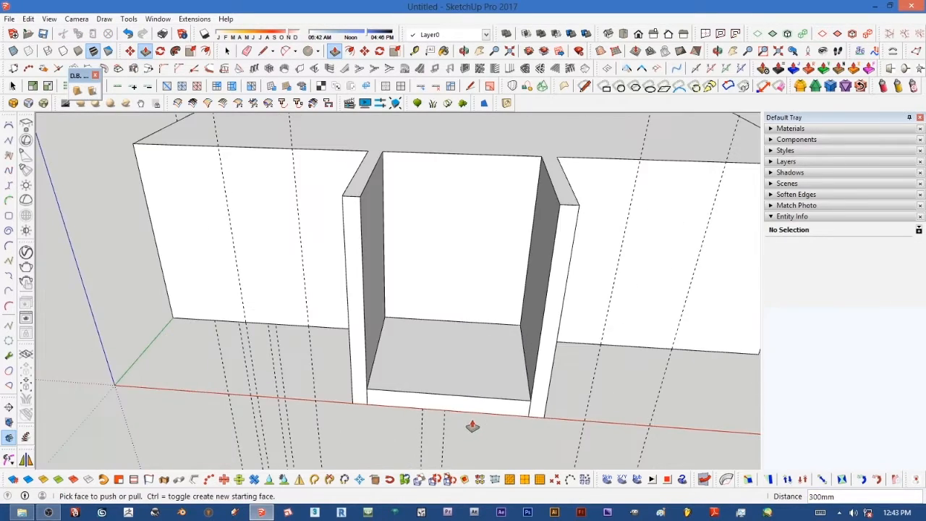
pyautogui.click(264, 54)
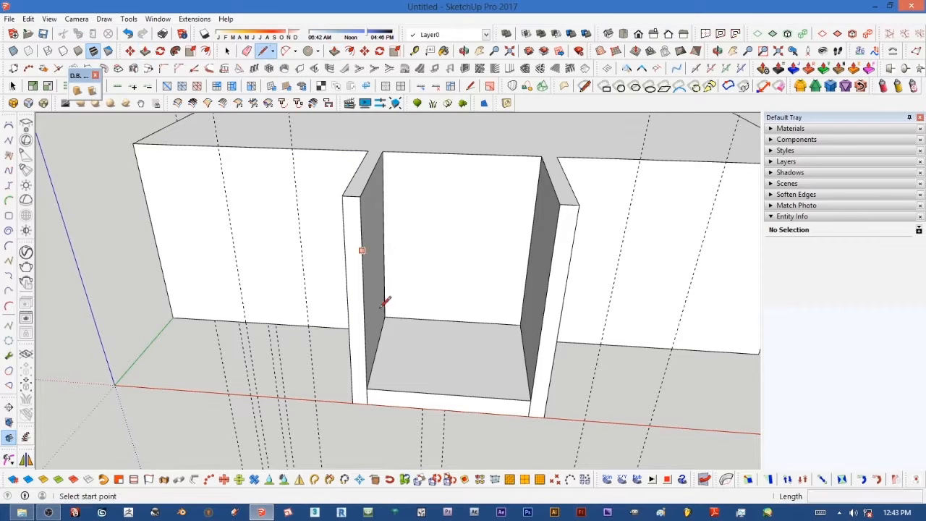
pyautogui.scroll(2, 368, 403)
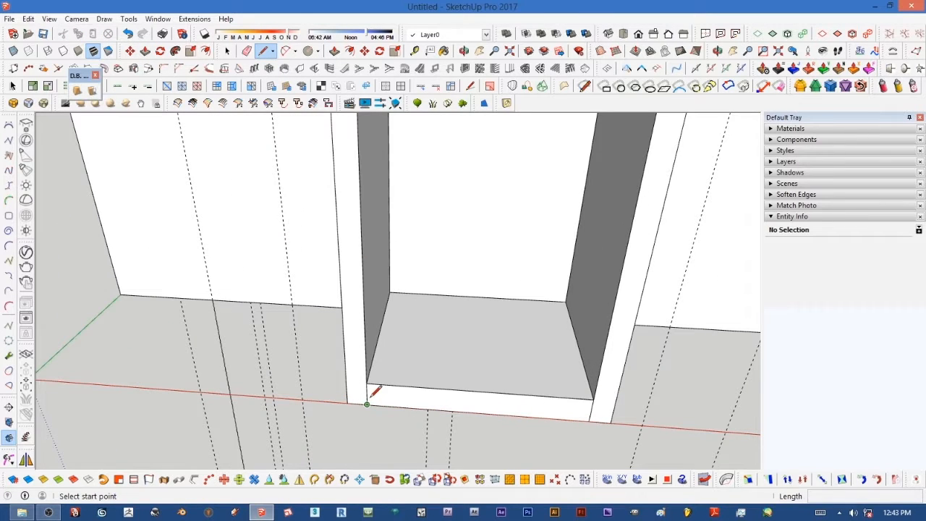
pyautogui.click(368, 394)
pyautogui.click(592, 399)
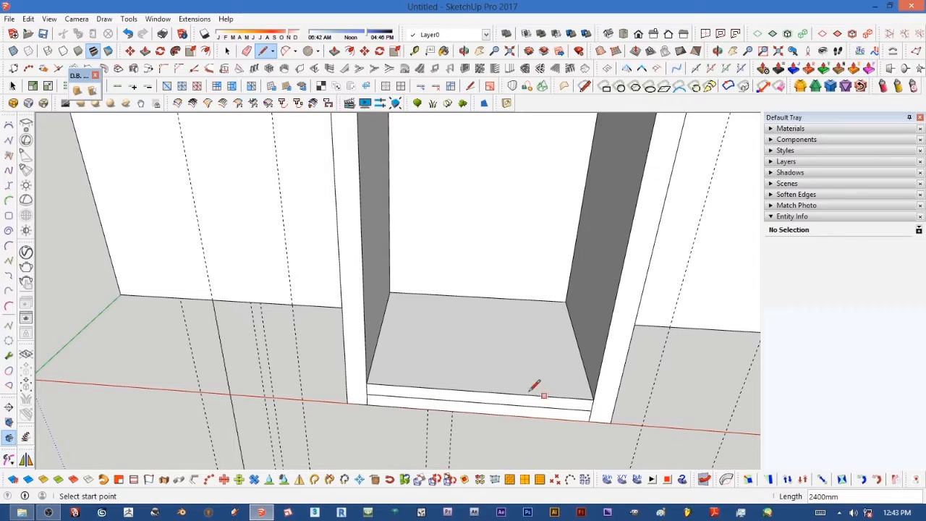
# Step: Pull the lower strip of the raised step's front face outward 300 mm to form a front step
pyautogui.click(335, 50)
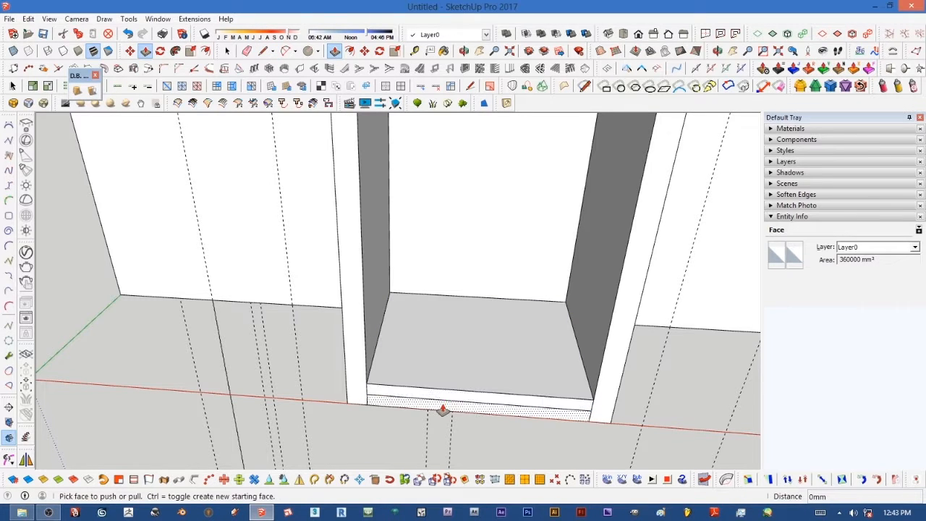
pyautogui.moveTo(444, 409); pyautogui.dragTo(440, 433)
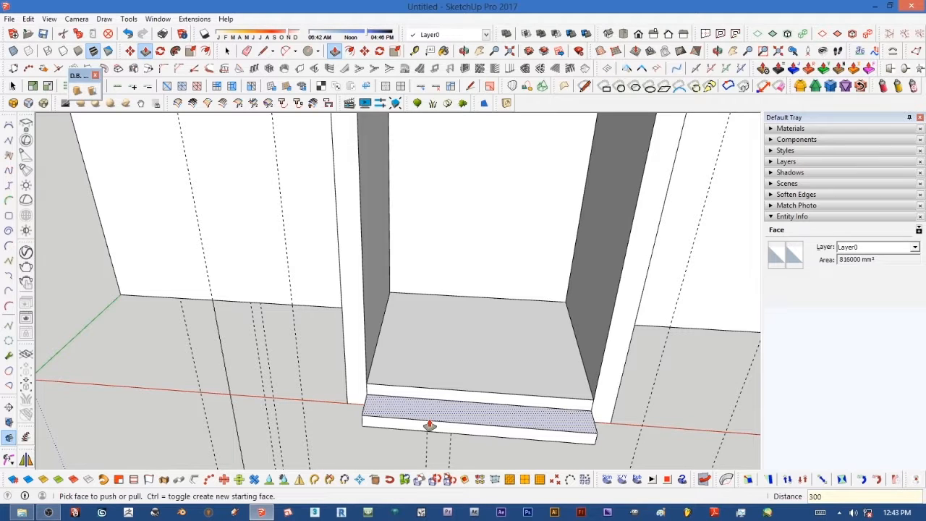
pyautogui.press('Return')
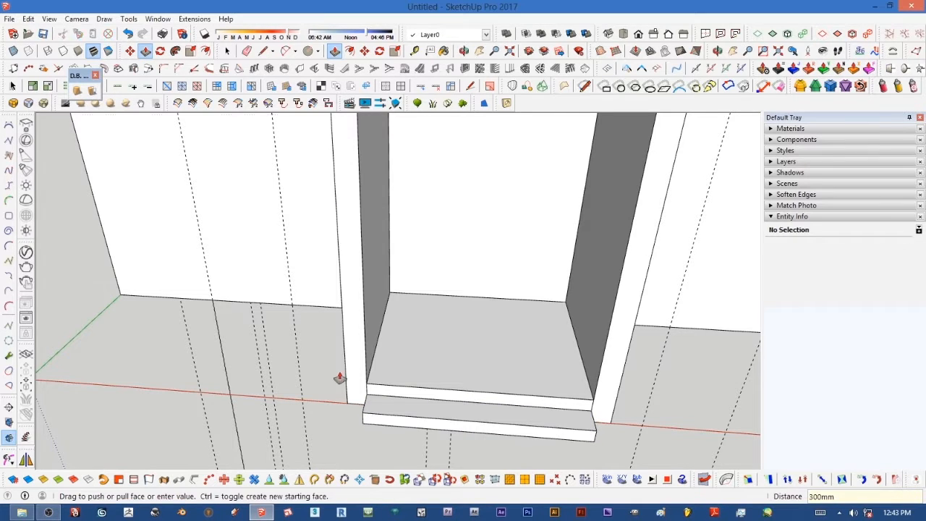
# Step: Erase the leftover edge where the new step meets the raised recess floor
pyautogui.click(247, 50)
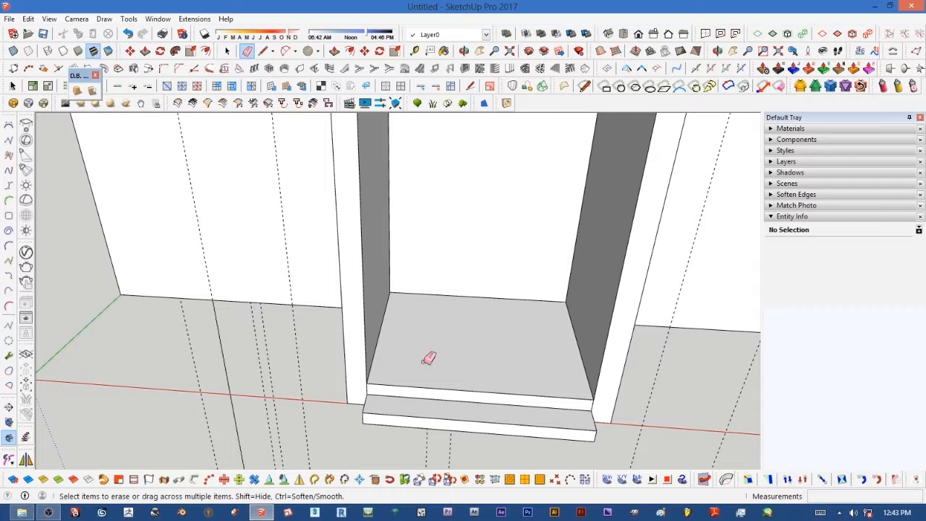
pyautogui.scroll(1, 375, 388)
pyautogui.scroll(1, 373, 388)
pyautogui.scroll(-3, 343, 384)
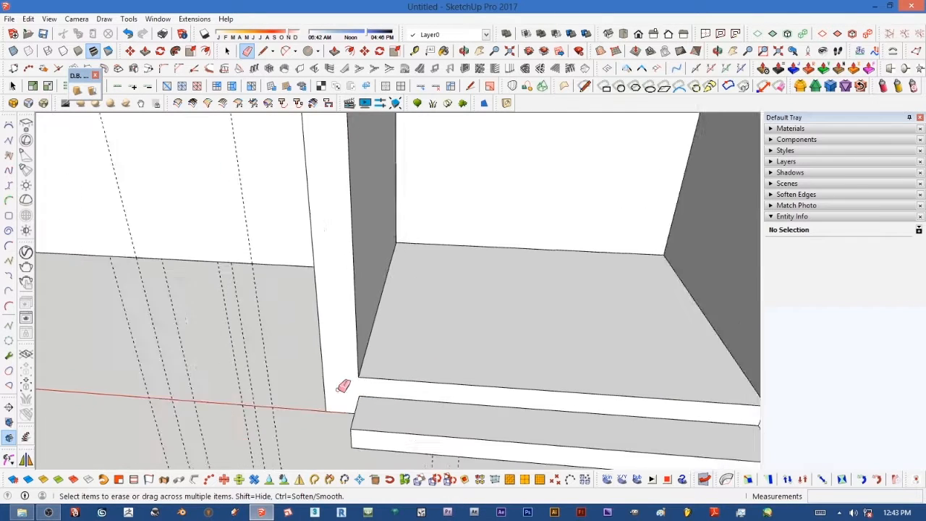
pyautogui.scroll(2, 533, 393)
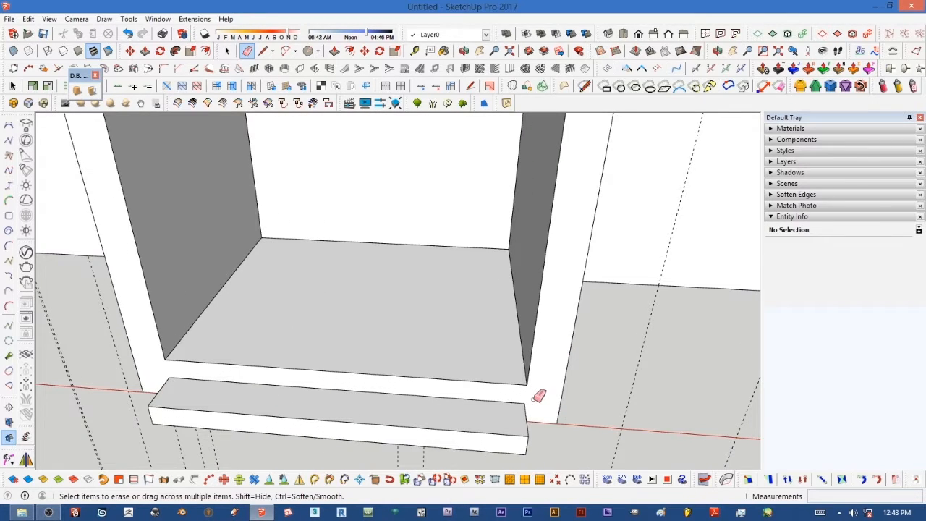
pyautogui.scroll(-3, 538, 395)
pyautogui.scroll(-3, 535, 402)
pyautogui.moveTo(535, 401); pyautogui.dragTo(504, 325, button='middle')
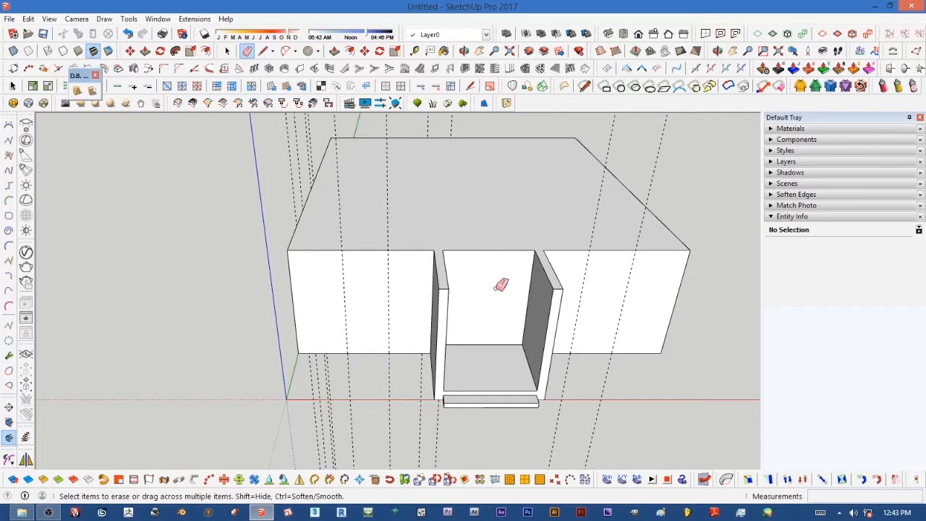
# Step: Turn on X-Ray and add vertical guides 400 mm in from both side walls of the entrance recess
pyautogui.scroll(4, 493, 286)
pyautogui.moveTo(483, 289); pyautogui.dragTo(434, 291, button='middle')
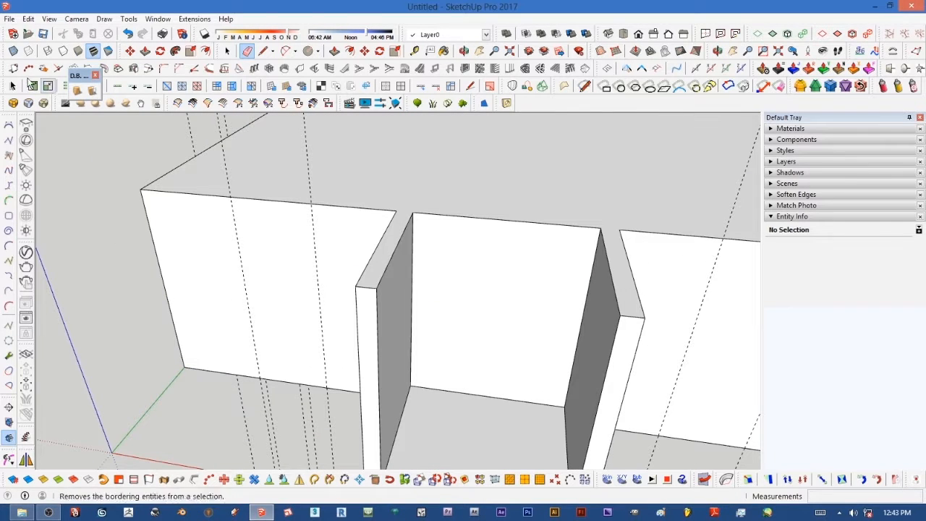
pyautogui.click(13, 51)
pyautogui.moveTo(444, 347)
pyautogui.mouseDown(button='middle')
pyautogui.moveTo(483, 367)
pyautogui.moveTo(438, 377)
pyautogui.moveTo(347, 364)
pyautogui.moveTo(436, 355)
pyautogui.moveTo(537, 375)
pyautogui.moveTo(492, 383)
pyautogui.moveTo(521, 383)
pyautogui.moveTo(502, 364)
pyautogui.mouseUp(button='middle')
pyautogui.scroll(2, 540, 391)
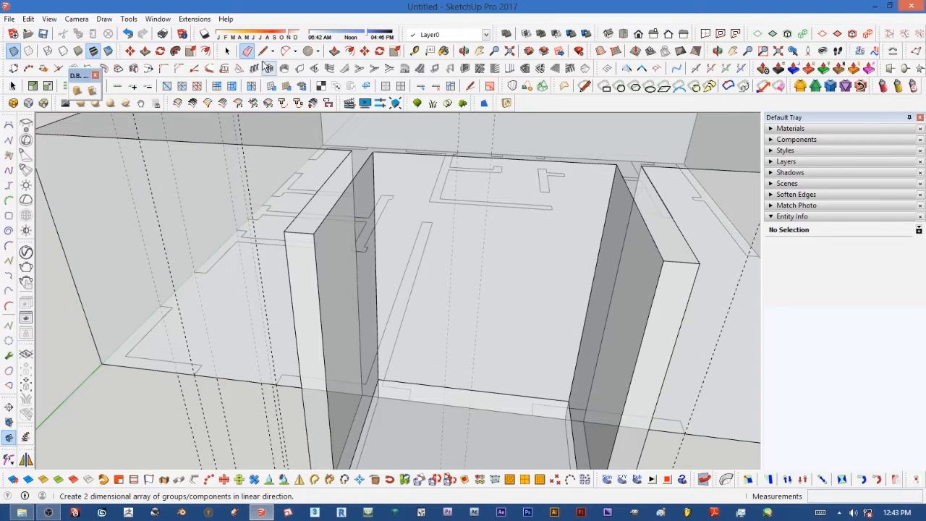
pyautogui.click(414, 50)
pyautogui.click(375, 305)
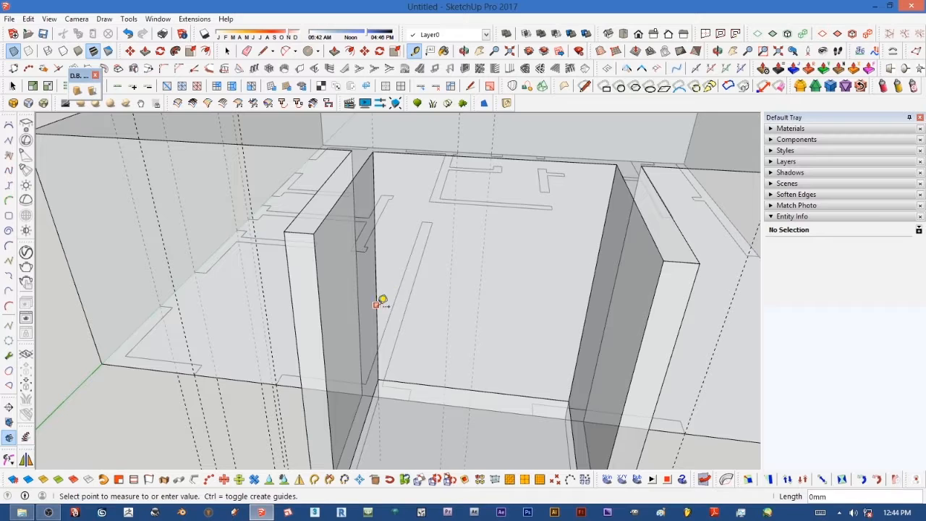
pyautogui.click(414, 395)
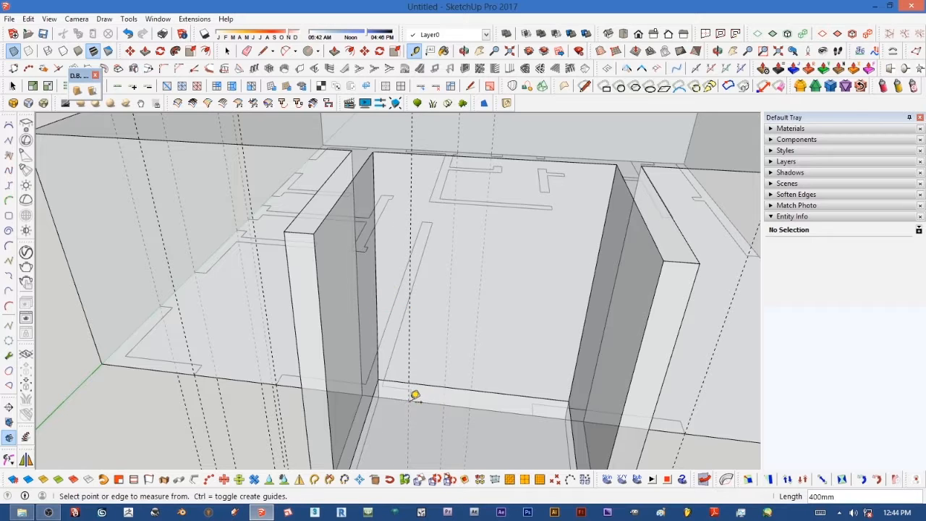
pyautogui.click(581, 350)
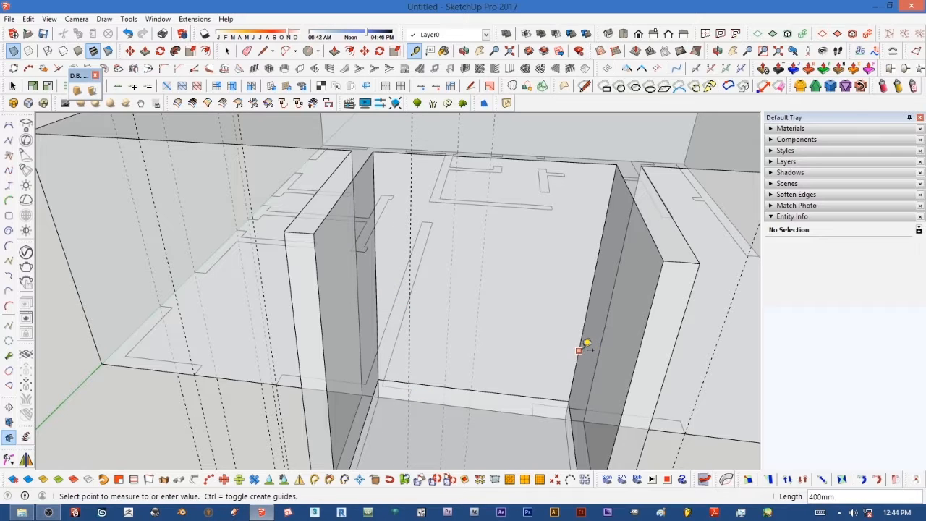
pyautogui.click(534, 413)
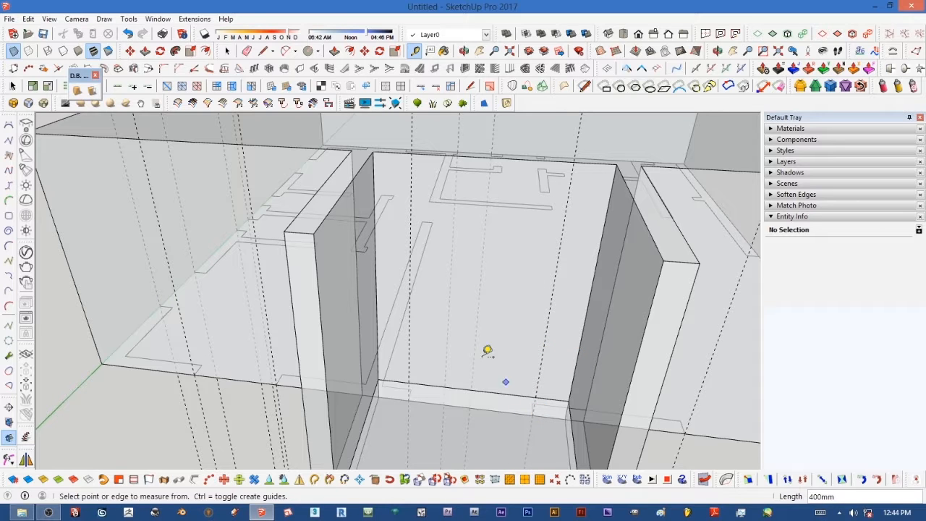
# Step: Turn off X-Ray and add a horizontal guide 2100 mm above the recess floor on its back wall
pyautogui.click(13, 51)
pyautogui.scroll(-5, 517, 316)
pyautogui.moveTo(521, 316); pyautogui.dragTo(508, 280, button='middle')
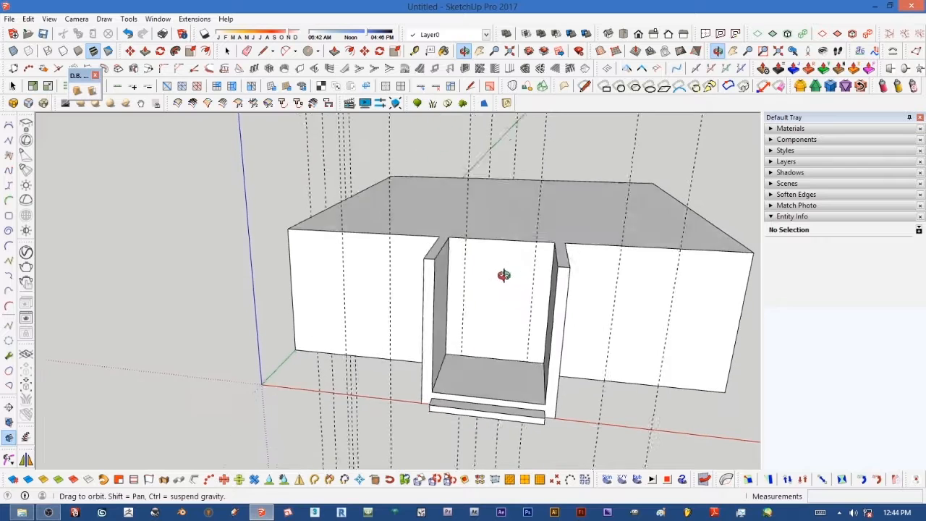
pyautogui.scroll(4, 498, 277)
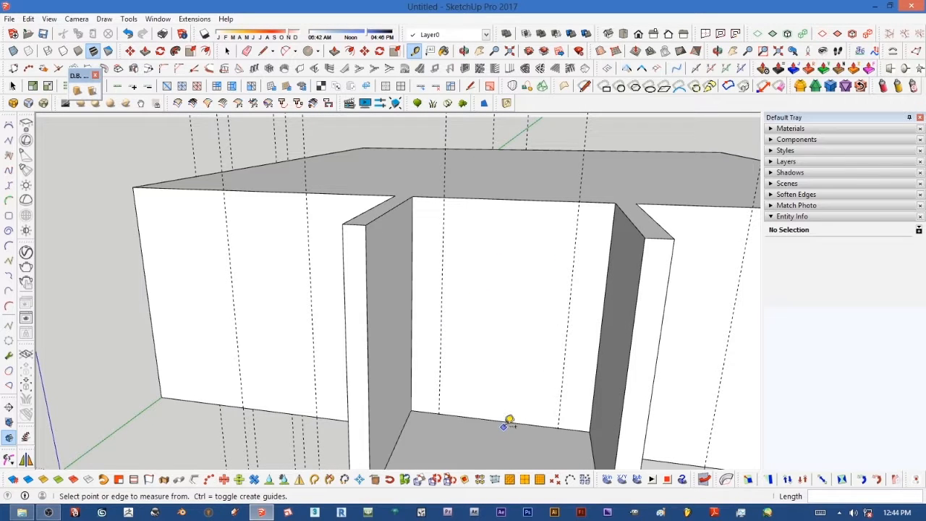
pyautogui.scroll(-4, 507, 419)
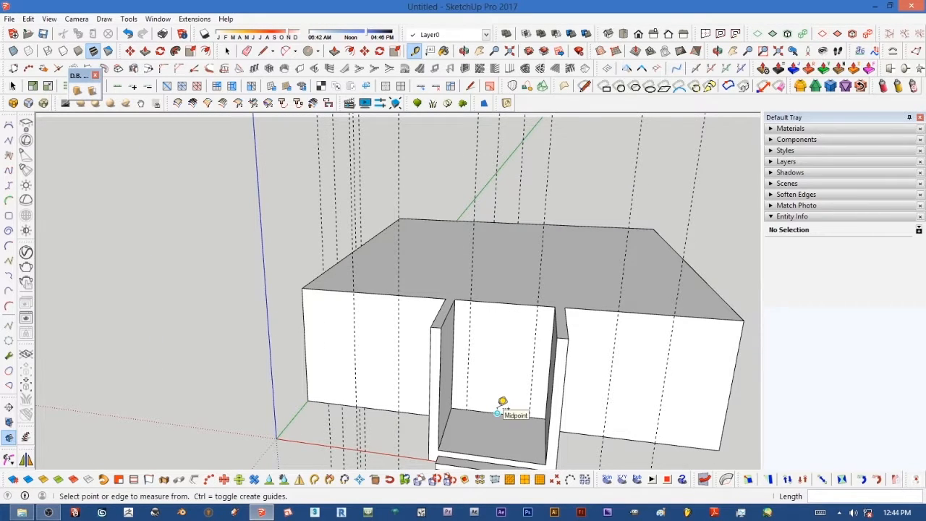
pyautogui.click(504, 405)
pyautogui.click(494, 335)
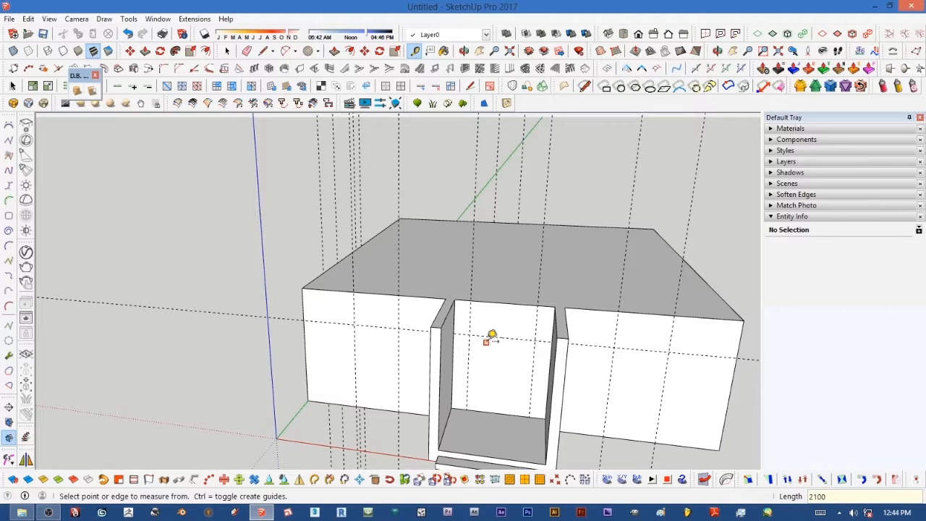
# Step: Add a horizontal guide 1200 mm above the base of the left front wall
pyautogui.scroll(4, 348, 441)
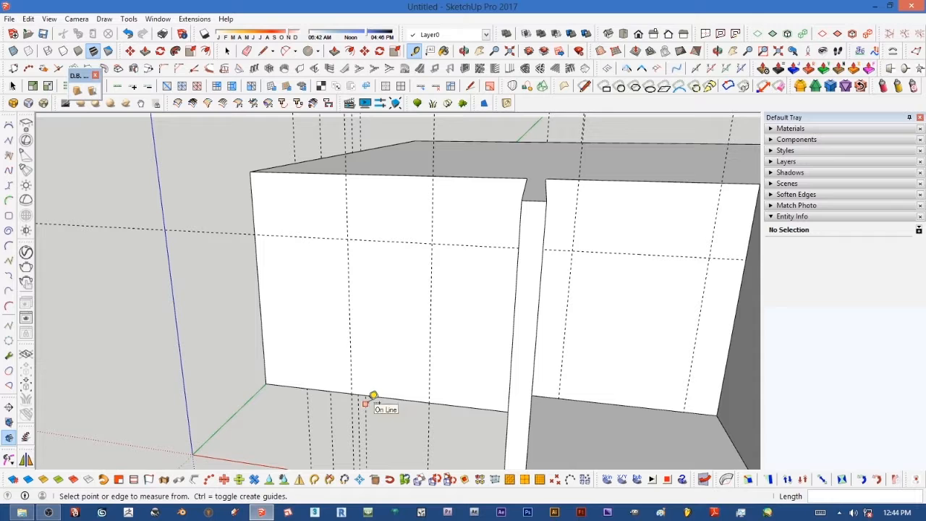
pyautogui.click(406, 398)
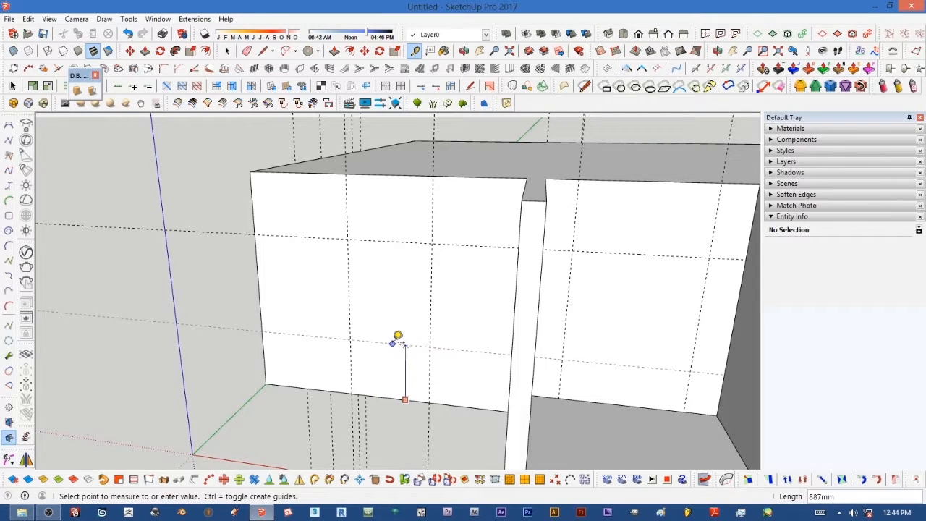
pyautogui.click(394, 342)
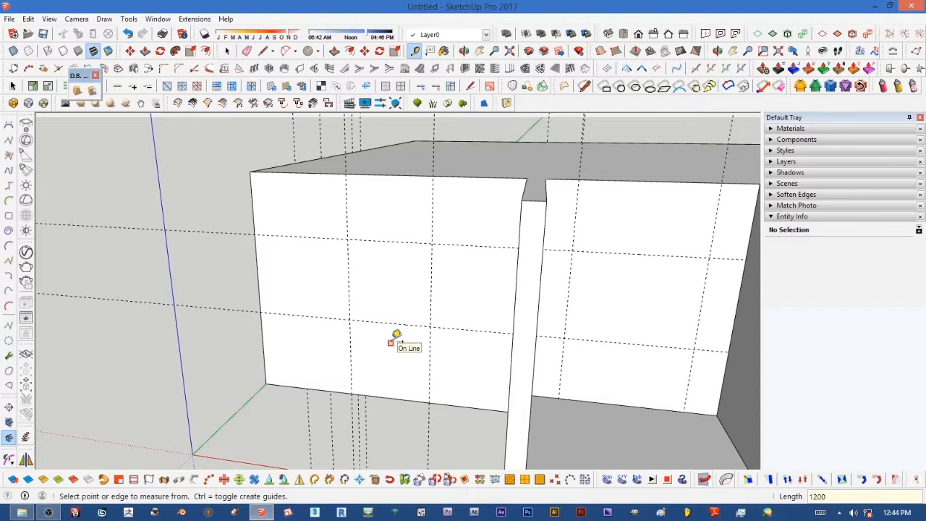
pyautogui.moveTo(351, 251); pyautogui.dragTo(467, 259, button='middle')
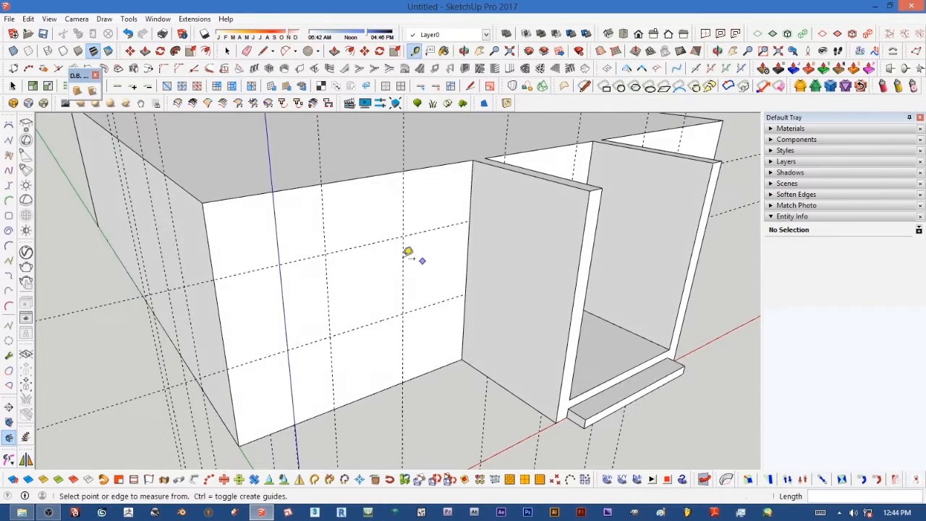
pyautogui.moveTo(379, 244); pyautogui.dragTo(270, 244, button='middle')
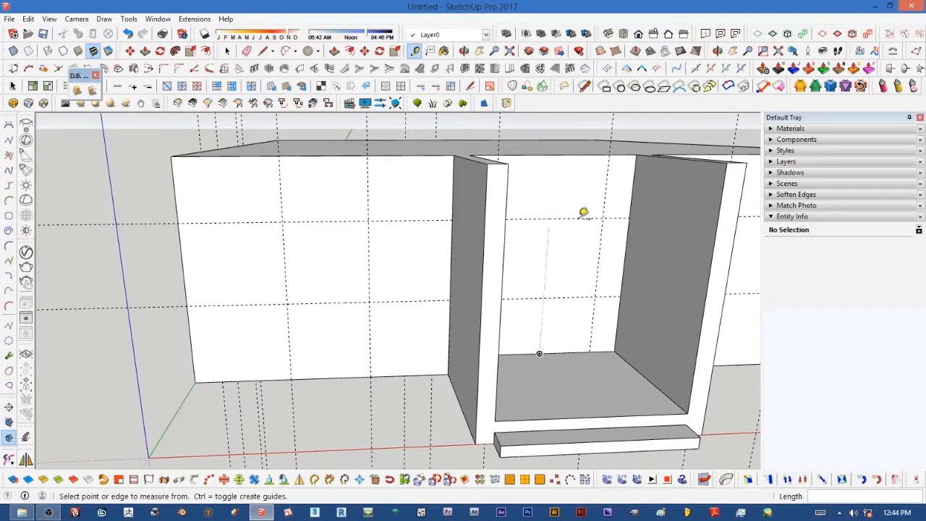
pyautogui.moveTo(552, 216); pyautogui.dragTo(480, 182, button='middle')
pyautogui.scroll(-5, 427, 268)
pyautogui.scroll(4, 340, 246)
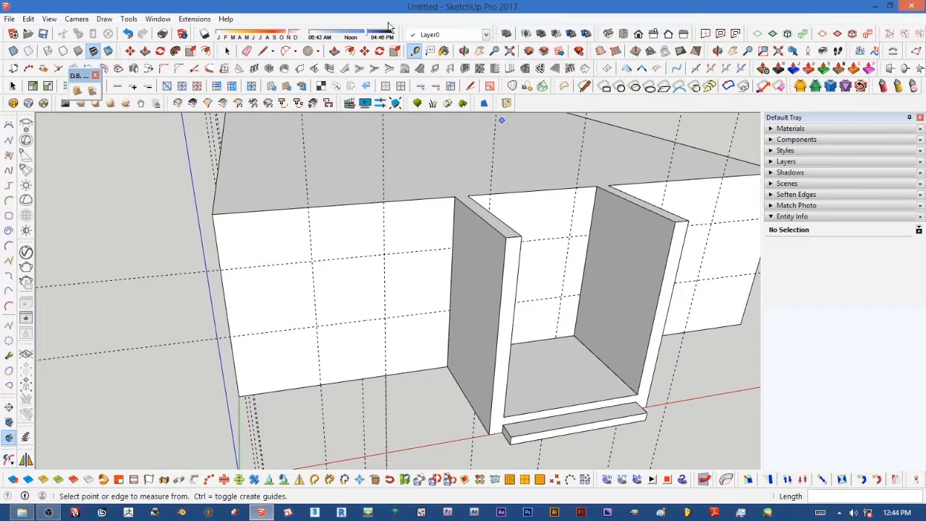
pyautogui.click(228, 51)
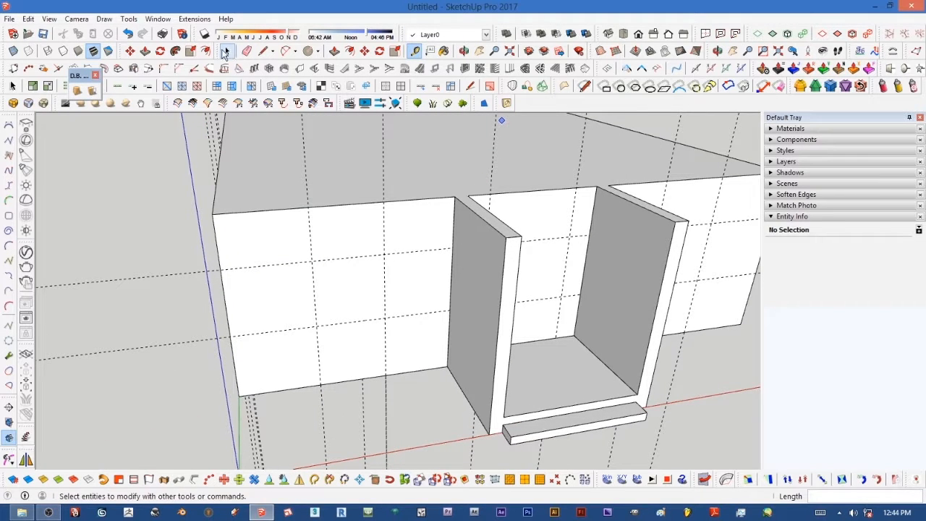
pyautogui.click(227, 52)
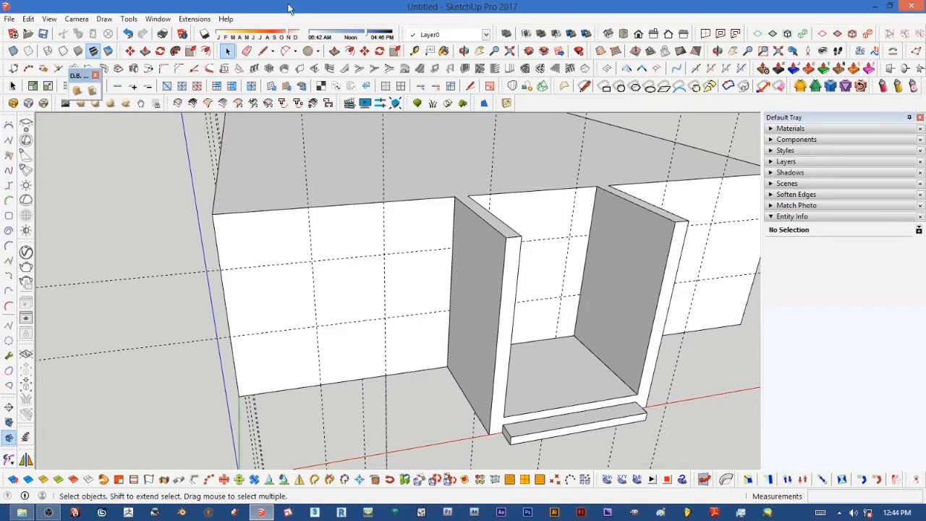
pyautogui.click(263, 51)
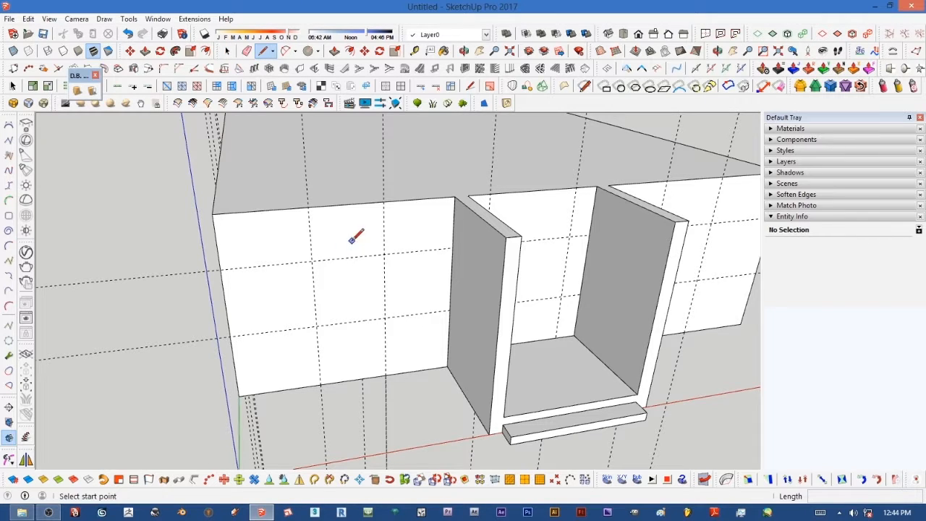
pyautogui.click(312, 261)
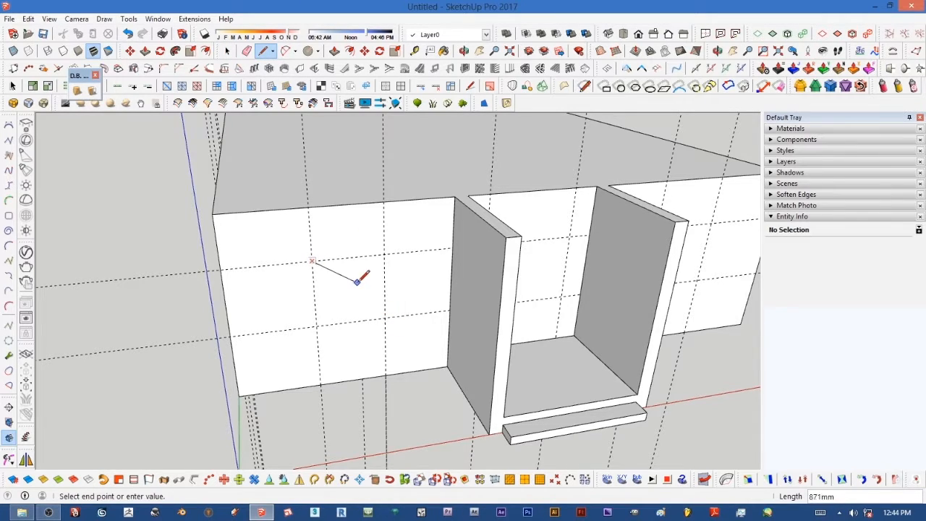
pyautogui.press('Escape')
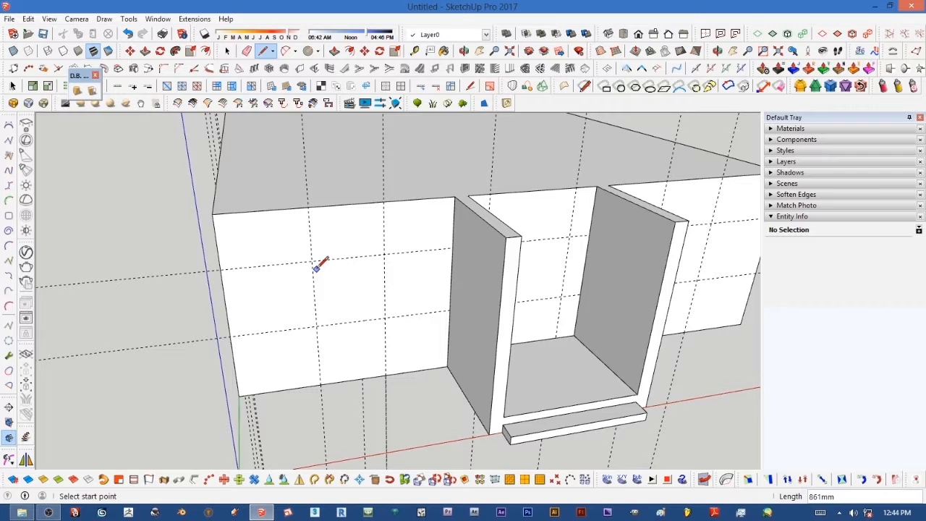
pyautogui.scroll(2, 316, 268)
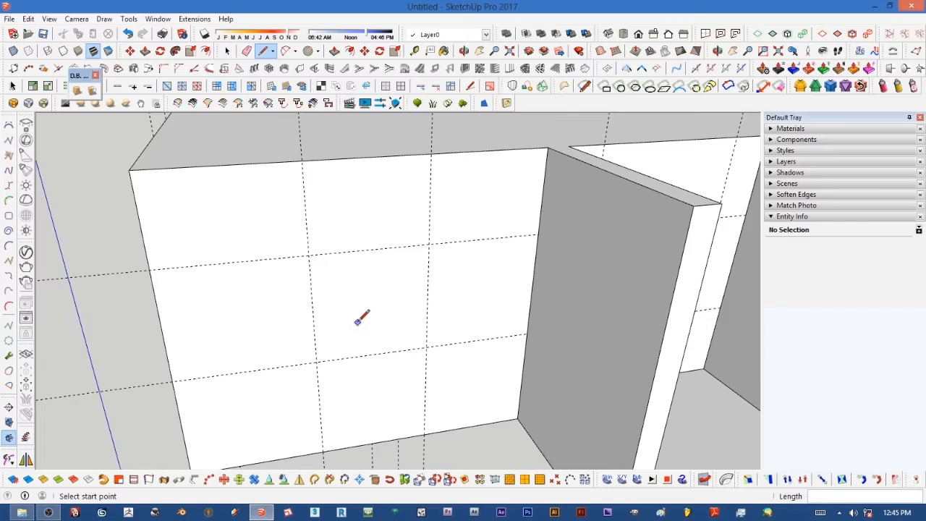
pyautogui.scroll(-3, 347, 253)
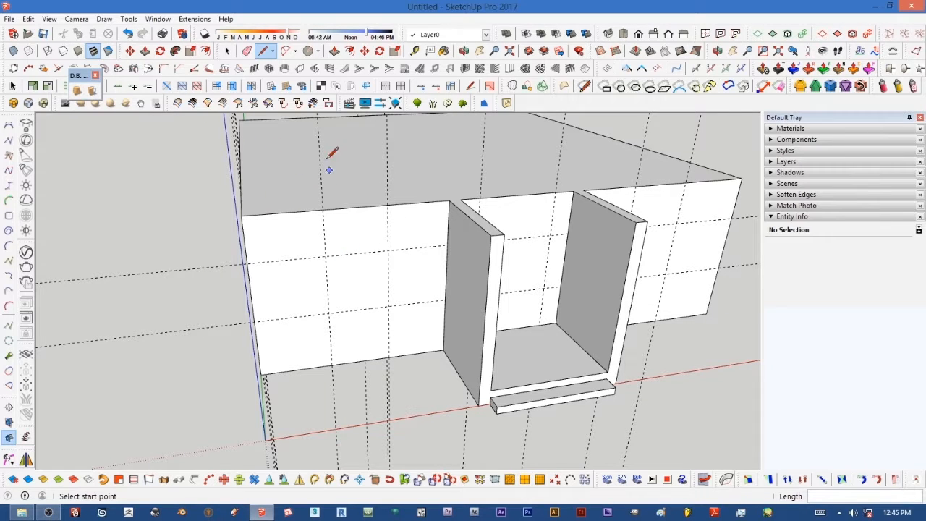
# Step: Browse the Doors collection in the Components library for a suitable entrance door
pyautogui.click(227, 50)
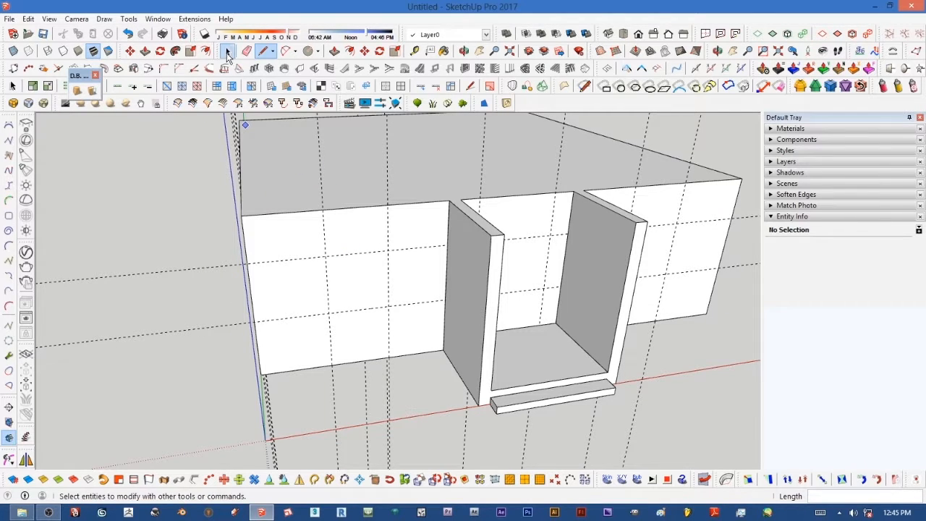
pyautogui.moveTo(346, 234); pyautogui.dragTo(482, 266, button='middle')
pyautogui.scroll(2, 483, 266)
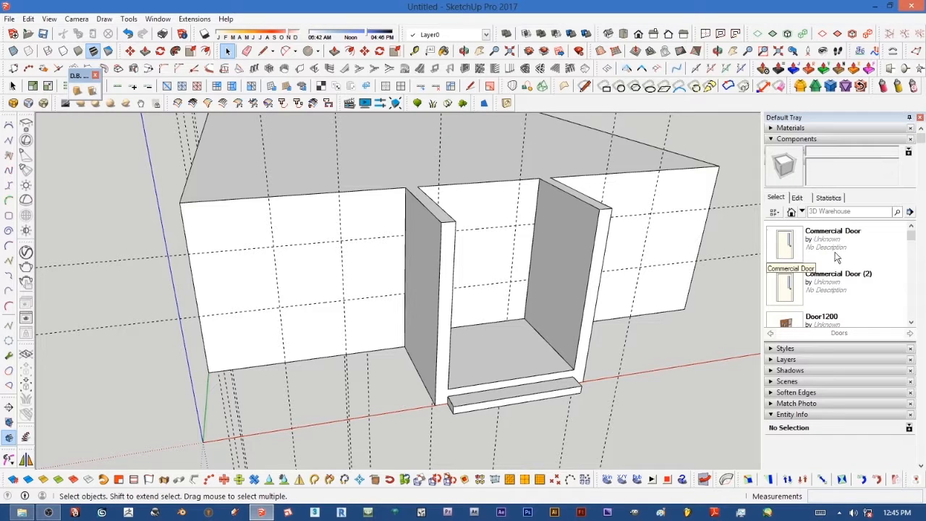
pyautogui.click(911, 323)
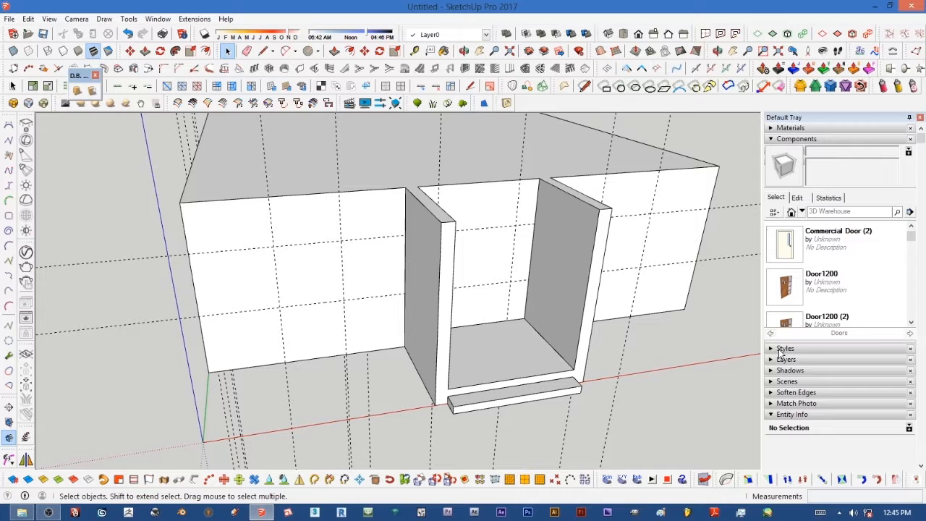
pyautogui.click(911, 323)
pyautogui.click(911, 322)
pyautogui.click(911, 323)
pyautogui.click(911, 323)
pyautogui.click(911, 323)
pyautogui.click(911, 323)
pyautogui.click(911, 323)
pyautogui.click(911, 323)
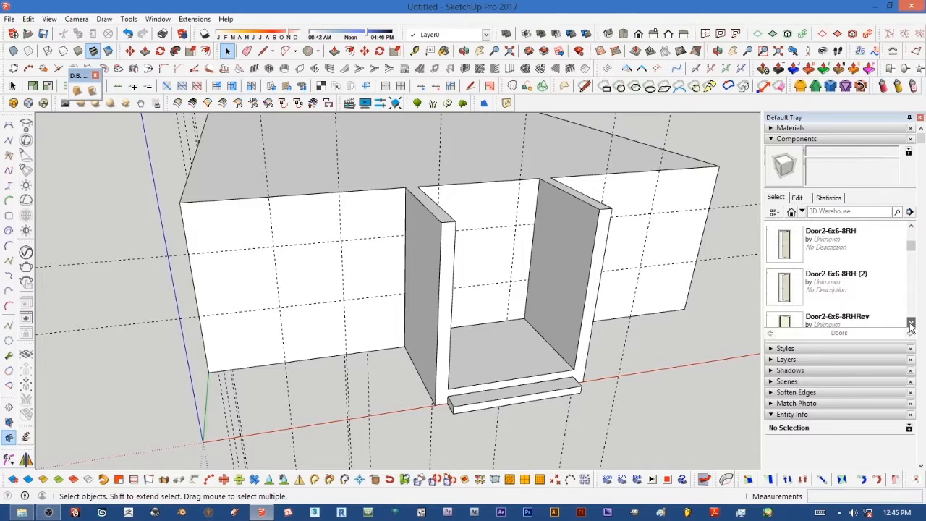
pyautogui.click(911, 323)
pyautogui.click(911, 322)
pyautogui.click(911, 323)
pyautogui.click(912, 322)
pyautogui.click(911, 323)
pyautogui.click(911, 323)
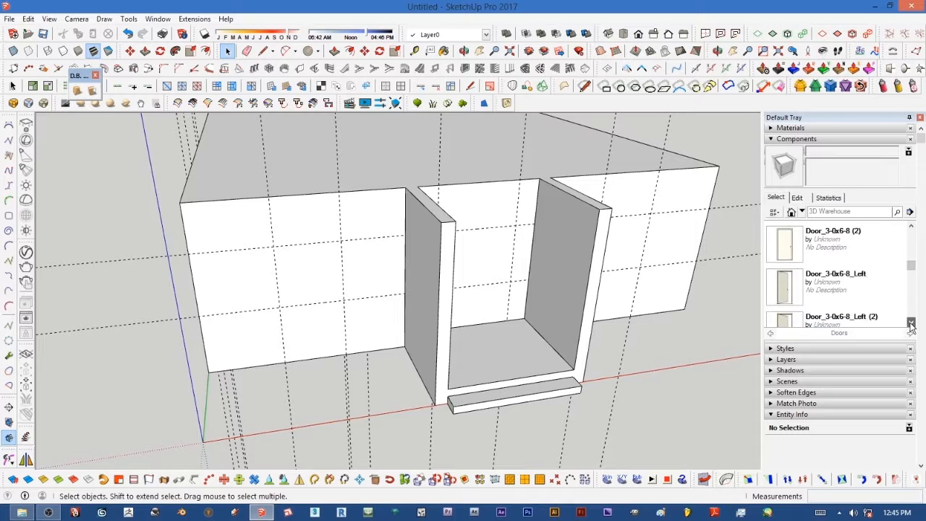
pyautogui.click(911, 323)
pyautogui.click(911, 322)
pyautogui.click(912, 323)
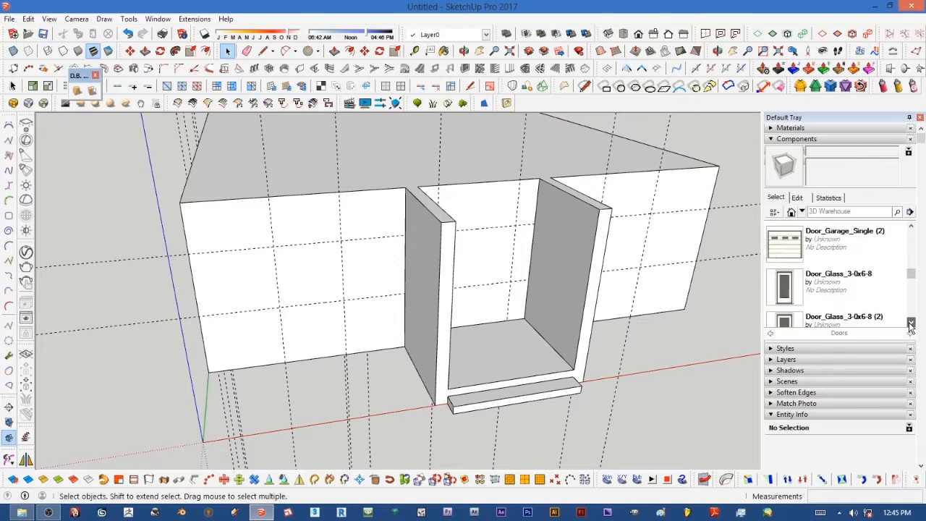
pyautogui.click(911, 323)
pyautogui.click(911, 323)
pyautogui.click(911, 322)
pyautogui.click(911, 323)
pyautogui.click(911, 323)
pyautogui.click(912, 323)
pyautogui.click(912, 323)
pyautogui.click(911, 322)
pyautogui.click(911, 323)
pyautogui.click(912, 322)
pyautogui.click(912, 323)
pyautogui.click(911, 322)
pyautogui.click(911, 323)
pyautogui.click(912, 323)
pyautogui.click(911, 323)
pyautogui.click(911, 323)
pyautogui.click(912, 323)
pyautogui.click(911, 323)
pyautogui.click(911, 322)
pyautogui.click(912, 323)
pyautogui.click(911, 322)
pyautogui.click(911, 322)
pyautogui.click(912, 322)
pyautogui.click(911, 323)
pyautogui.click(911, 322)
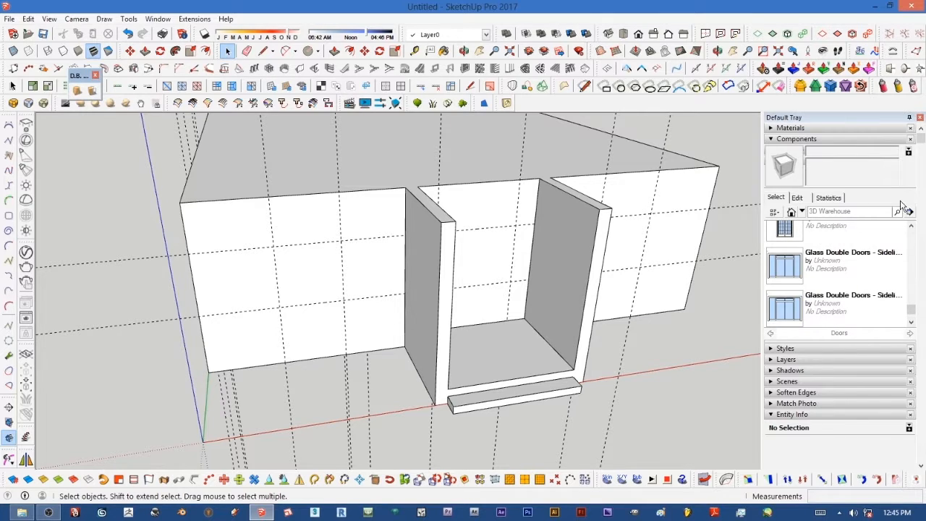
# Step: Place the French doors (2) component against the back wall of the entrance recess
pyautogui.click(912, 229)
pyautogui.click(912, 228)
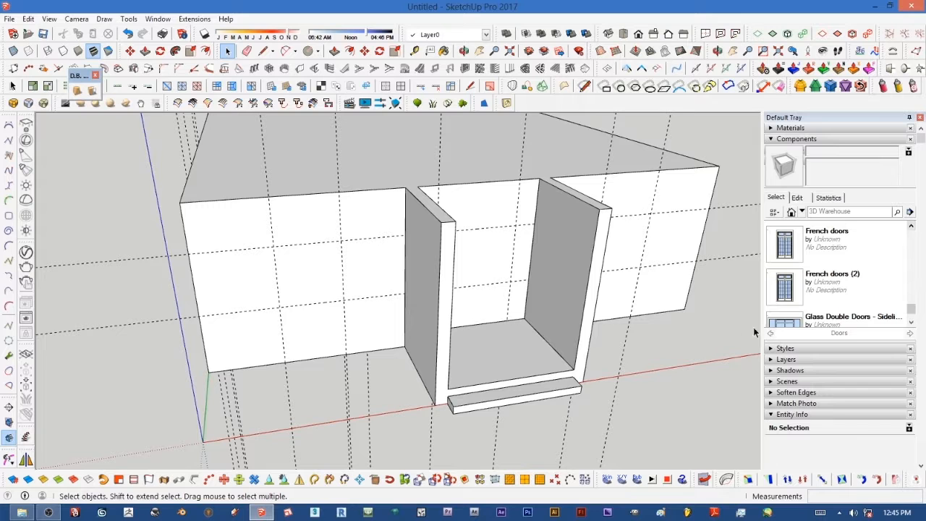
pyautogui.moveTo(649, 305); pyautogui.dragTo(633, 304, button='middle')
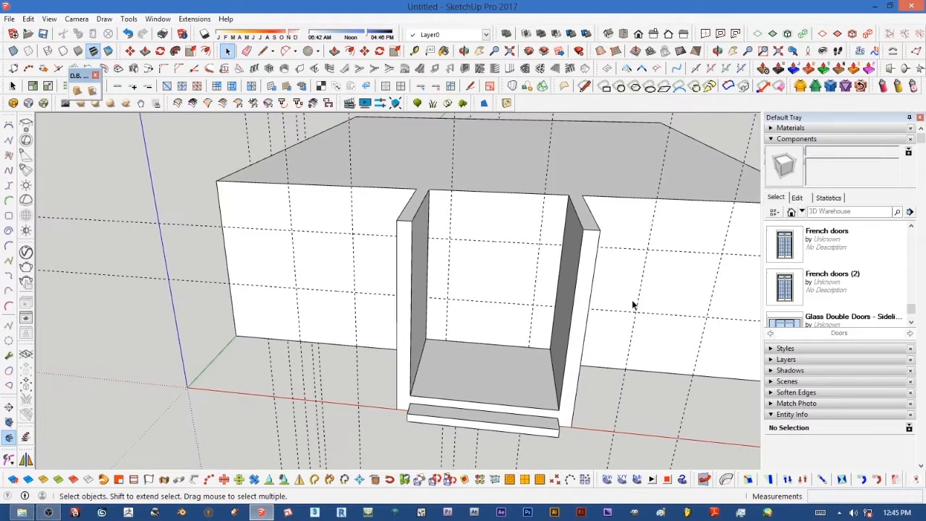
pyautogui.click(784, 297)
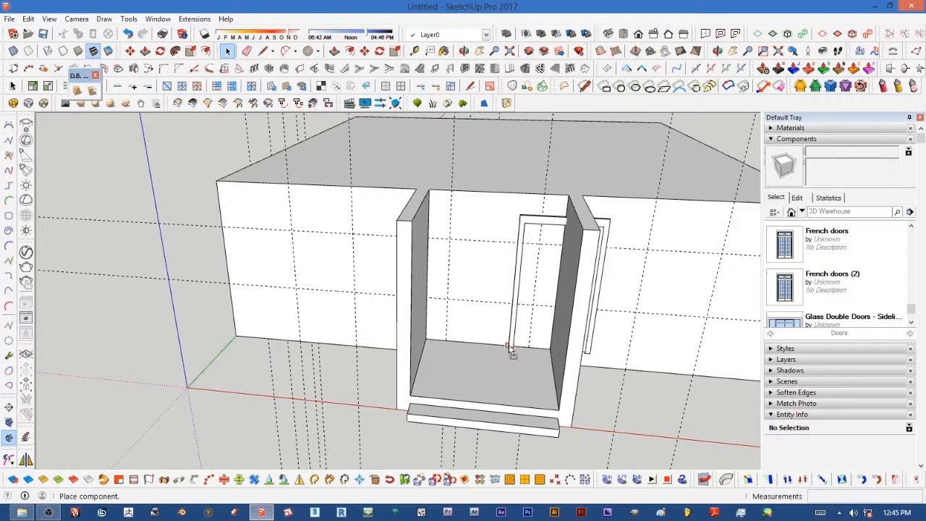
pyautogui.click(453, 343)
# Step: Turn on X-Ray and scale the door's height up to the 2100 mm guide with the Scale tool
pyautogui.scroll(5, 490, 236)
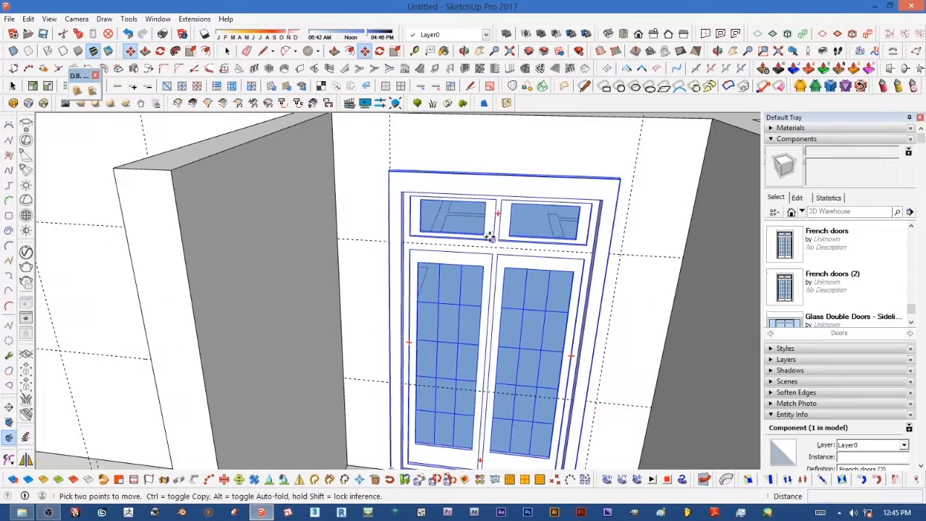
pyautogui.scroll(-5, 482, 231)
pyautogui.scroll(4, 545, 184)
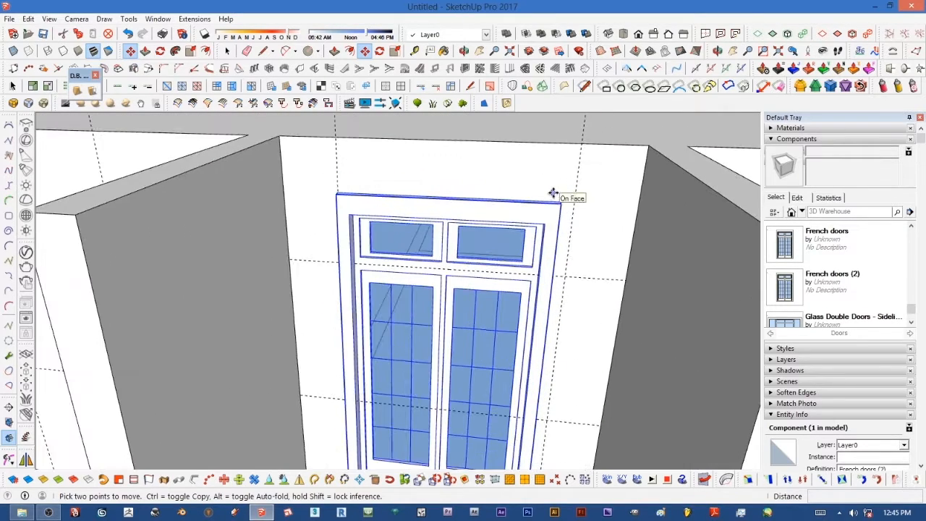
pyautogui.scroll(-3, 512, 179)
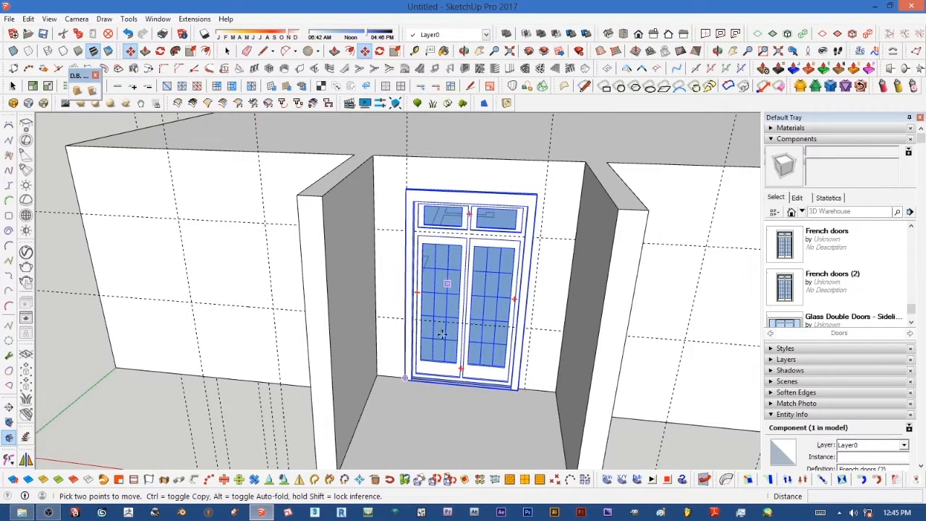
pyautogui.click(395, 51)
pyautogui.scroll(3, 476, 181)
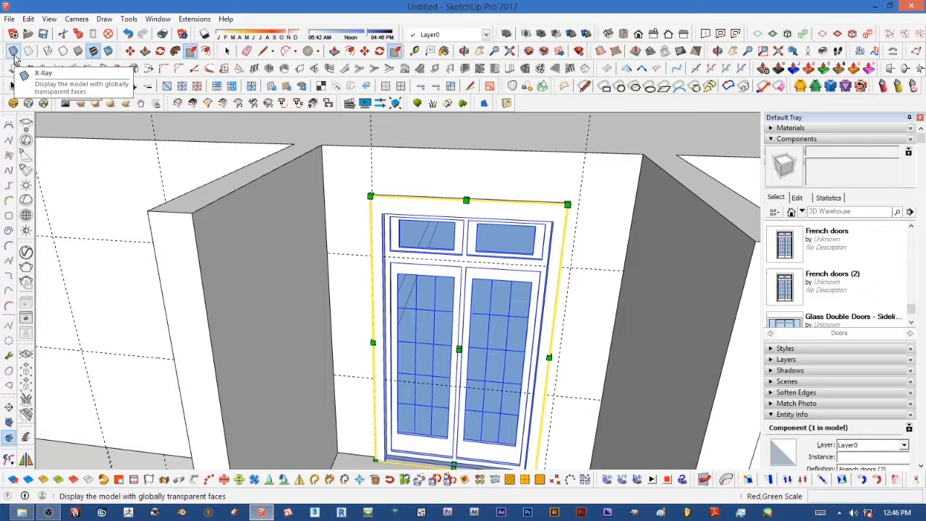
pyautogui.click(13, 51)
pyautogui.scroll(3, 484, 191)
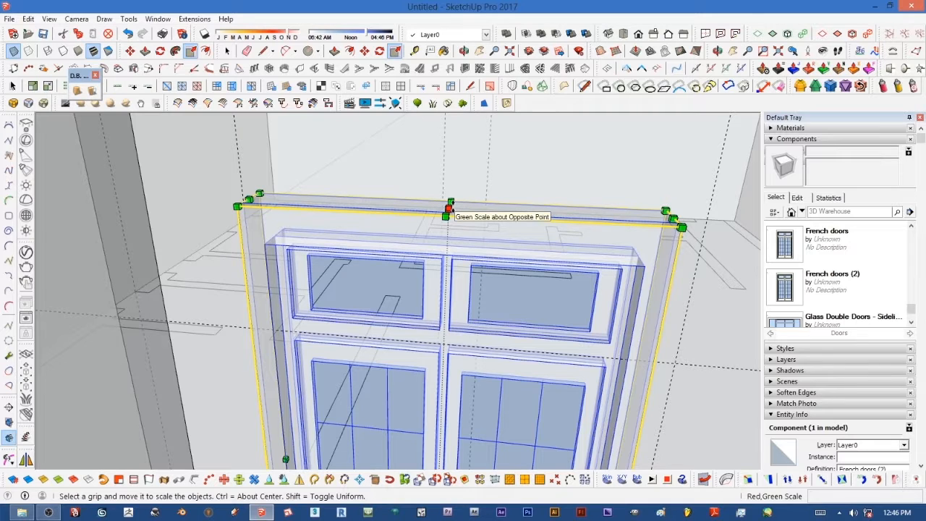
pyautogui.moveTo(447, 210); pyautogui.dragTo(658, 356)
# Step: Scale the door's width out to the 400 mm side guide and turn off X-Ray
pyautogui.scroll(-5, 523, 256)
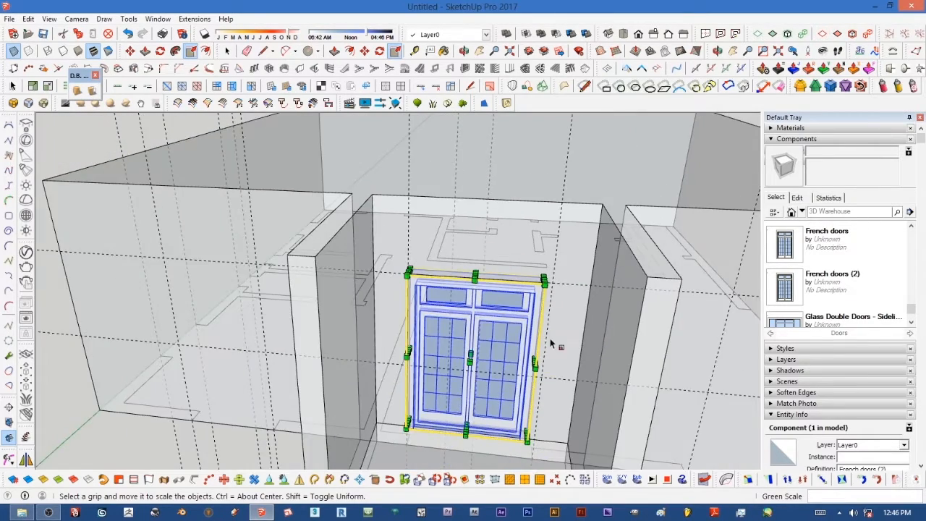
pyautogui.scroll(5, 550, 343)
pyautogui.moveTo(535, 371); pyautogui.dragTo(580, 138)
pyautogui.scroll(-4, 463, 217)
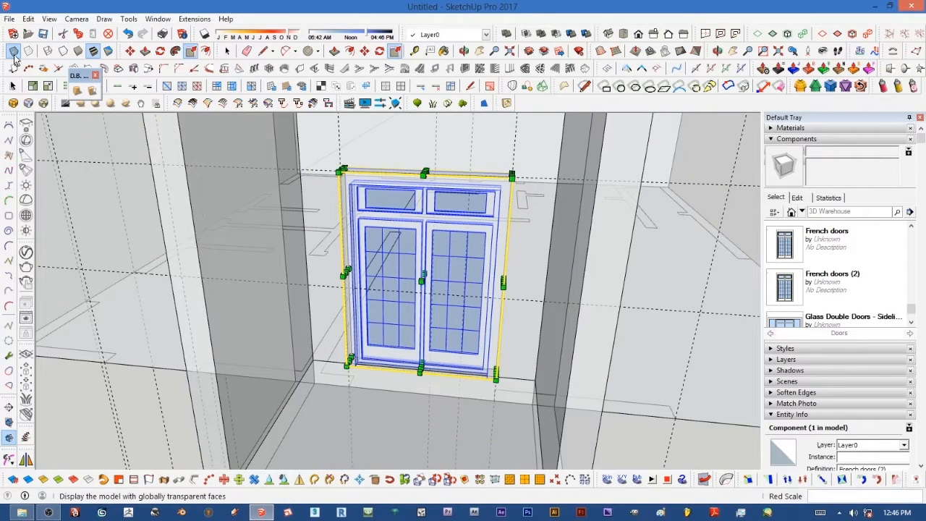
pyautogui.click(13, 52)
# Step: Open the Windows collection inside the Architecture folder of my components
pyautogui.scroll(-5, 280, 266)
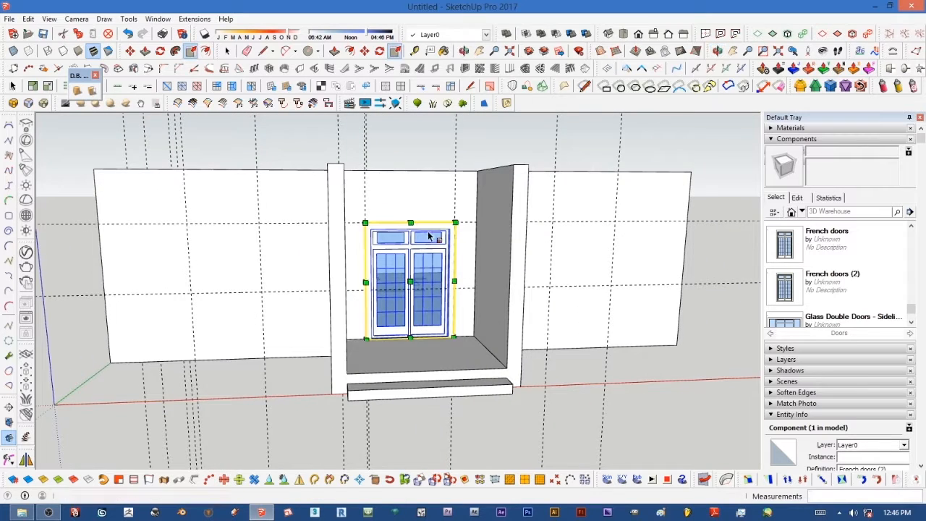
pyautogui.scroll(2, 275, 265)
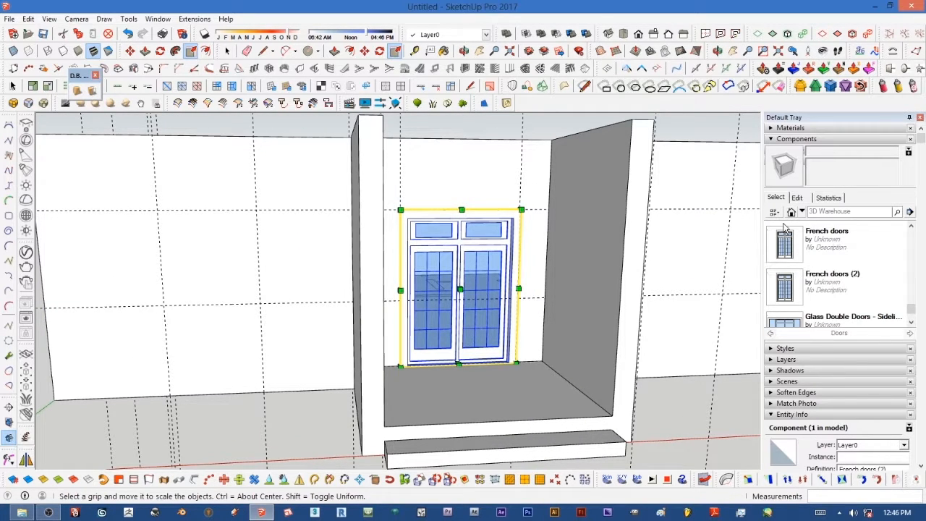
pyautogui.moveTo(912, 312); pyautogui.dragTo(909, 325)
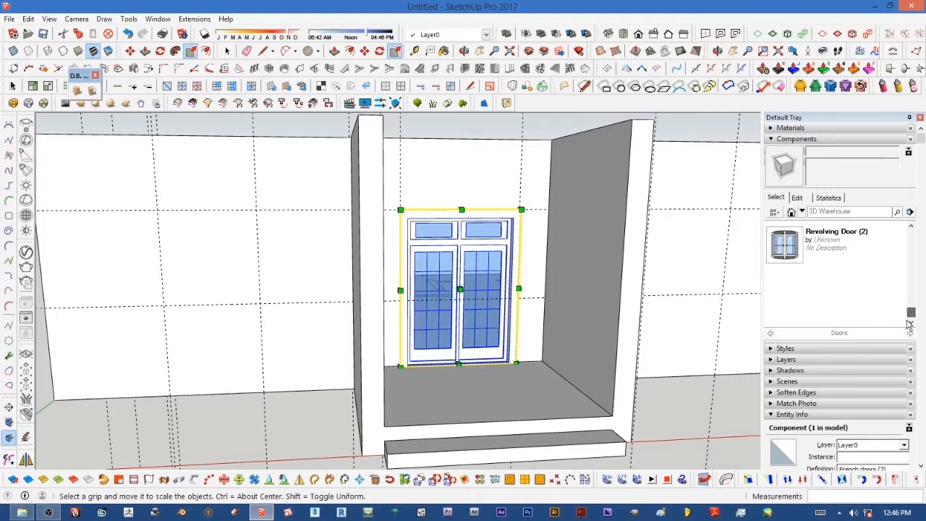
pyautogui.click(802, 212)
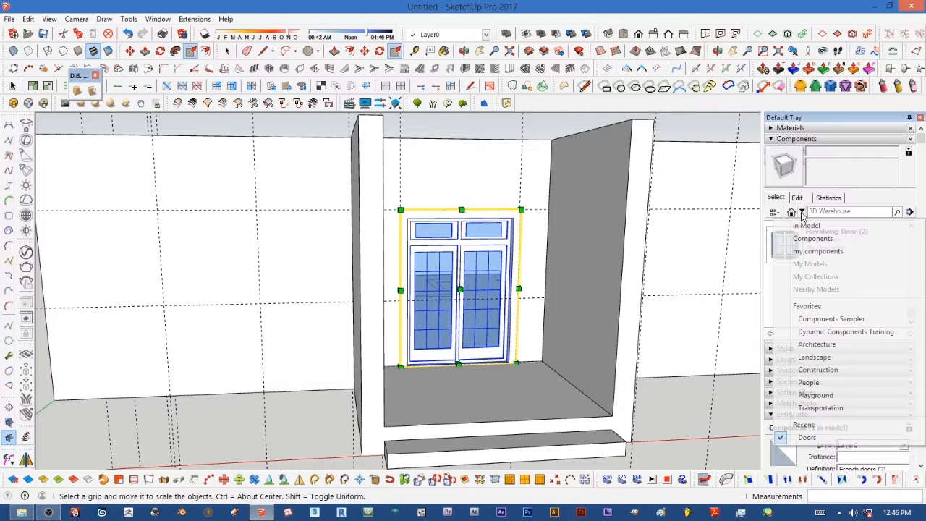
pyautogui.click(808, 254)
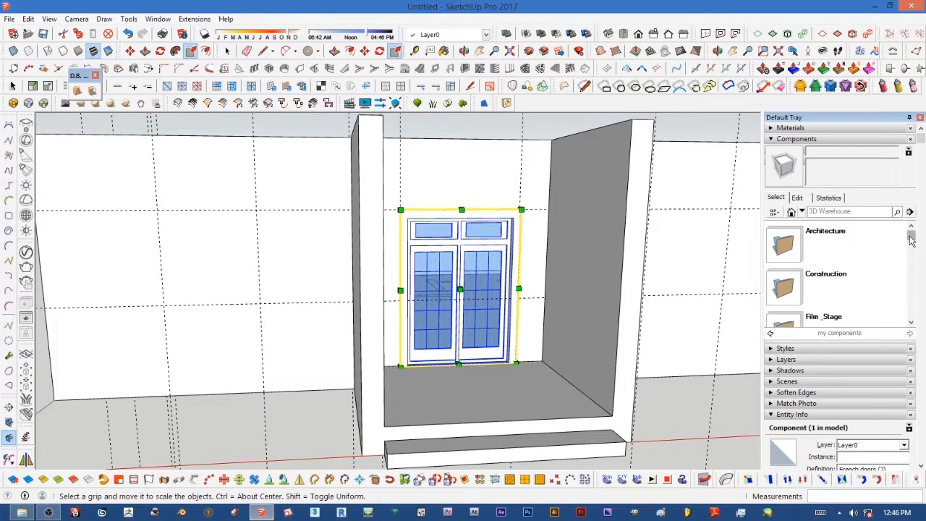
pyautogui.moveTo(911, 241); pyautogui.dragTo(904, 242)
pyautogui.click(784, 243)
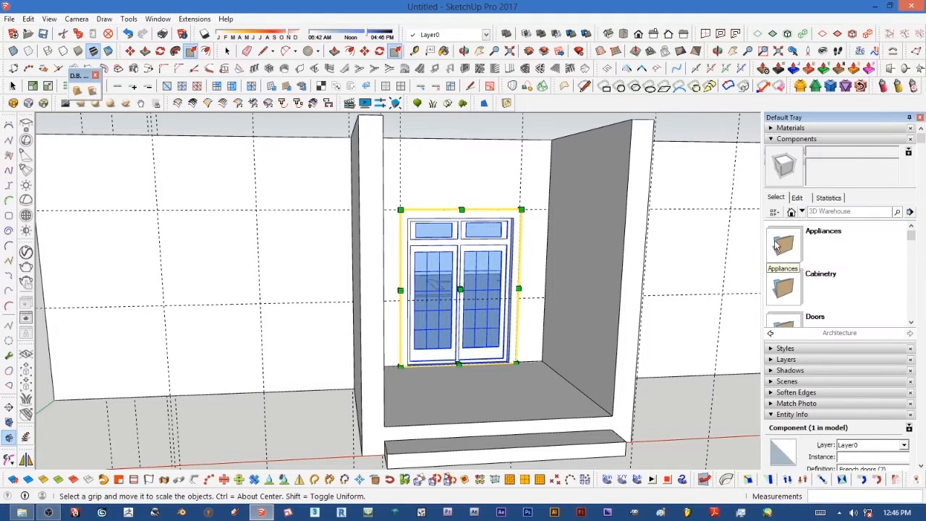
pyautogui.moveTo(911, 237); pyautogui.dragTo(911, 312)
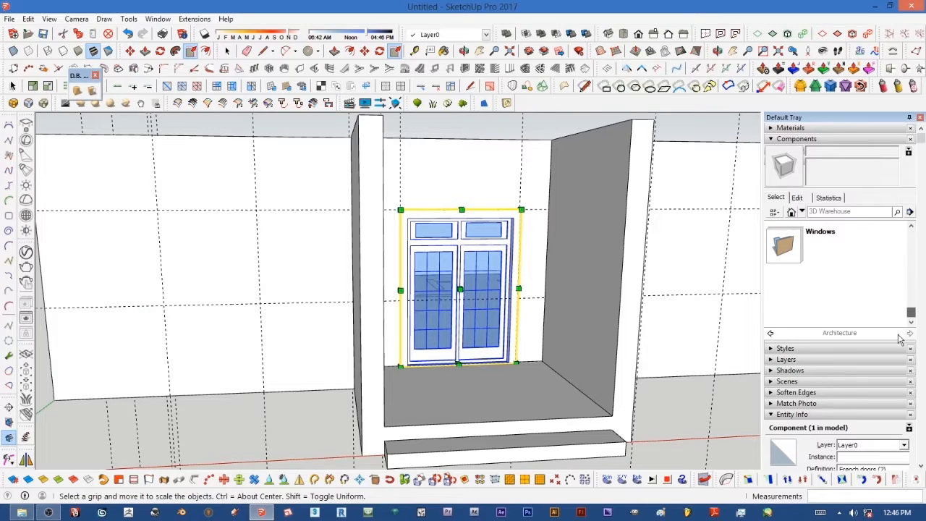
pyautogui.click(781, 249)
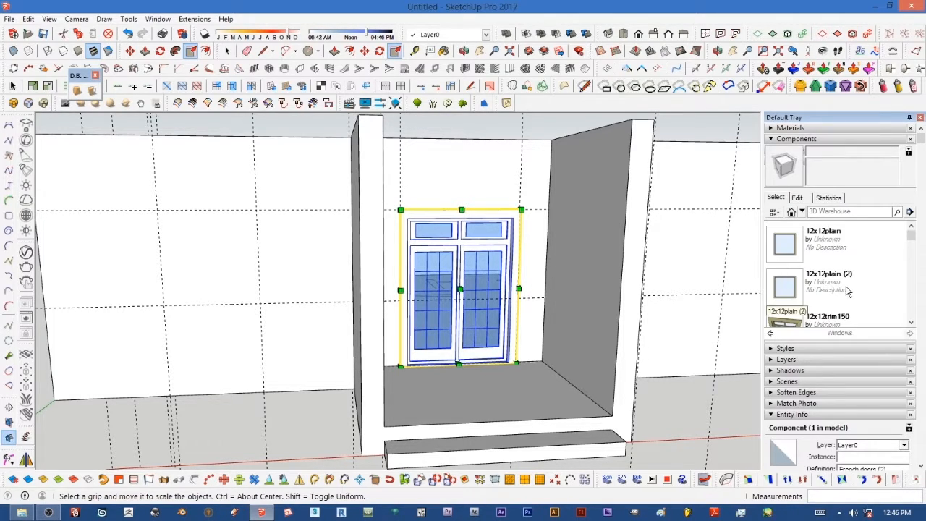
# Step: Place the Window_Casement_Wood_Double_55x36 (2) component on the left front wall at the 1200 mm guide
pyautogui.moveTo(910, 242); pyautogui.dragTo(910, 302)
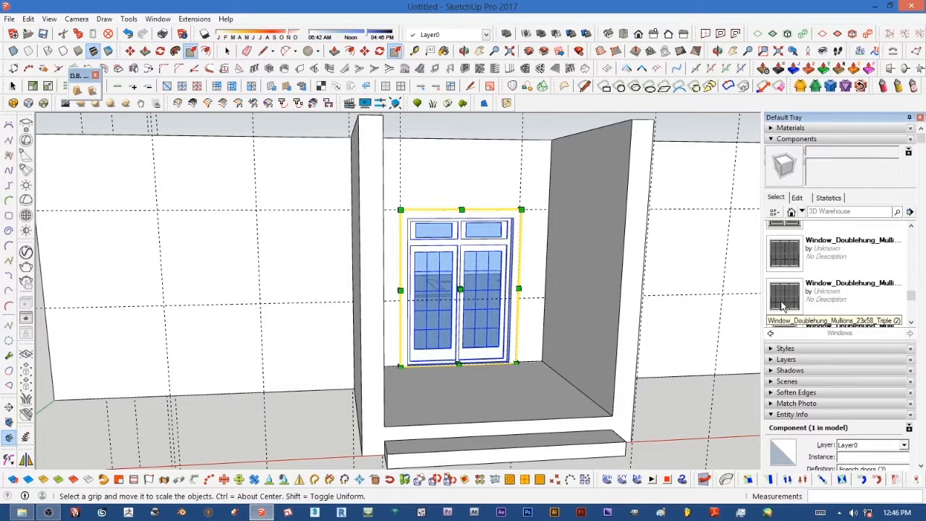
pyautogui.click(913, 227)
pyautogui.click(913, 227)
pyautogui.click(913, 228)
pyautogui.click(913, 228)
pyautogui.click(913, 228)
pyautogui.click(913, 228)
pyautogui.click(913, 228)
pyautogui.click(913, 228)
pyautogui.click(913, 227)
pyautogui.click(912, 228)
pyautogui.click(913, 227)
pyautogui.click(913, 227)
pyautogui.click(912, 227)
pyautogui.click(913, 227)
pyautogui.click(913, 227)
pyautogui.click(913, 227)
pyautogui.click(912, 227)
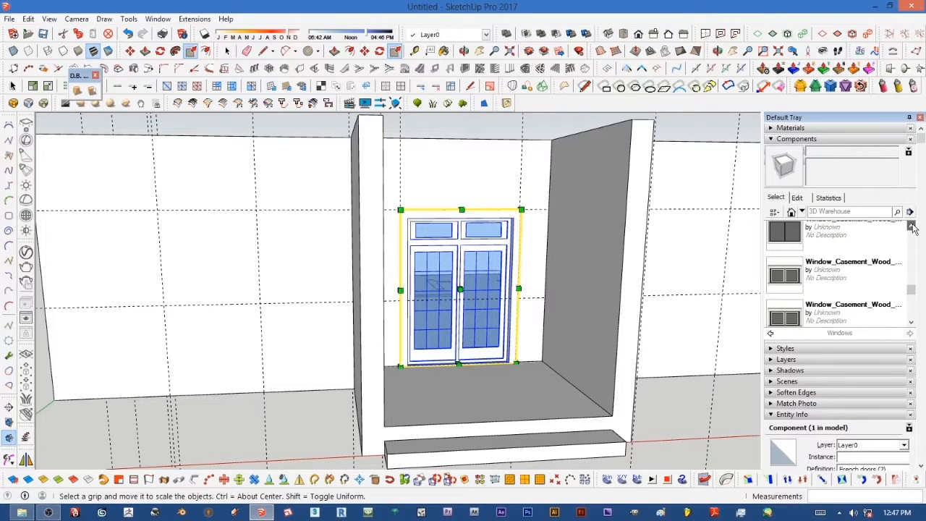
pyautogui.click(913, 227)
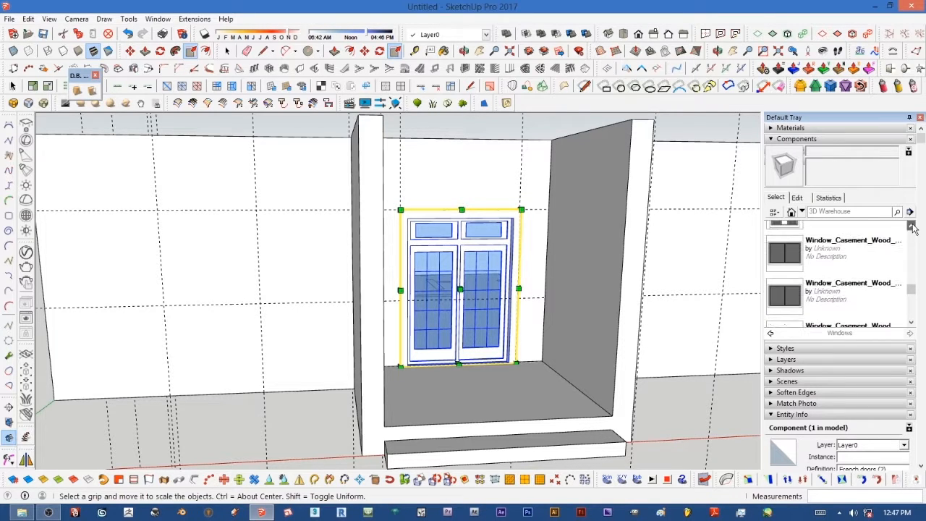
pyautogui.click(779, 308)
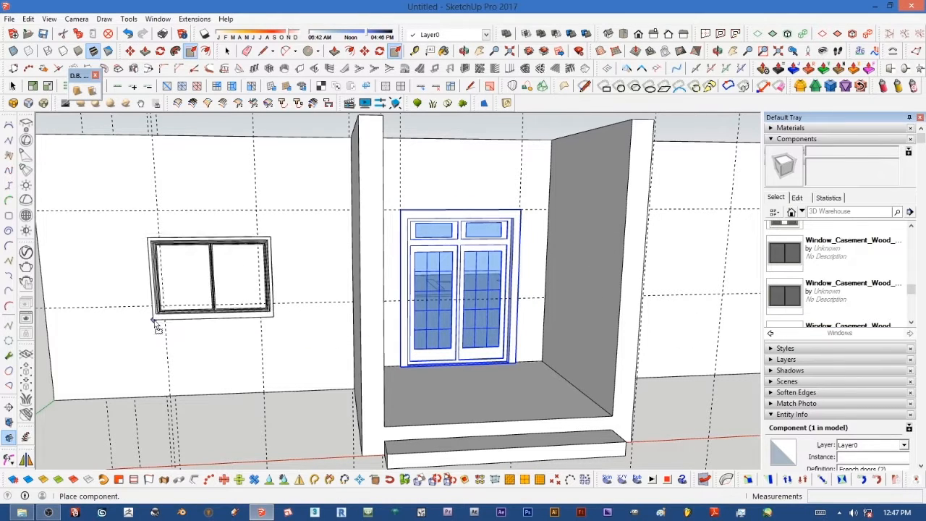
pyautogui.click(164, 310)
# Step: Try moving the window along the left front wall, then undo the move
pyautogui.scroll(4, 165, 307)
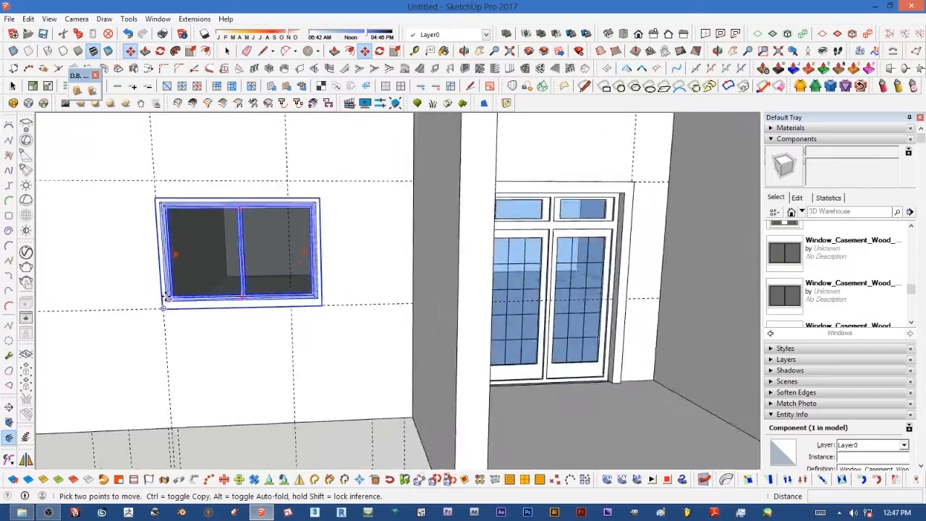
pyautogui.scroll(-5, 229, 307)
pyautogui.scroll(2, 239, 266)
pyautogui.moveTo(244, 265); pyautogui.dragTo(387, 305, button='middle')
pyautogui.scroll(-2, 387, 304)
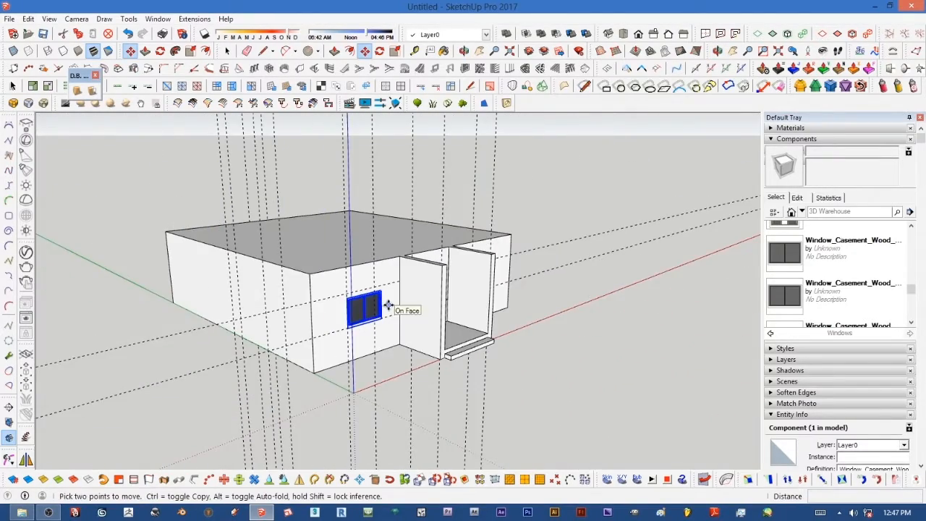
pyautogui.hotkey('ctrl', 'z')
pyautogui.moveTo(381, 307); pyautogui.dragTo(210, 318, button='middle')
pyautogui.scroll(2, 284, 311)
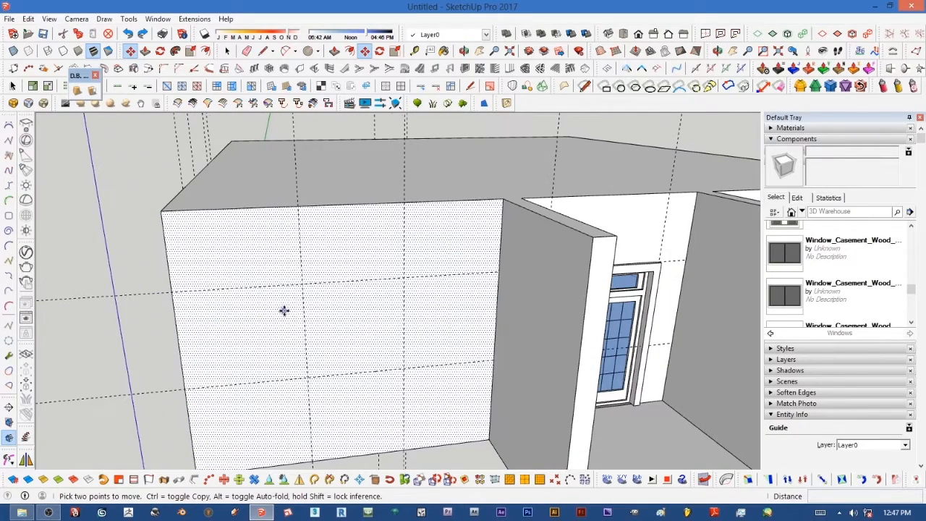
pyautogui.click(264, 52)
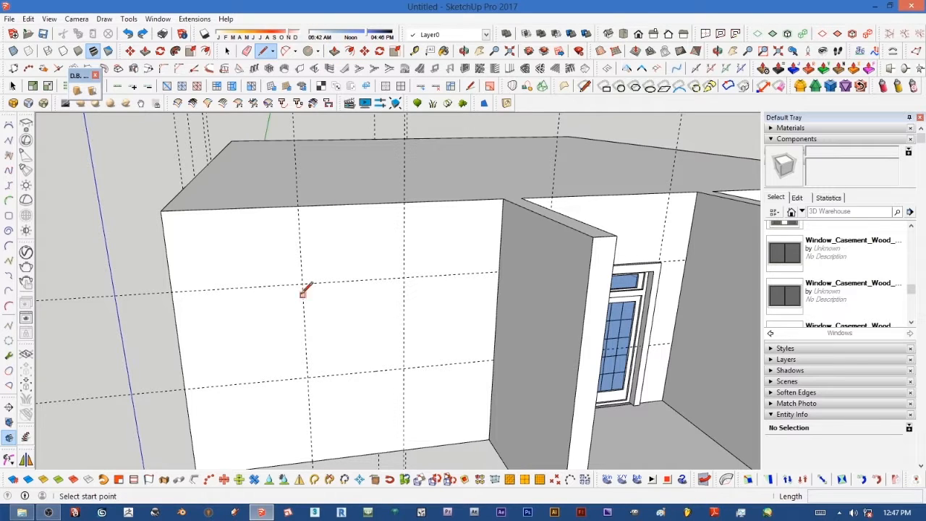
pyautogui.click(303, 283)
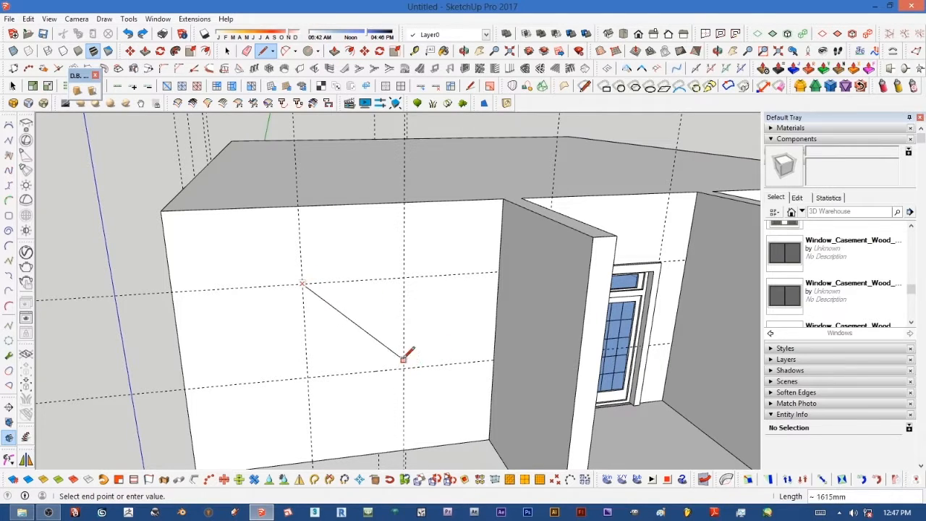
pyautogui.press('Escape')
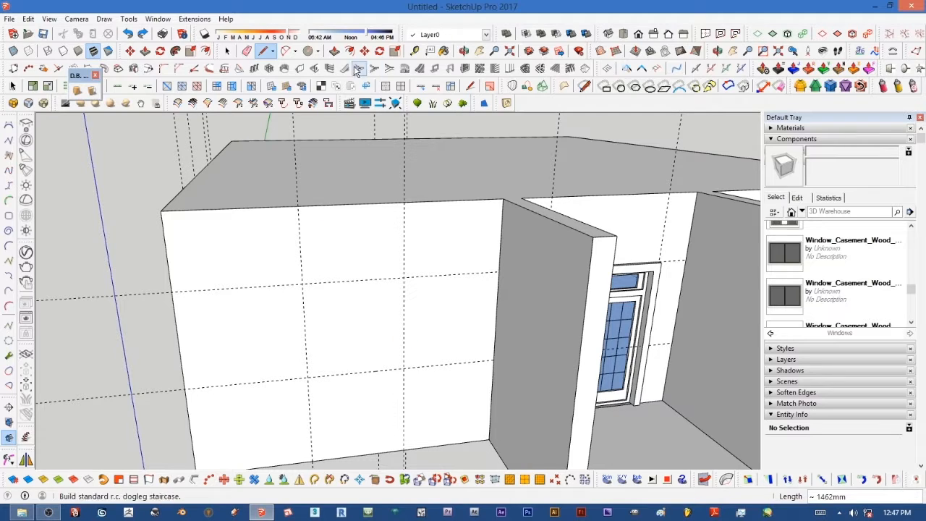
# Step: Draw a 1200 mm by 1200 mm rectangle on the front wall between the guides
pyautogui.click(317, 51)
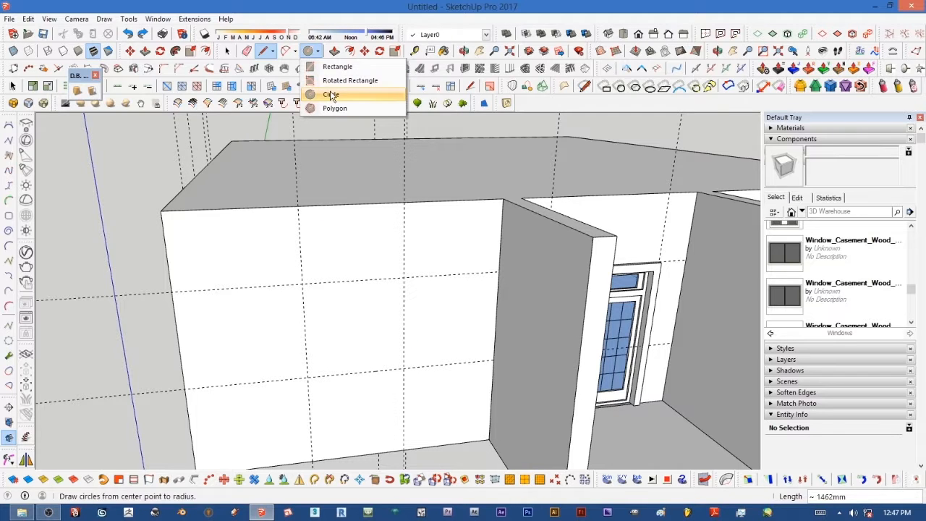
pyautogui.click(337, 67)
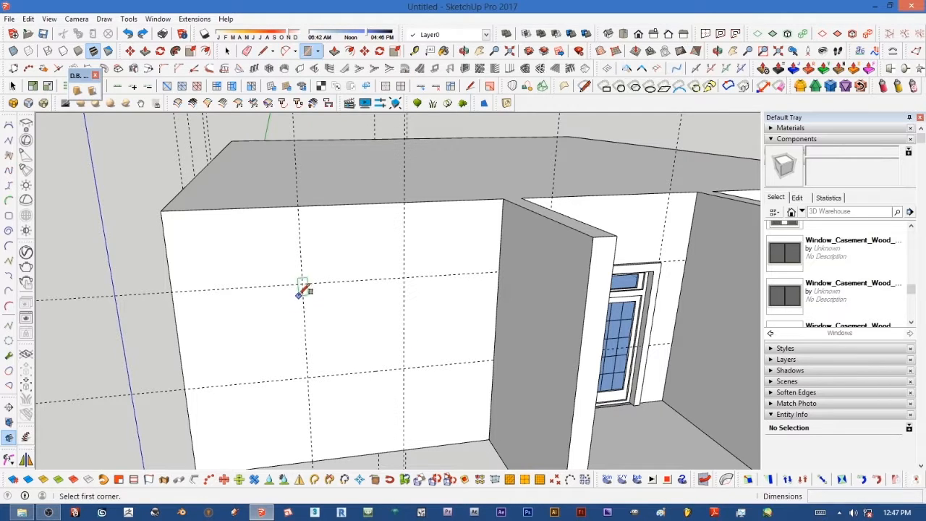
pyautogui.click(302, 283)
pyautogui.click(404, 369)
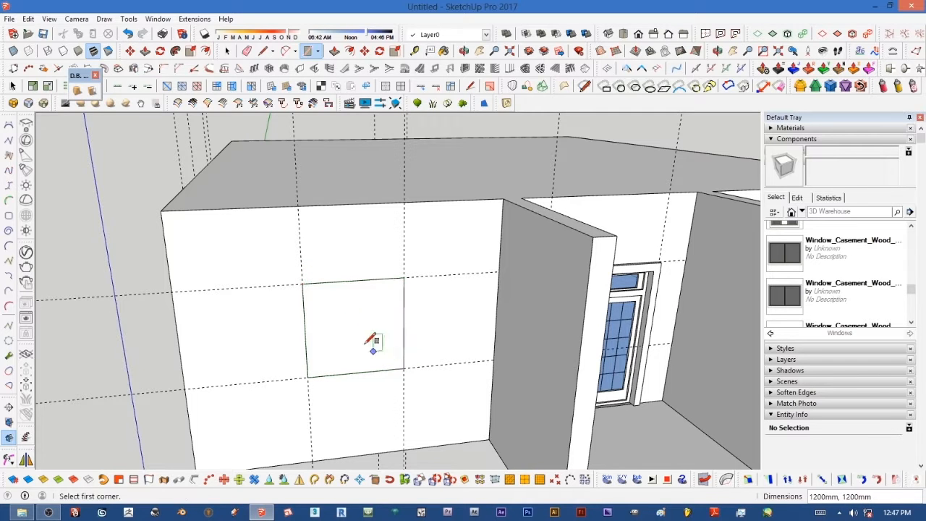
# Step: Push the rectangle 70 mm into the wall with Push/Pull to form a recess
pyautogui.click(335, 51)
pyautogui.moveTo(340, 200); pyautogui.dragTo(384, 338, button='middle')
pyautogui.moveTo(382, 337); pyautogui.dragTo(378, 340)
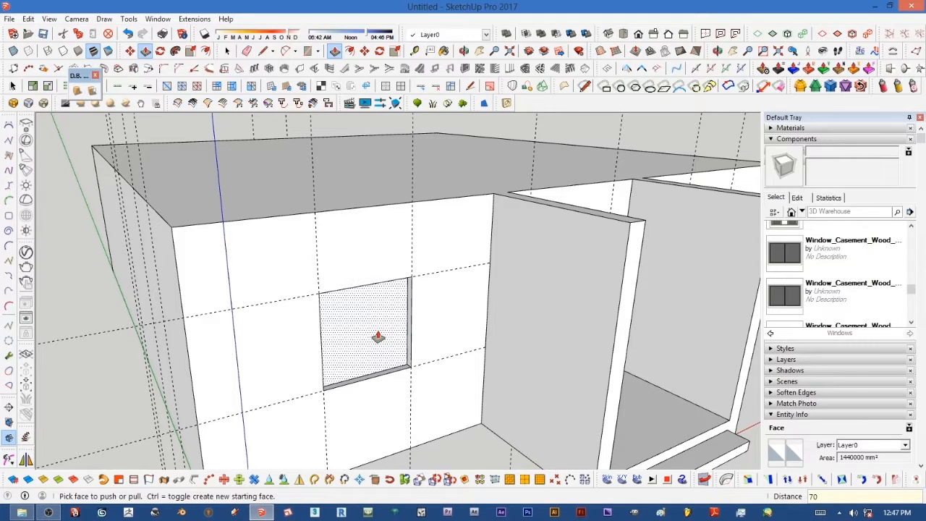
pyautogui.press('Return')
pyautogui.scroll(3, 350, 349)
pyautogui.moveTo(368, 347); pyautogui.dragTo(326, 329, button='middle')
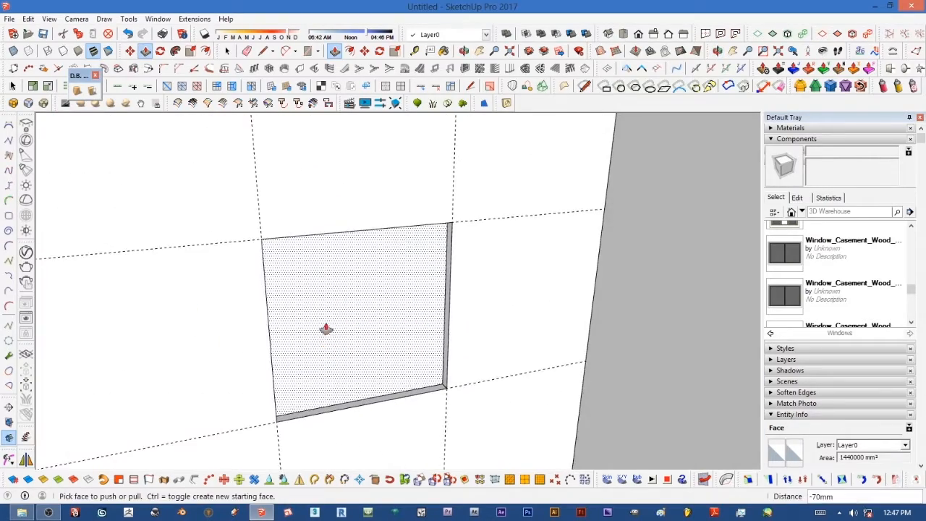
pyautogui.scroll(-3, 325, 330)
pyautogui.moveTo(362, 355); pyautogui.dragTo(244, 310, button='middle')
pyautogui.scroll(2, 244, 311)
pyautogui.moveTo(294, 332); pyautogui.dragTo(356, 331, button='middle')
pyautogui.scroll(-4, 393, 327)
pyautogui.press('p')
pyautogui.scroll(4, 355, 330)
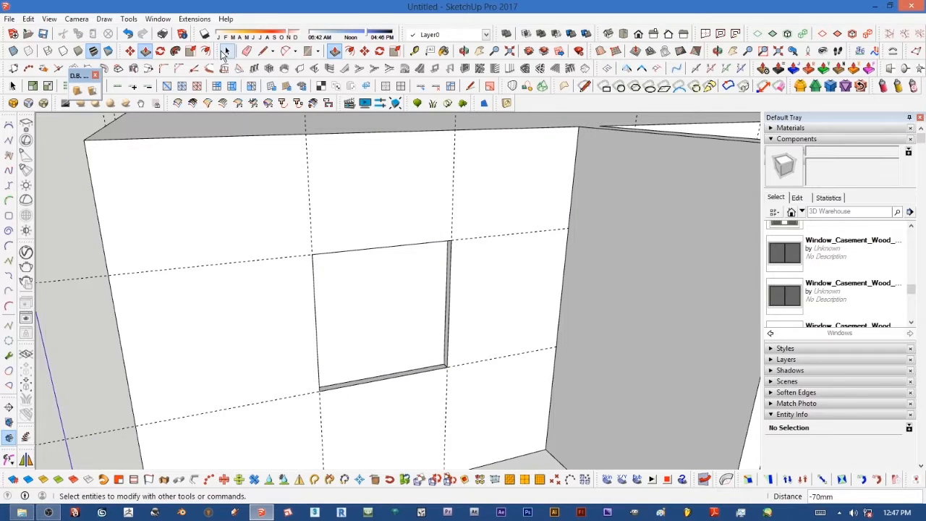
# Step: Select the recessed face with its reveal faces and edges and make them a group
pyautogui.click(227, 51)
pyautogui.doubleClick(367, 311)
pyautogui.moveTo(381, 321); pyautogui.dragTo(291, 336, button='middle')
pyautogui.scroll(3, 293, 338)
pyautogui.scroll(1, 296, 343)
pyautogui.scroll(2, 270, 361)
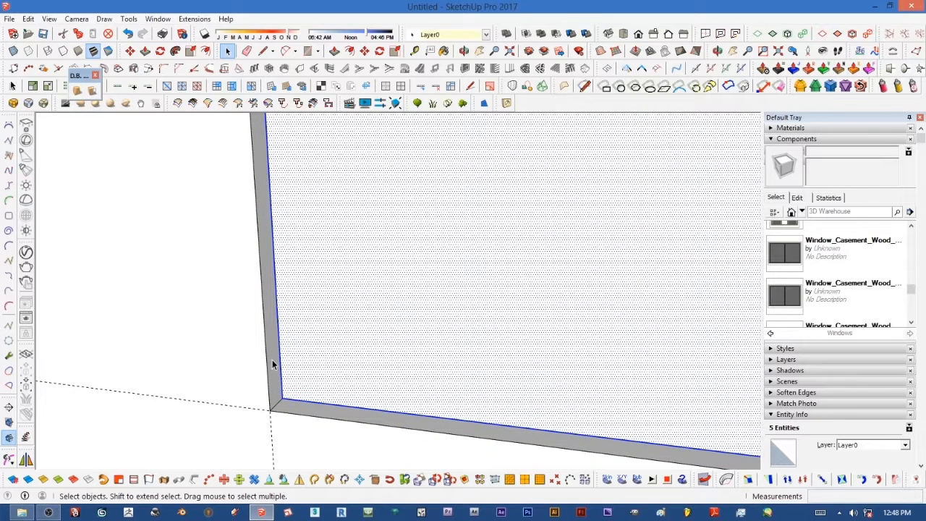
pyautogui.keyDown('ctrl'); pyautogui.click(272, 360); pyautogui.keyUp('ctrl')
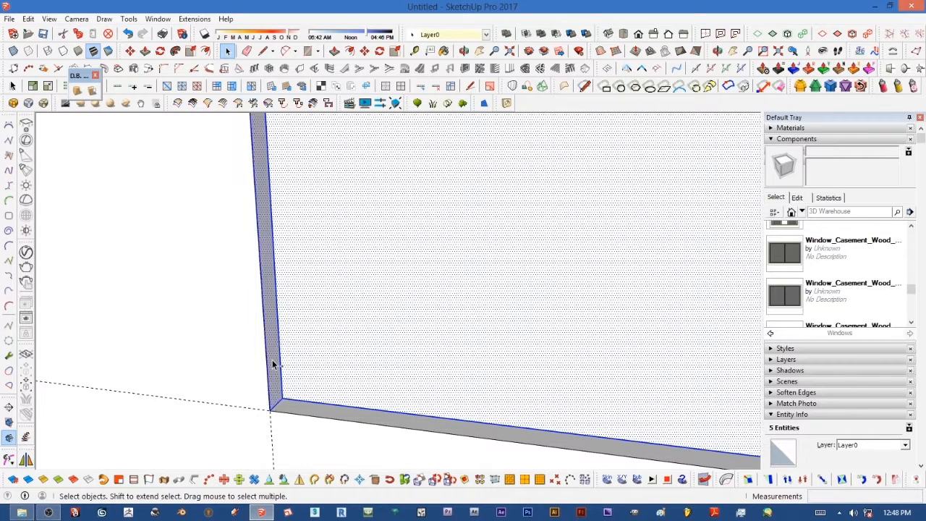
pyautogui.keyDown('ctrl'); pyautogui.click(323, 412); pyautogui.keyUp('ctrl')
pyautogui.moveTo(331, 410); pyautogui.dragTo(465, 248, button='middle')
pyautogui.scroll(3, 477, 244)
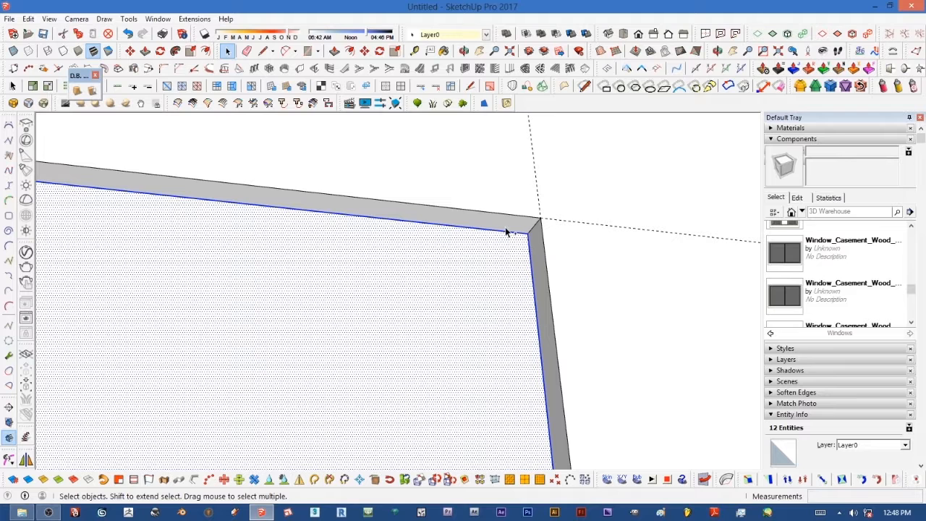
pyautogui.keyDown('ctrl'); pyautogui.click(505, 225); pyautogui.keyUp('ctrl')
pyautogui.keyDown('ctrl'); pyautogui.click(536, 257); pyautogui.keyUp('ctrl')
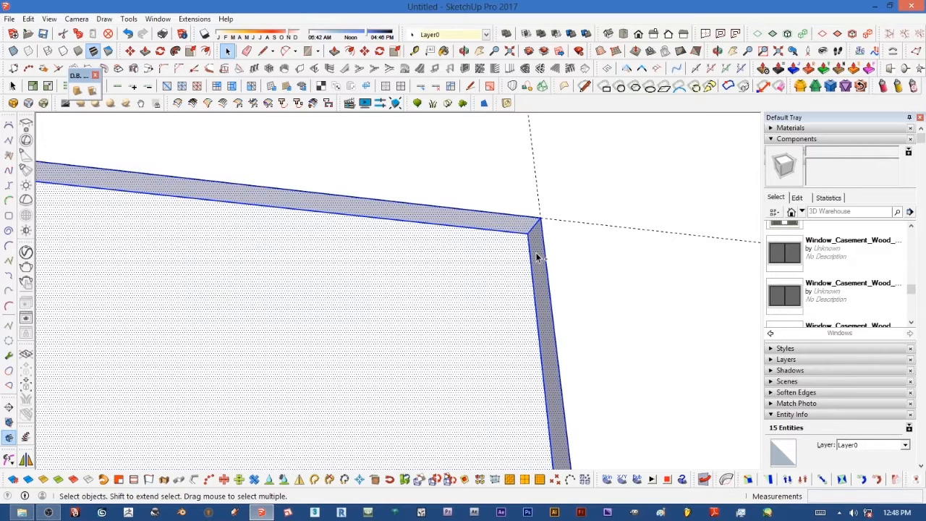
pyautogui.scroll(-5, 531, 261)
pyautogui.moveTo(480, 325); pyautogui.dragTo(478, 331, button='middle')
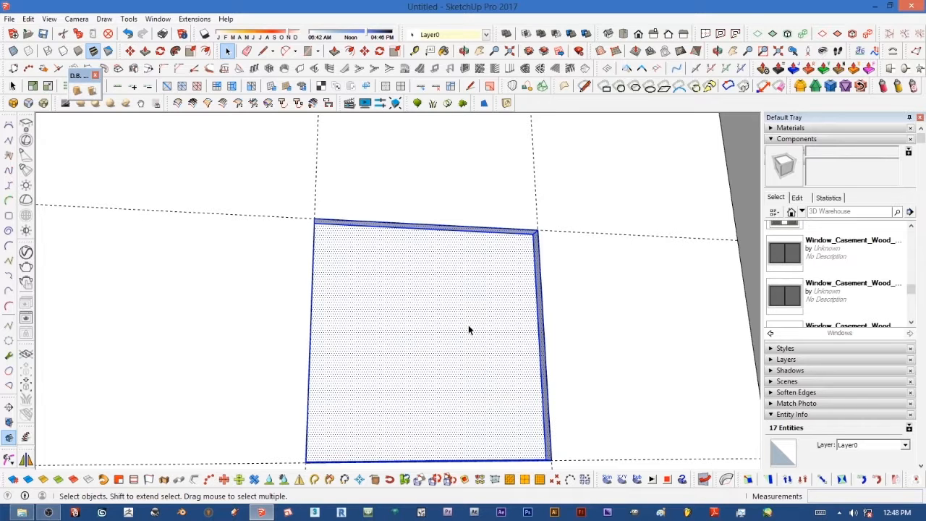
pyautogui.rightClick(469, 325)
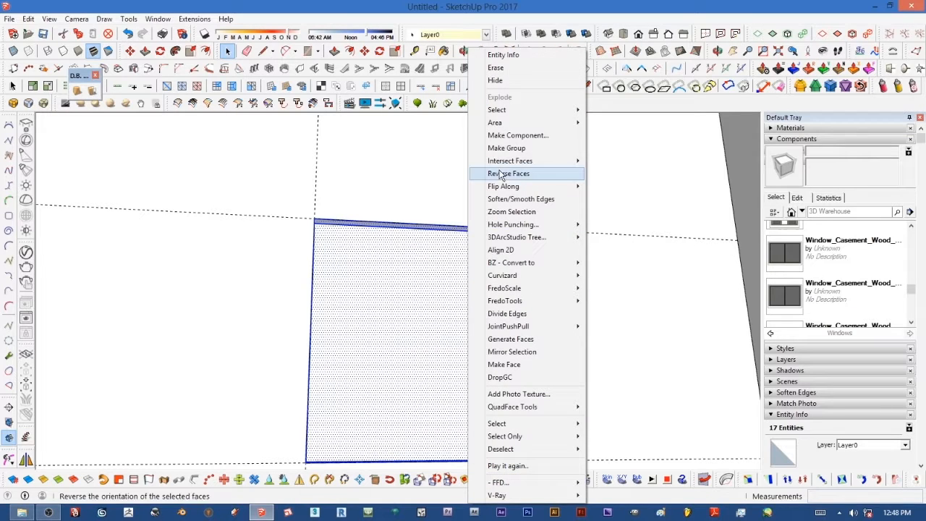
pyautogui.click(505, 148)
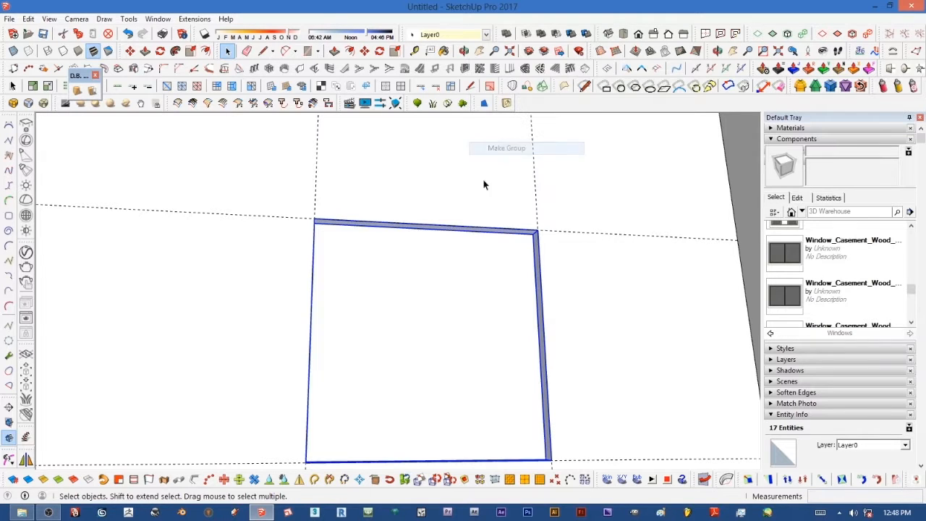
# Step: Convert the group into a component with Cut opening enabled
pyautogui.rightClick(445, 336)
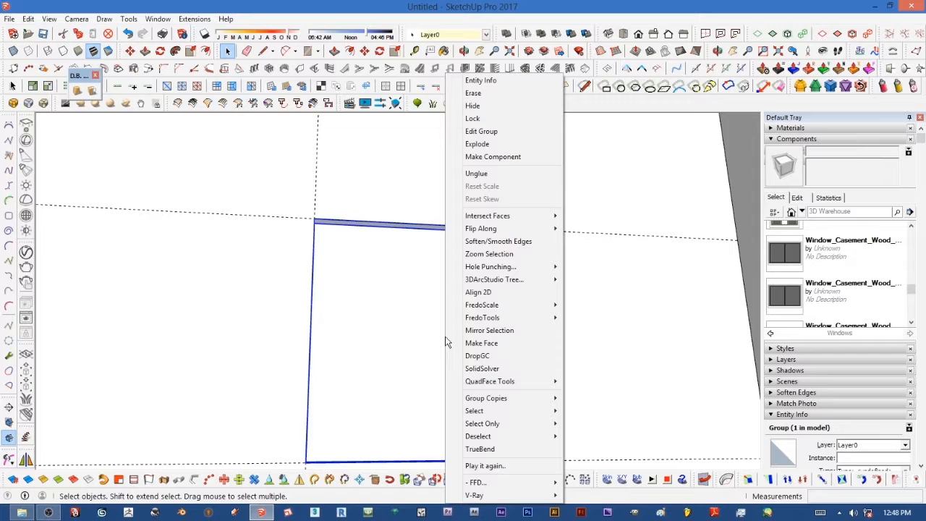
pyautogui.click(493, 157)
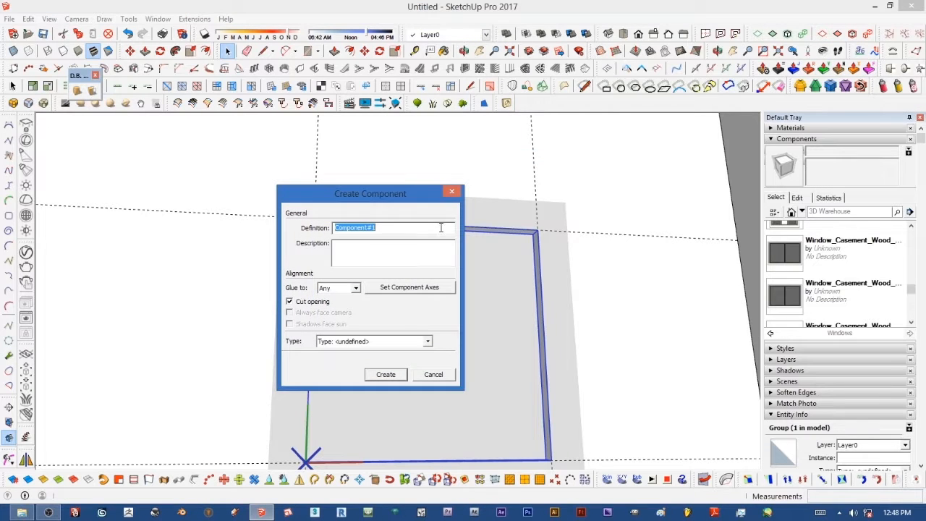
pyautogui.click(387, 375)
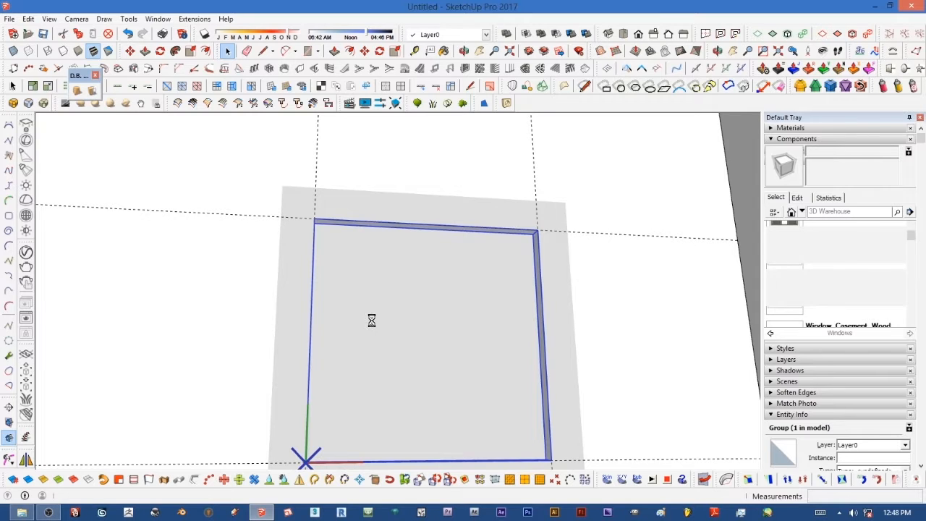
pyautogui.scroll(-2, 372, 320)
pyautogui.moveTo(377, 325); pyautogui.dragTo(427, 366, button='middle')
pyautogui.scroll(-4, 421, 379)
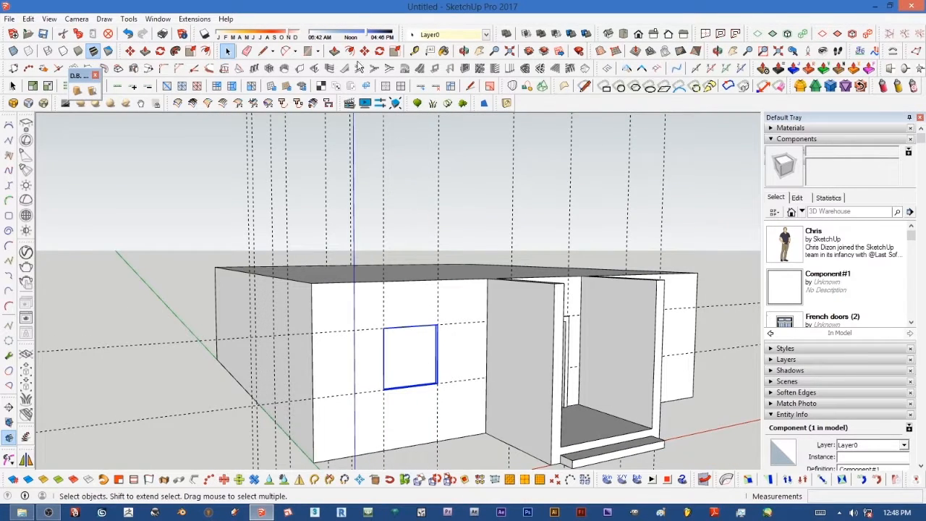
# Step: Copy the opening component onto the long side wall
pyautogui.click(365, 51)
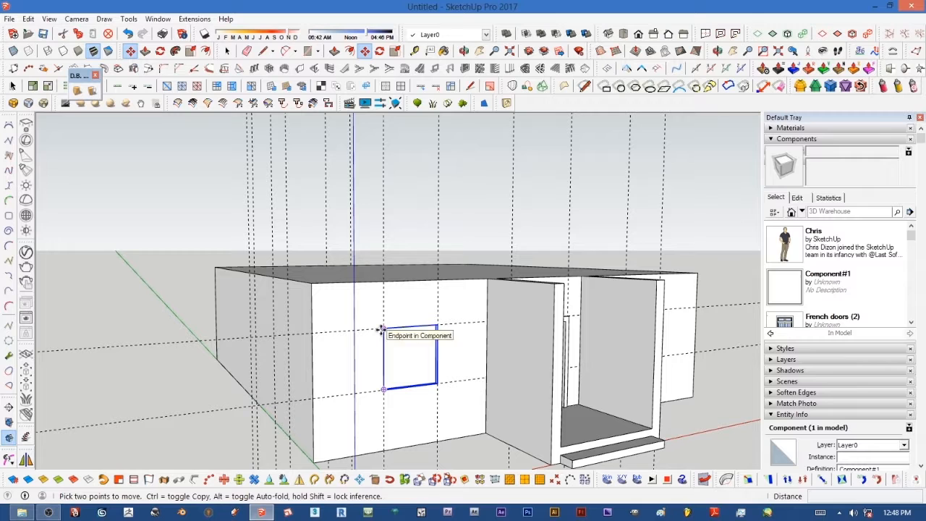
pyautogui.moveTo(277, 325); pyautogui.dragTo(399, 331, button='middle')
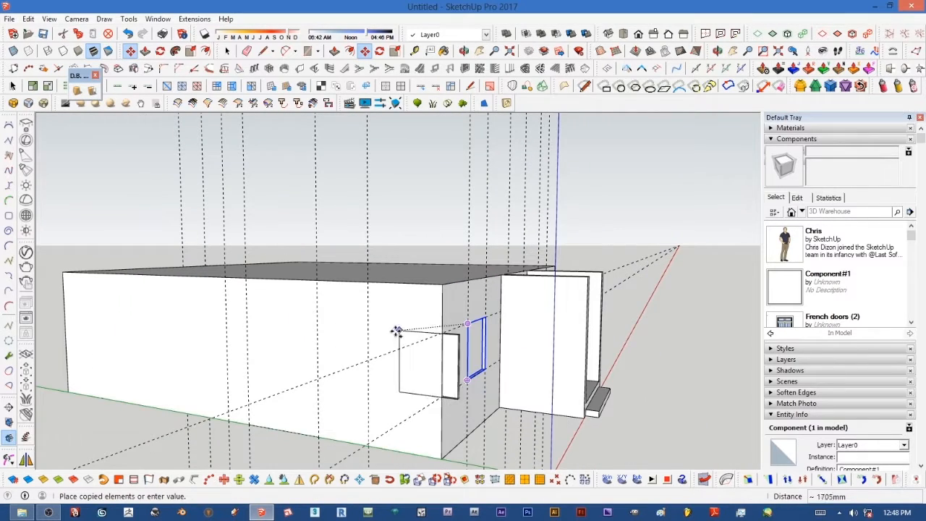
pyautogui.click(318, 329)
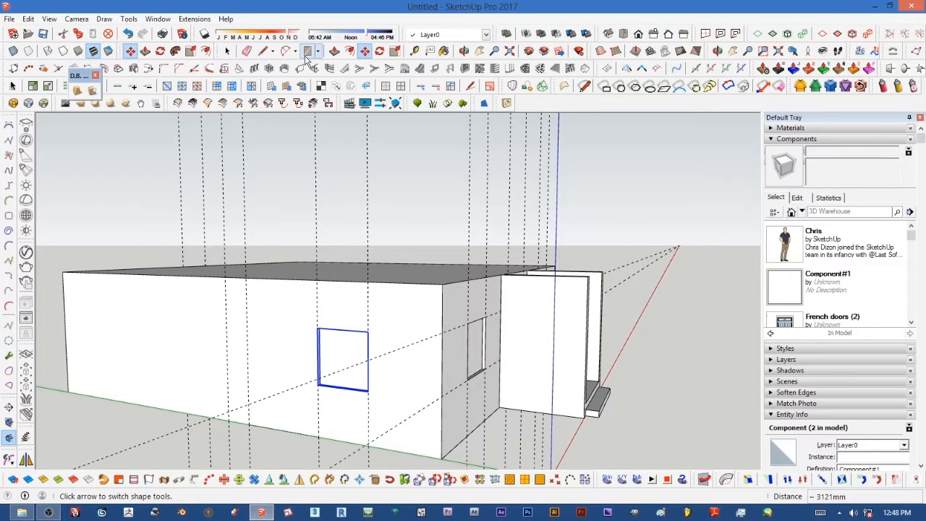
# Step: Create horizontal guides on the long wall 1200 mm above the base and 1200 mm above that
pyautogui.click(414, 51)
pyautogui.click(282, 430)
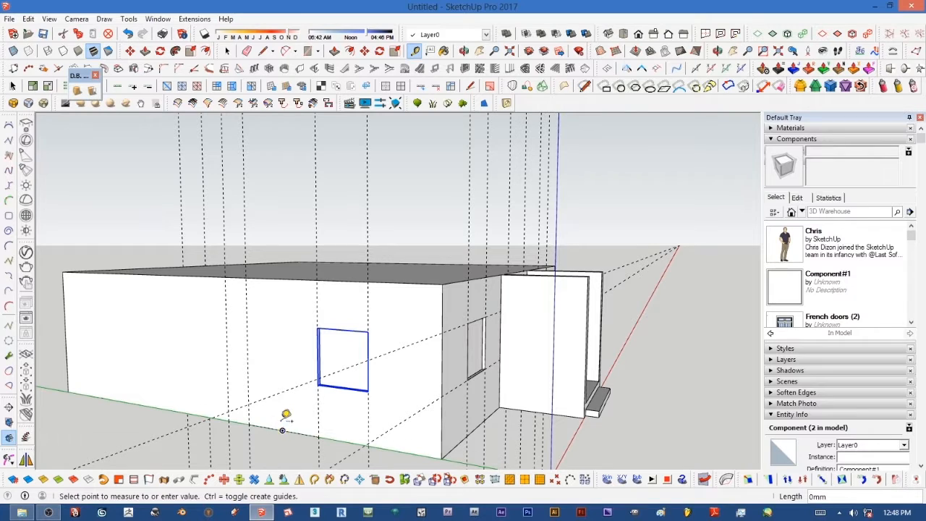
pyautogui.click(279, 375)
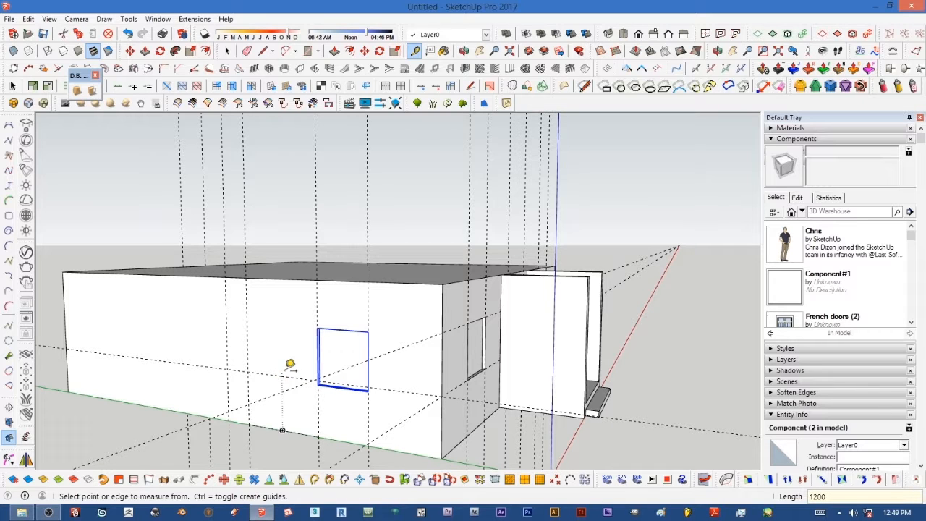
pyautogui.click(281, 375)
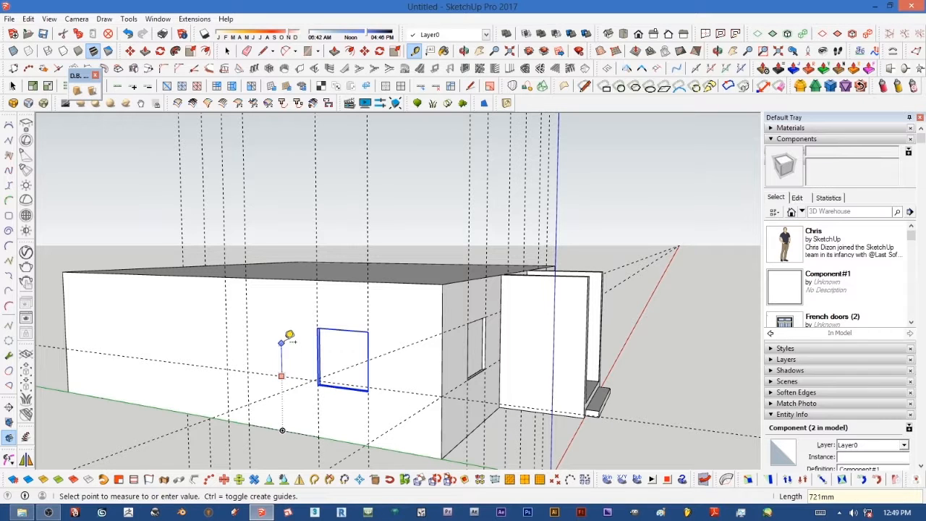
pyautogui.click(280, 340)
pyautogui.click(265, 374)
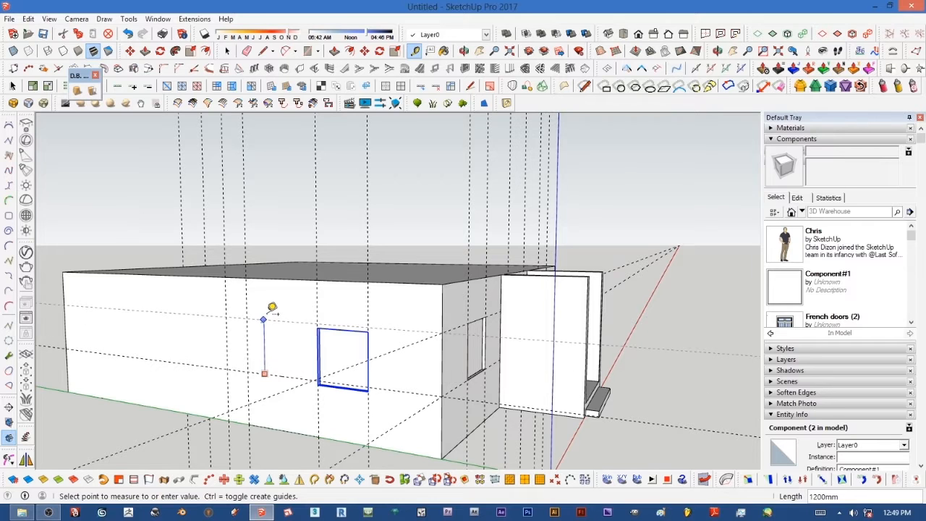
pyautogui.click(264, 319)
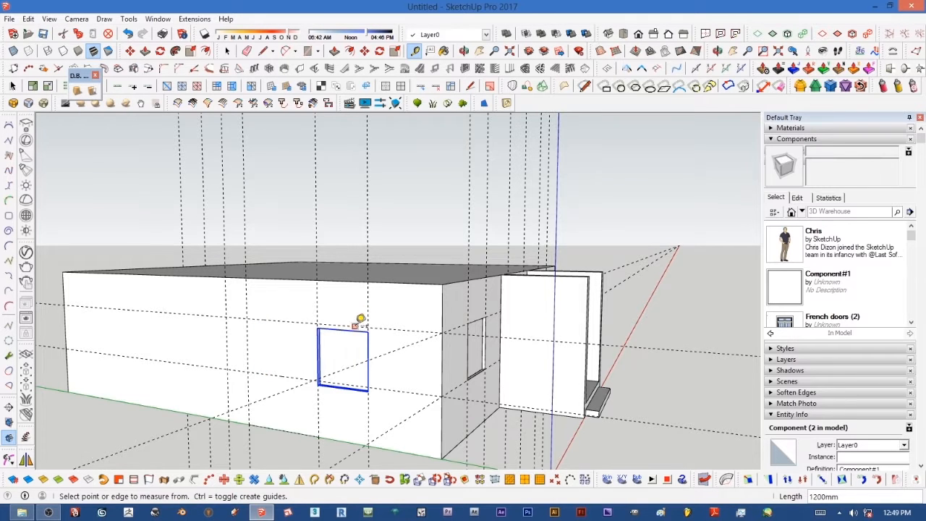
# Step: Copy the opening component along the long wall to the next guide intersection
pyautogui.scroll(2, 359, 319)
pyautogui.click(365, 50)
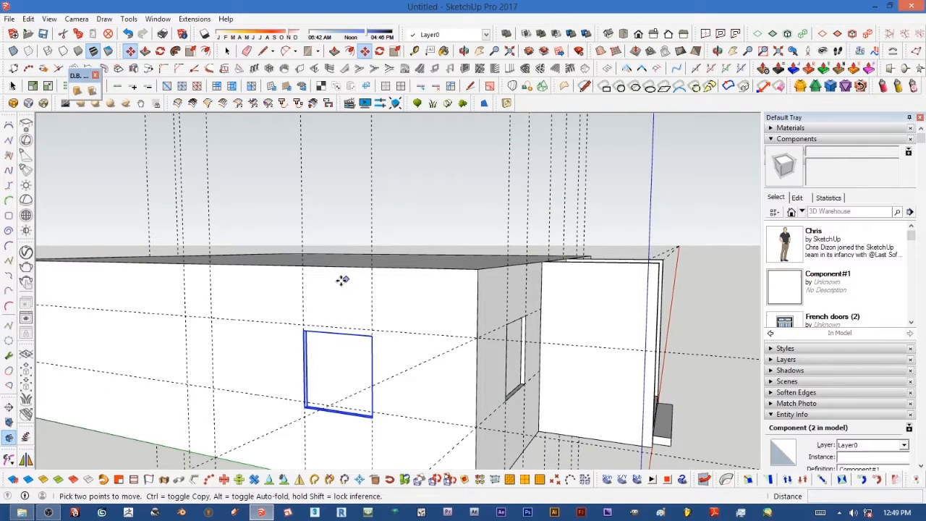
pyautogui.scroll(3, 296, 299)
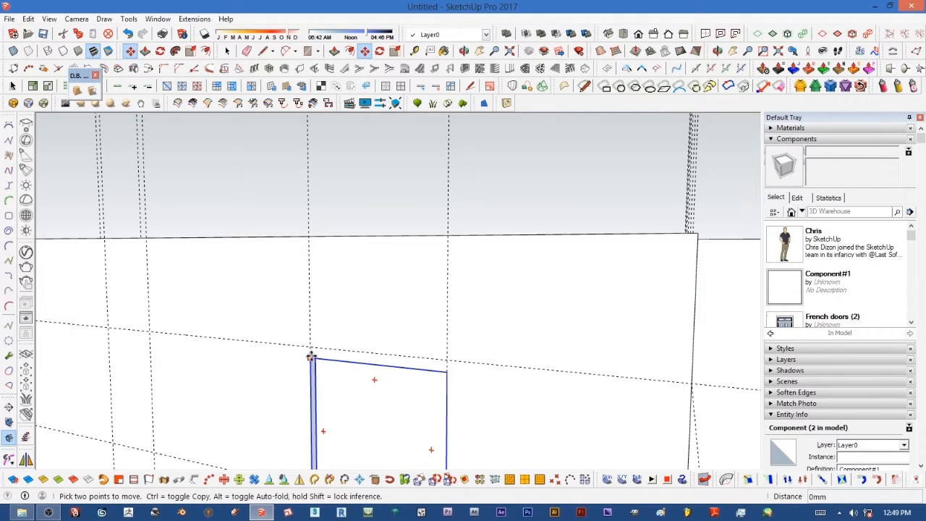
pyautogui.scroll(-5, 338, 286)
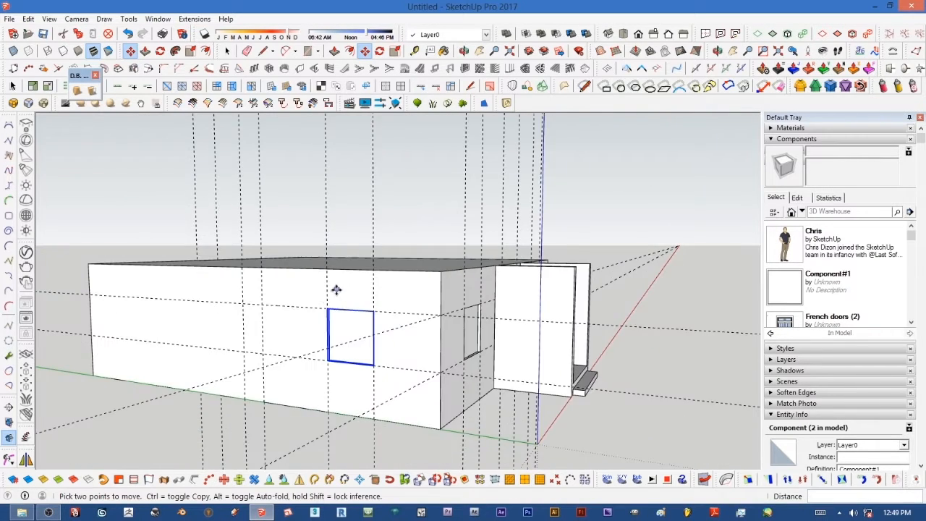
pyautogui.scroll(2, 277, 306)
pyautogui.moveTo(277, 306); pyautogui.dragTo(340, 339, button='middle')
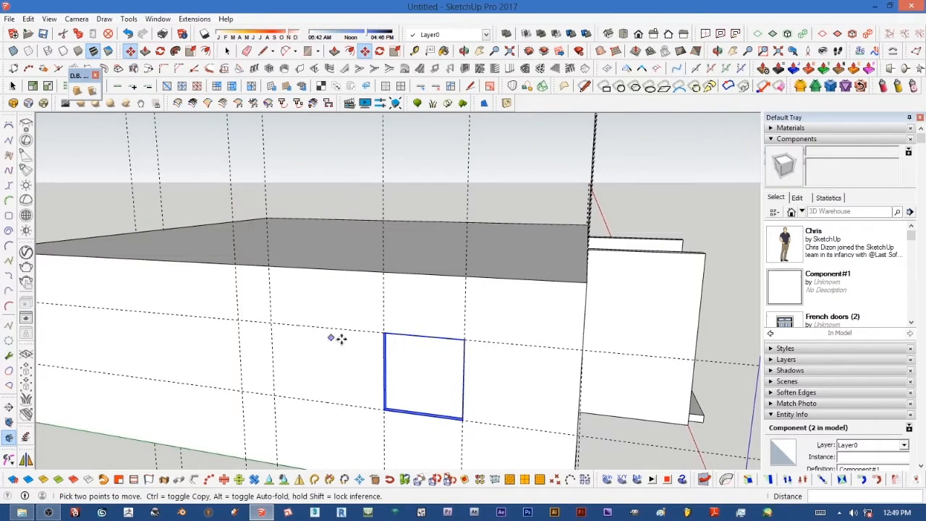
pyautogui.press('ctrl')
pyautogui.click(385, 334)
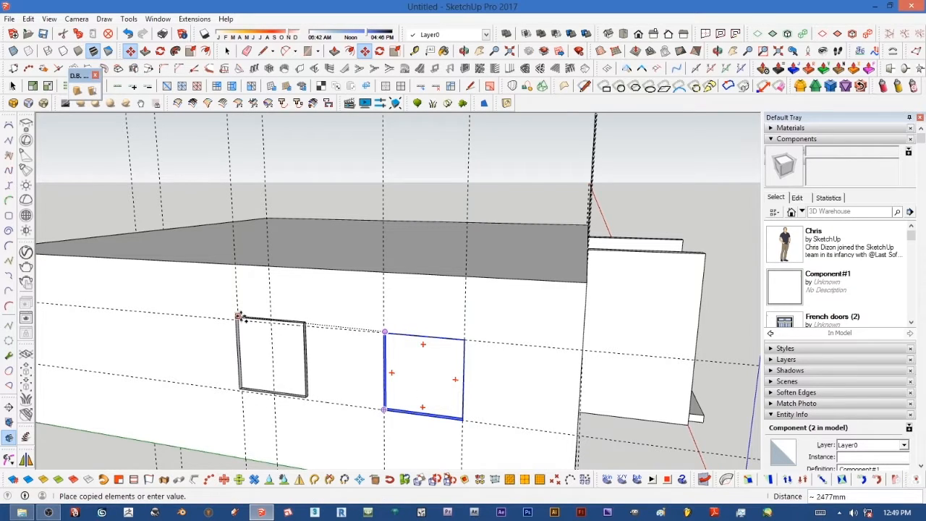
pyautogui.click(239, 320)
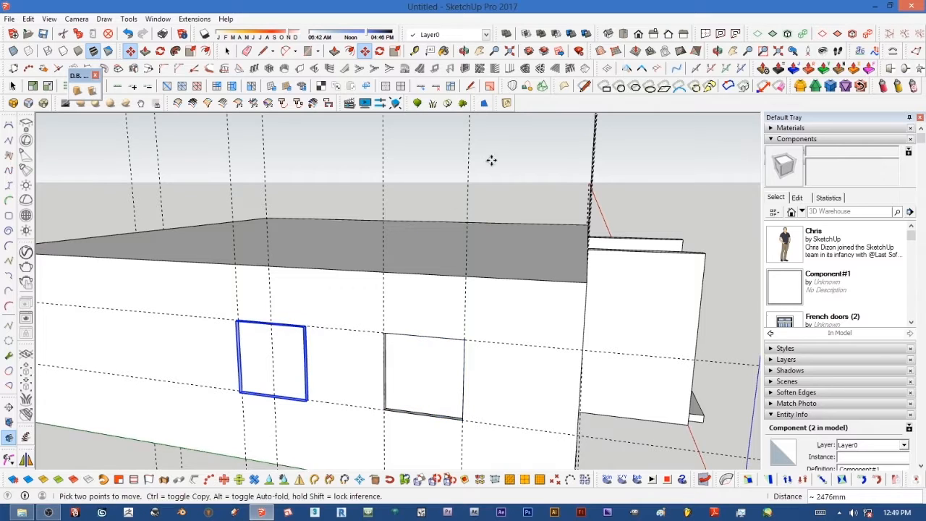
# Step: Scale the new opening's width to 0.50 of its size
pyautogui.click(395, 50)
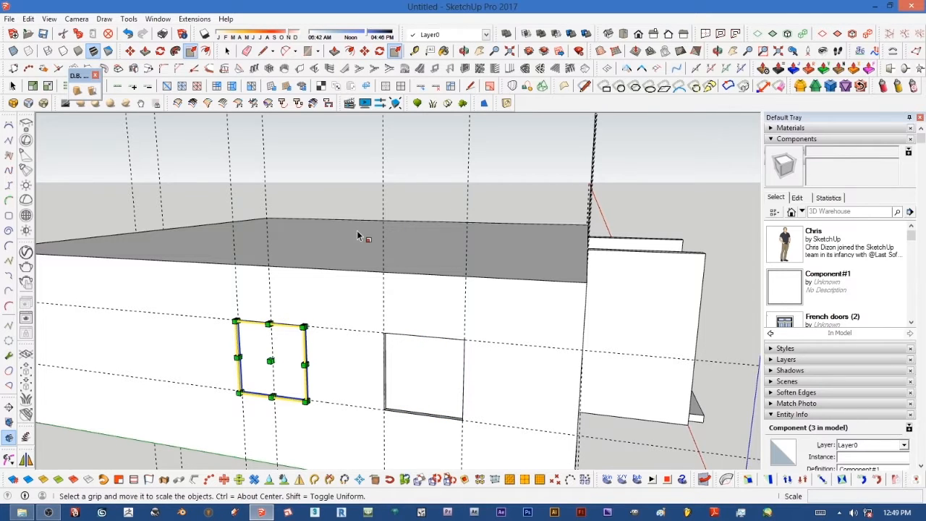
pyautogui.scroll(2, 299, 351)
pyautogui.scroll(2, 299, 351)
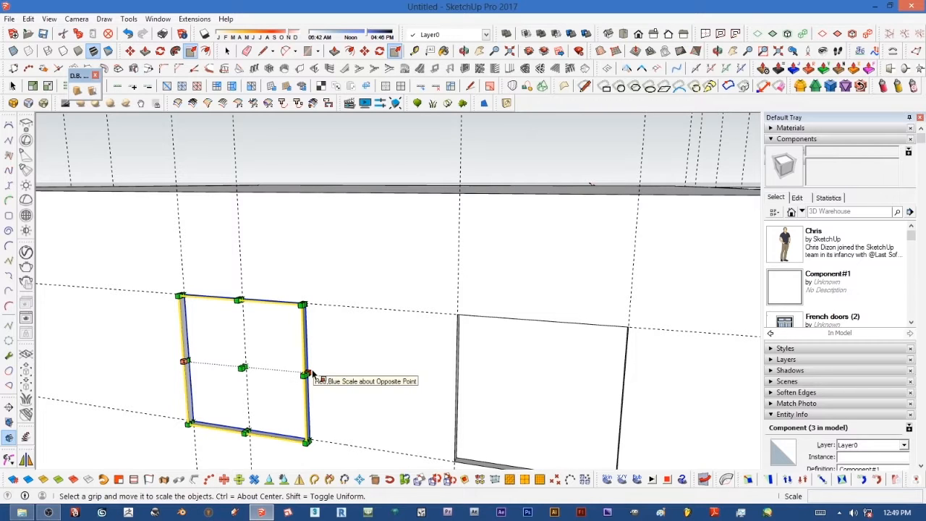
pyautogui.moveTo(307, 372); pyautogui.dragTo(252, 307)
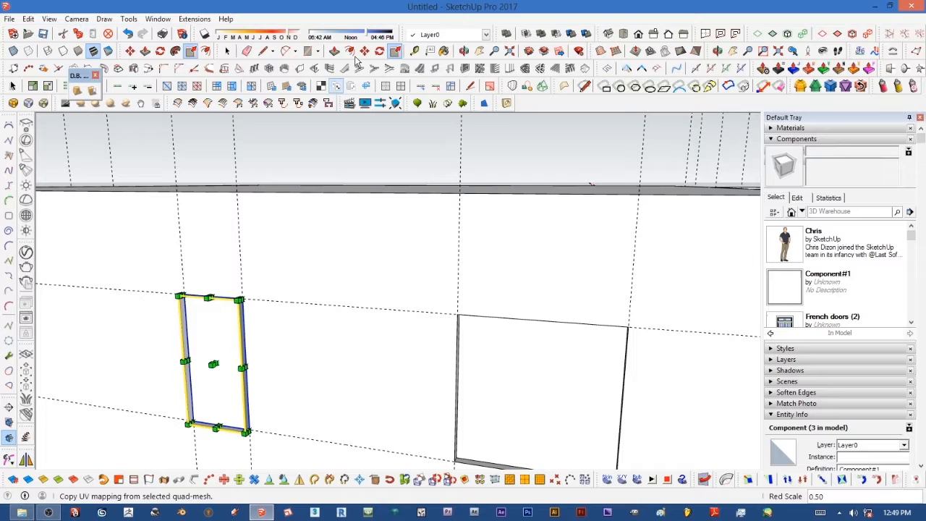
# Step: Create a horizontal guide on the long wall 600 mm above the lower guide
pyautogui.click(416, 52)
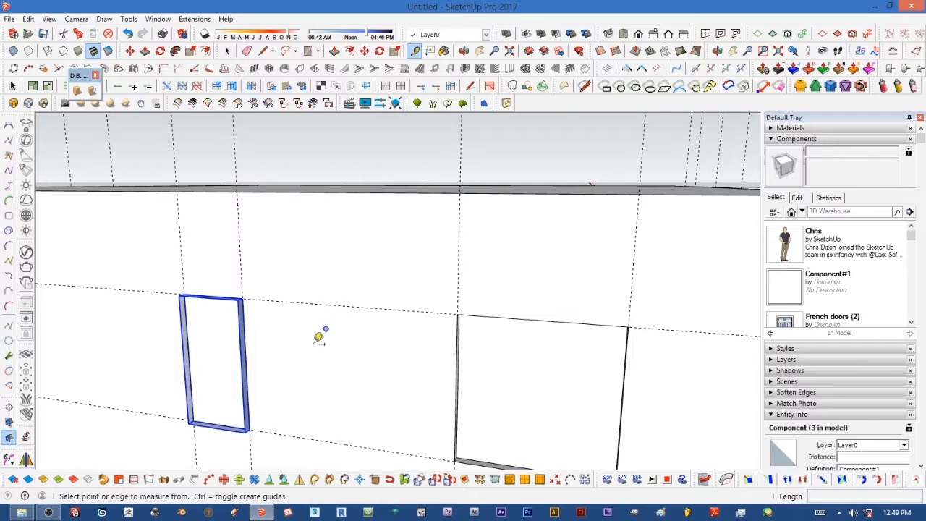
pyautogui.click(314, 438)
pyautogui.click(314, 368)
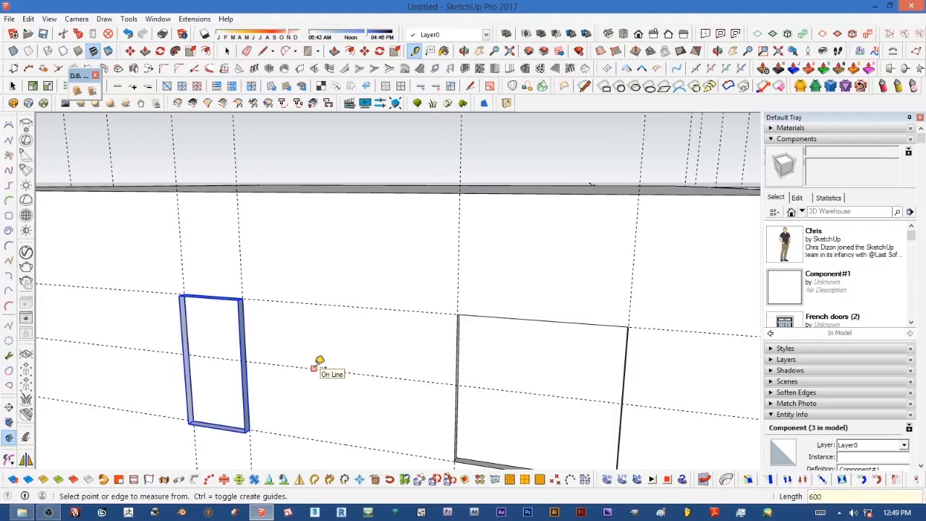
# Step: Scale the small opening's height down so its bottom edge meets the new guide
pyautogui.click(395, 51)
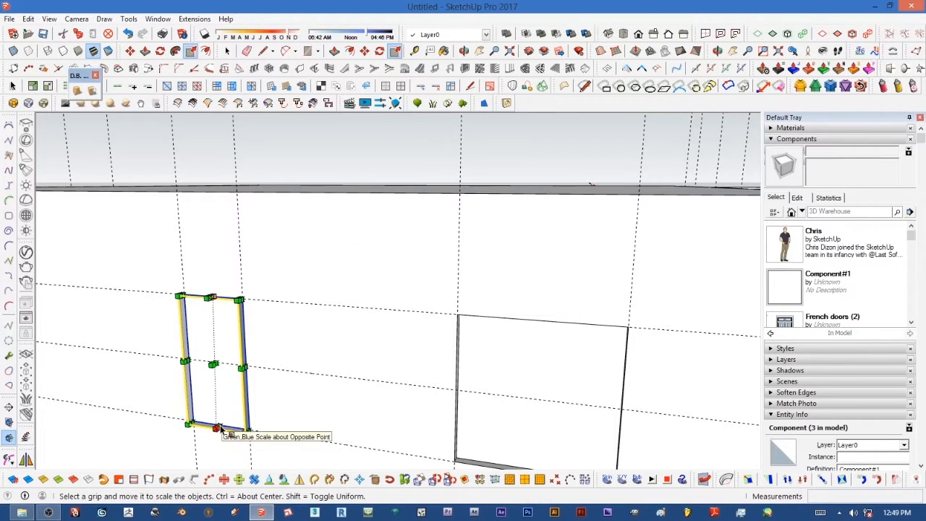
pyautogui.moveTo(215, 427)
pyautogui.mouseDown()
pyautogui.moveTo(215, 389)
pyautogui.moveTo(248, 353)
pyautogui.mouseUp()
pyautogui.scroll(-4, 303, 344)
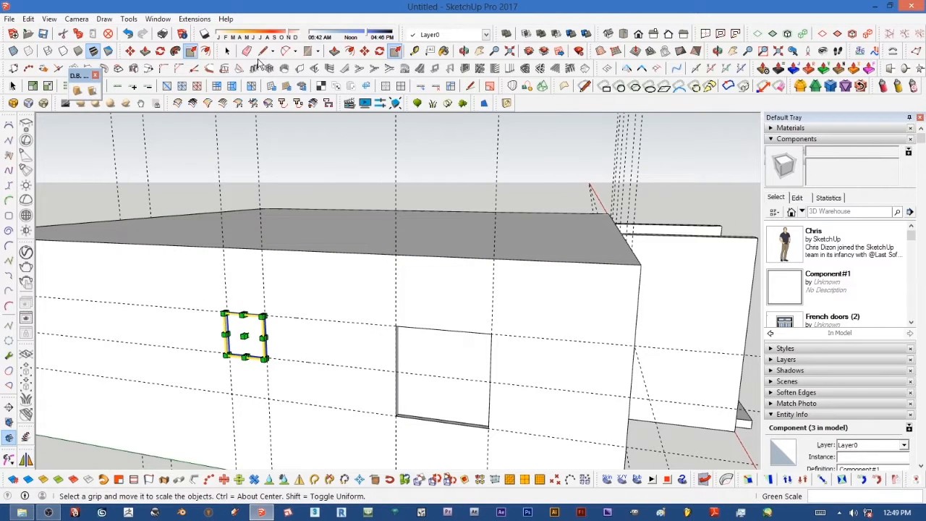
# Step: Erase the guide lines across the side and front walls of the building
pyautogui.click(247, 51)
pyautogui.moveTo(331, 414); pyautogui.dragTo(335, 388)
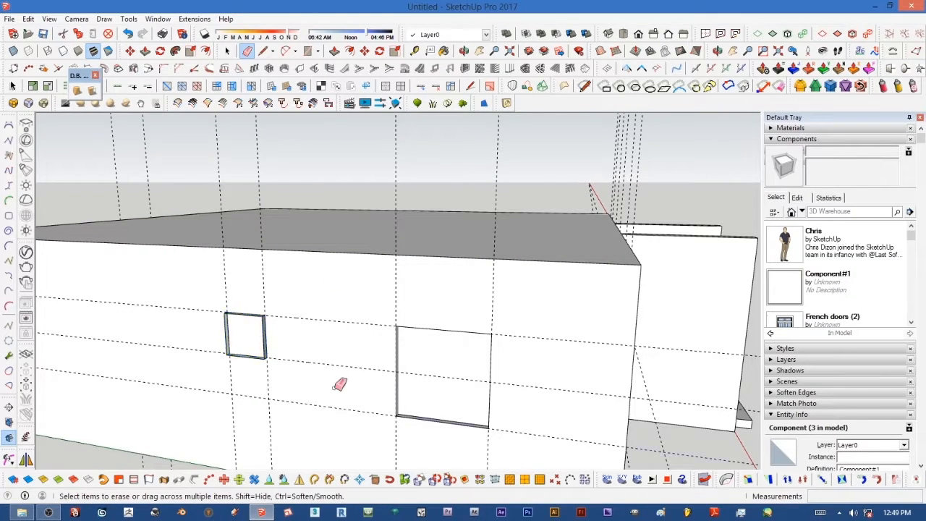
pyautogui.moveTo(331, 325); pyautogui.dragTo(361, 305)
pyautogui.moveTo(278, 275); pyautogui.dragTo(216, 282)
pyautogui.moveTo(508, 297)
pyautogui.mouseDown()
pyautogui.moveTo(472, 285)
pyautogui.moveTo(380, 291)
pyautogui.mouseUp()
pyautogui.scroll(-3, 359, 312)
pyautogui.moveTo(358, 312)
pyautogui.mouseDown(button='middle')
pyautogui.moveTo(442, 366)
pyautogui.moveTo(427, 368)
pyautogui.mouseUp(button='middle')
pyautogui.moveTo(453, 316); pyautogui.dragTo(408, 317)
pyautogui.moveTo(390, 380); pyautogui.dragTo(388, 400)
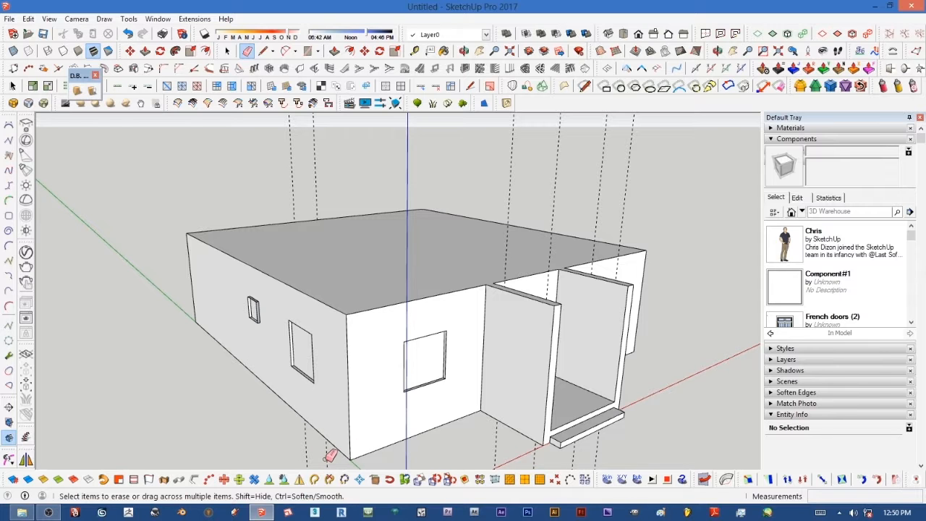
pyautogui.moveTo(567, 399); pyautogui.dragTo(533, 305, button='middle')
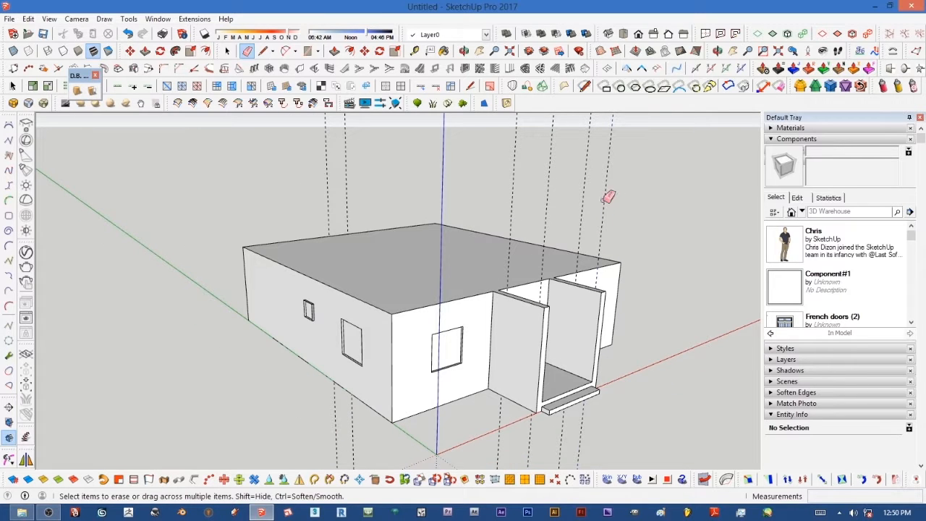
pyautogui.moveTo(562, 198); pyautogui.dragTo(540, 201)
pyautogui.moveTo(498, 189); pyautogui.dragTo(515, 190)
pyautogui.scroll(-3, 579, 170)
pyautogui.moveTo(544, 162); pyautogui.dragTo(511, 217, button='middle')
pyautogui.scroll(3, 499, 217)
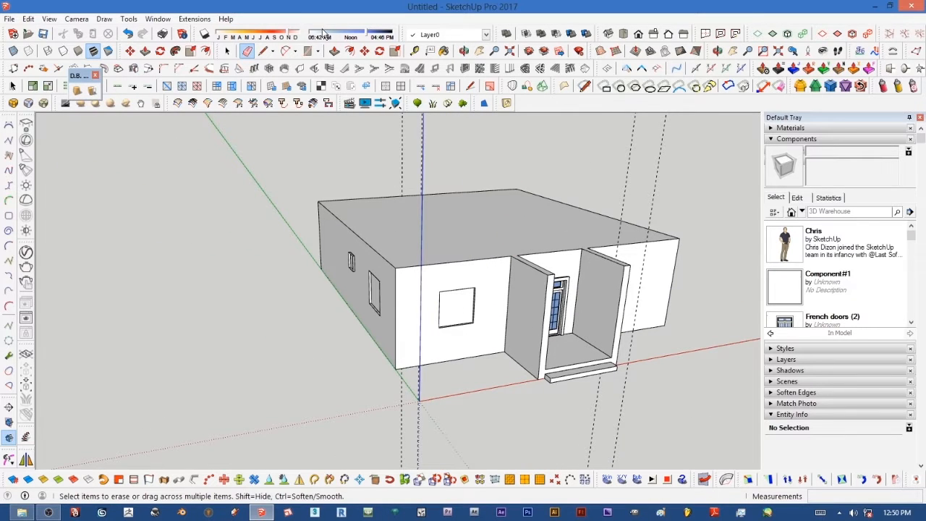
# Step: Move the opening component on the front wall and erase the guide remaining above it
pyautogui.click(228, 50)
pyautogui.click(228, 50)
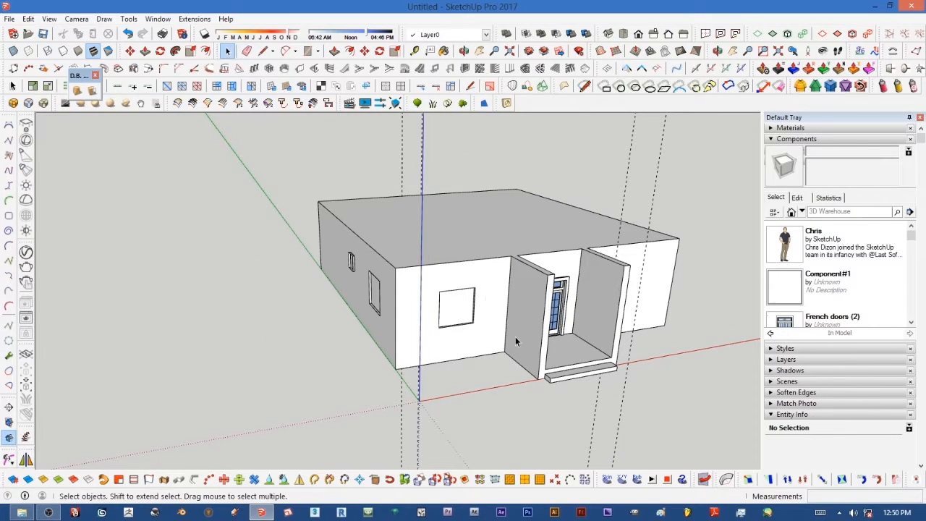
pyautogui.click(446, 306)
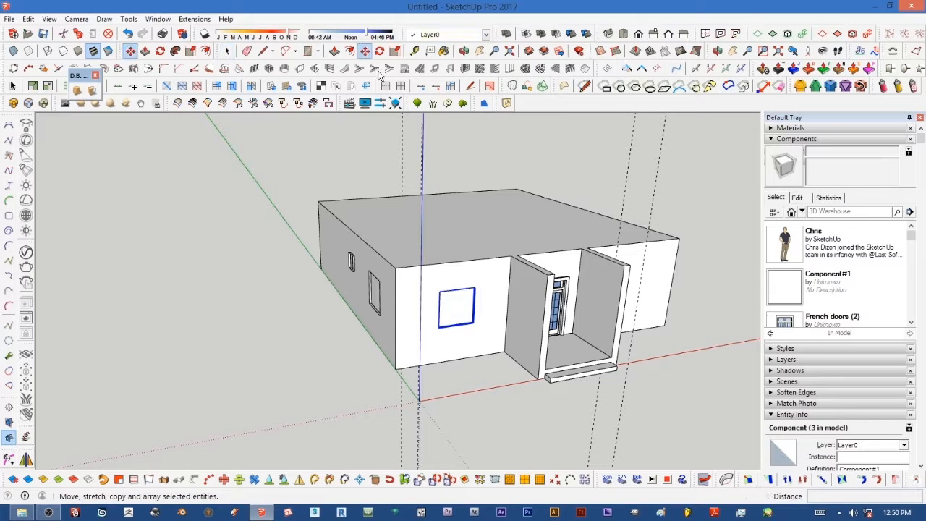
pyautogui.click(365, 52)
pyautogui.click(439, 291)
pyautogui.moveTo(635, 283); pyautogui.dragTo(489, 274, button='middle')
pyautogui.click(620, 275)
pyautogui.moveTo(620, 275); pyautogui.dragTo(466, 306, button='middle')
pyautogui.scroll(3, 456, 318)
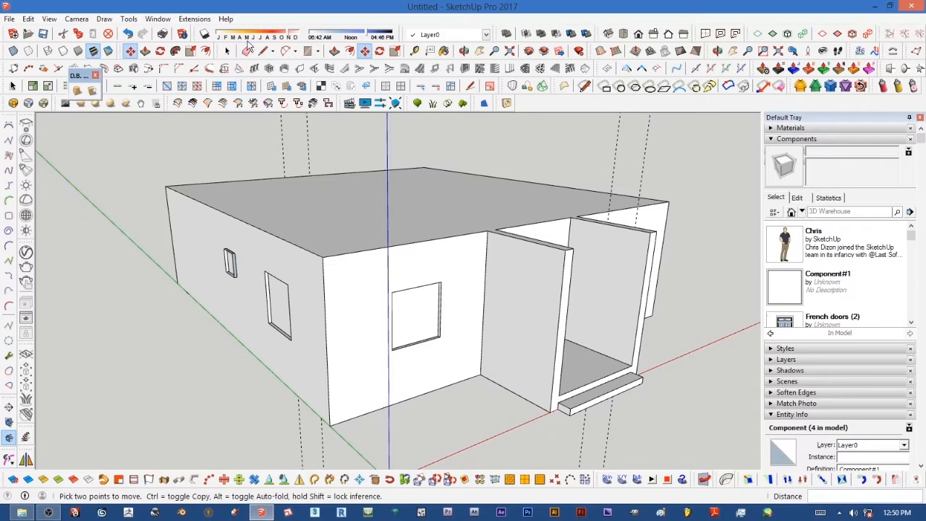
pyautogui.click(247, 50)
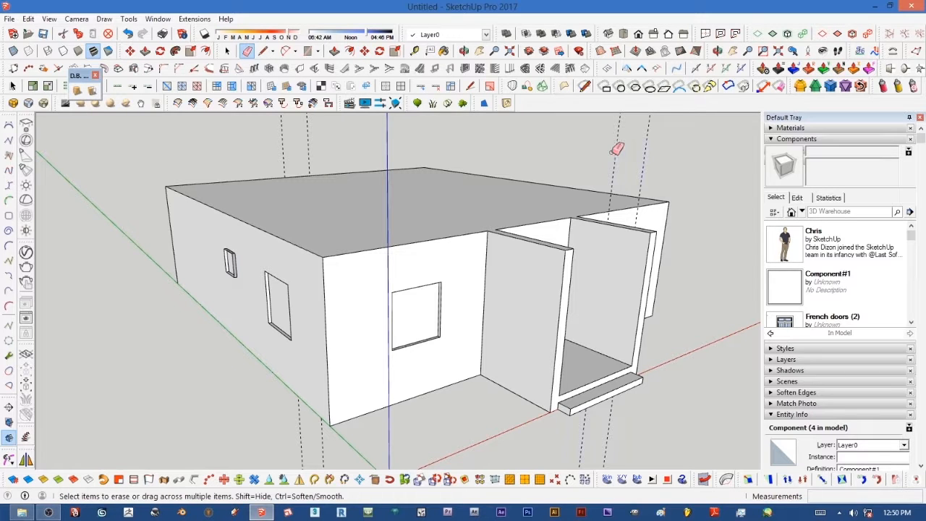
pyautogui.moveTo(482, 282); pyautogui.dragTo(389, 238, button='middle')
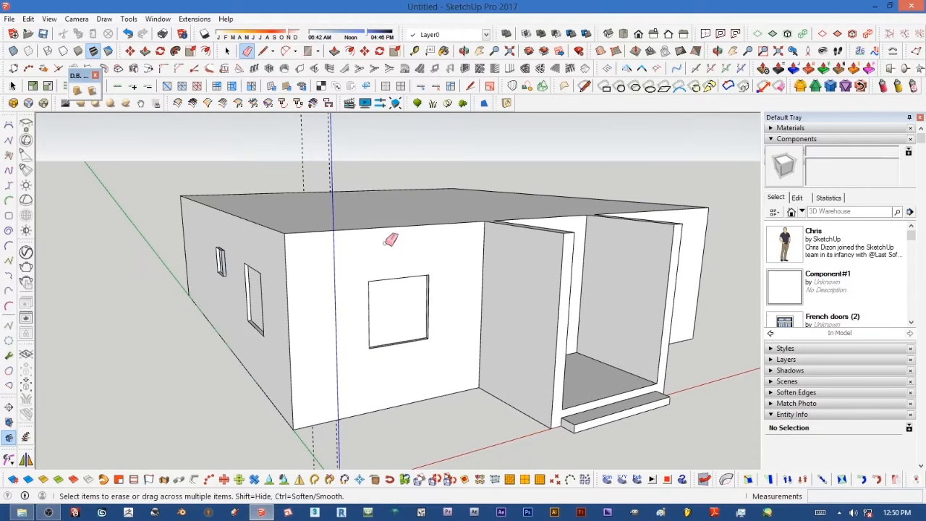
# Step: Open the front wall's opening component for editing
pyautogui.click(227, 51)
pyautogui.doubleClick(391, 308)
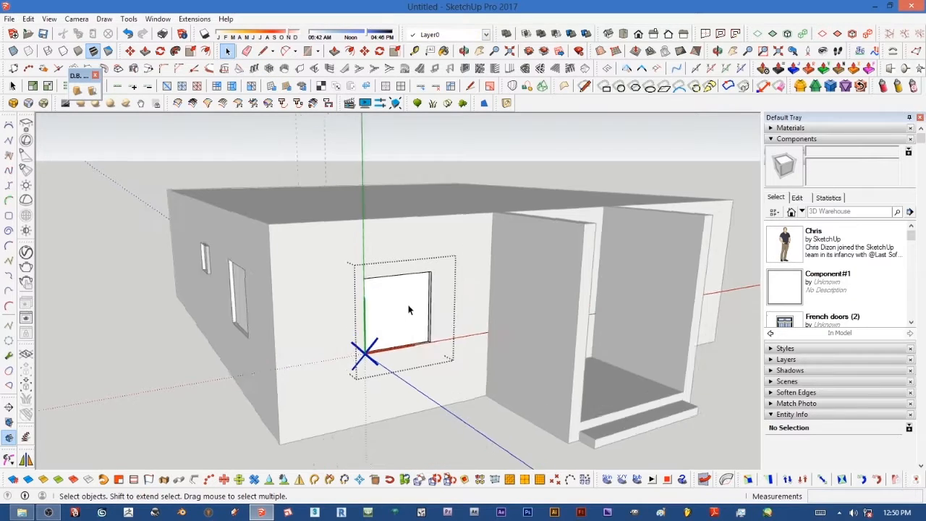
pyautogui.scroll(4, 405, 306)
pyautogui.scroll(-1, 413, 304)
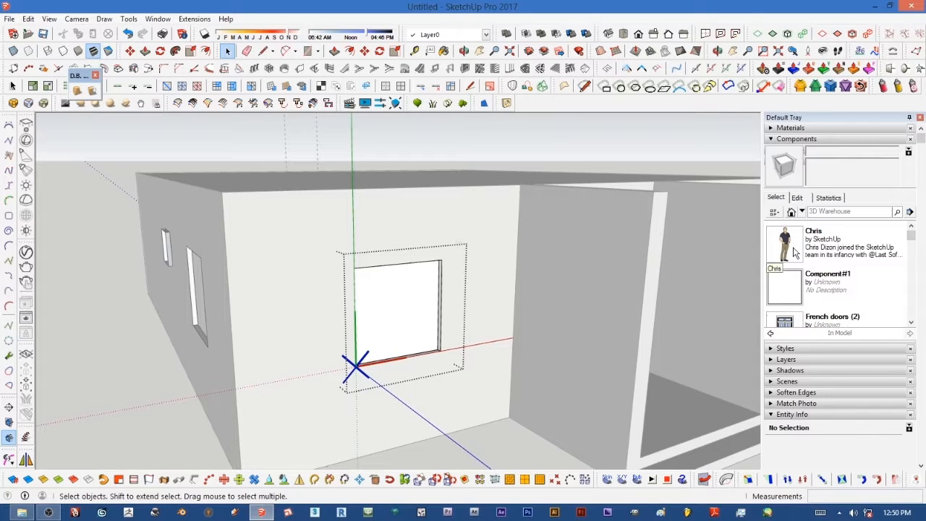
# Step: Browse the component library's my components collection to the Architecture Windows folder
pyautogui.click(802, 212)
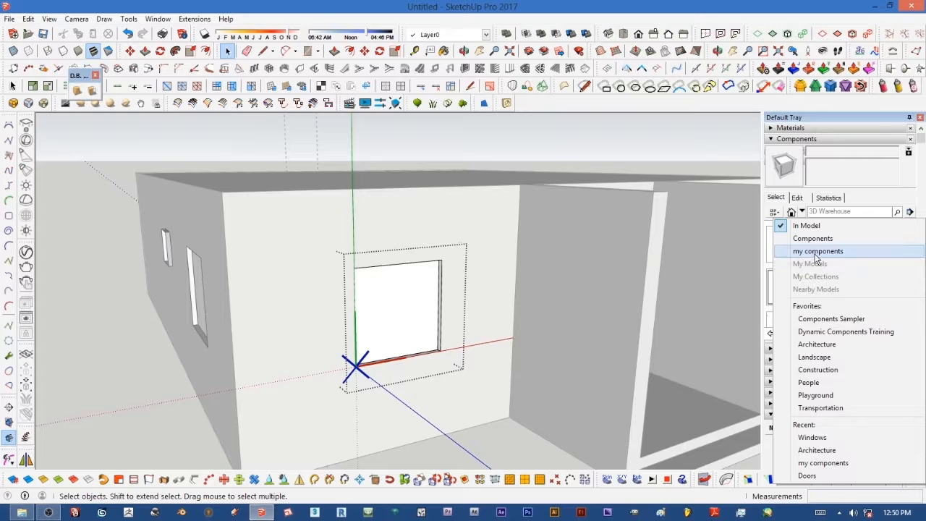
pyautogui.click(815, 251)
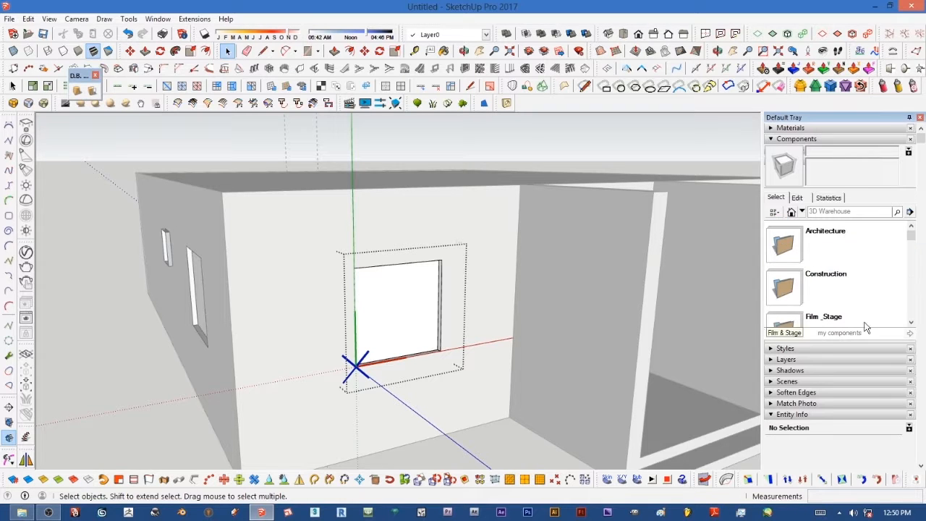
pyautogui.click(786, 255)
pyautogui.moveTo(913, 237); pyautogui.dragTo(881, 328)
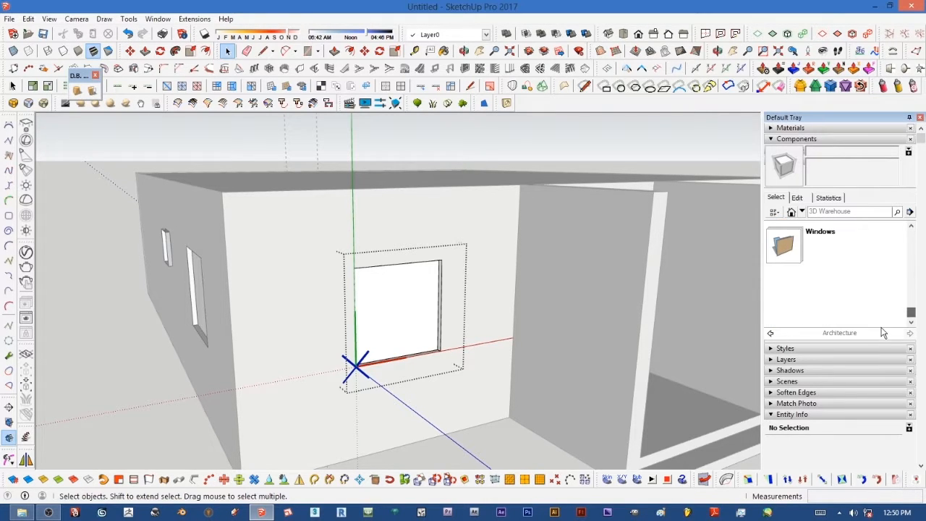
pyautogui.click(794, 248)
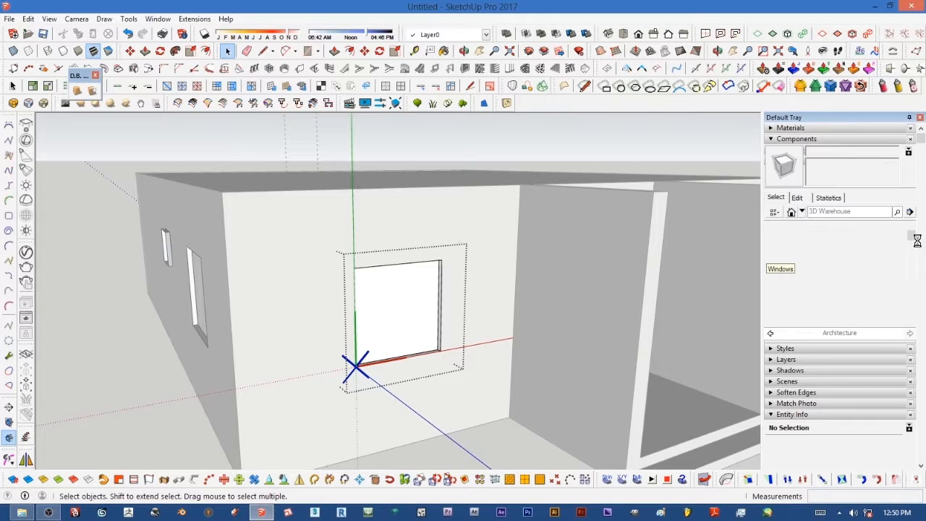
pyautogui.moveTo(915, 243); pyautogui.dragTo(895, 304)
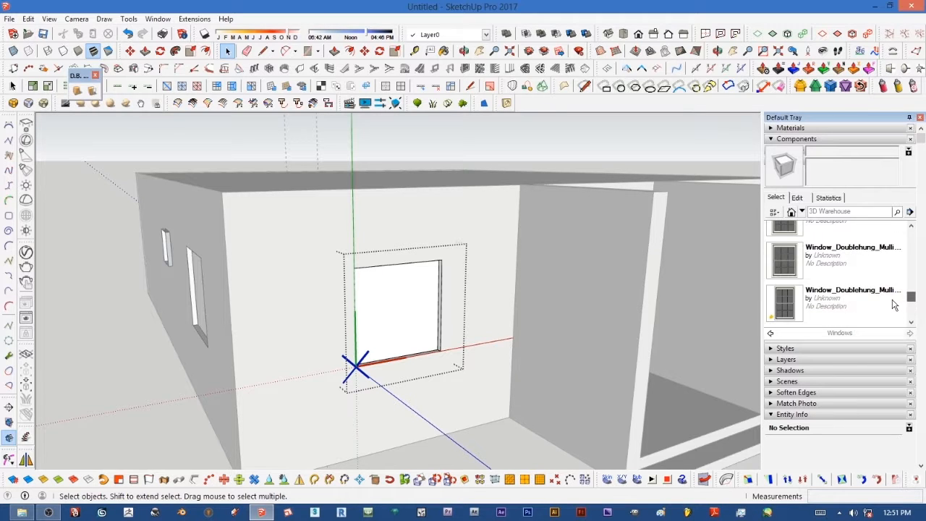
pyautogui.scroll(-4, 896, 305)
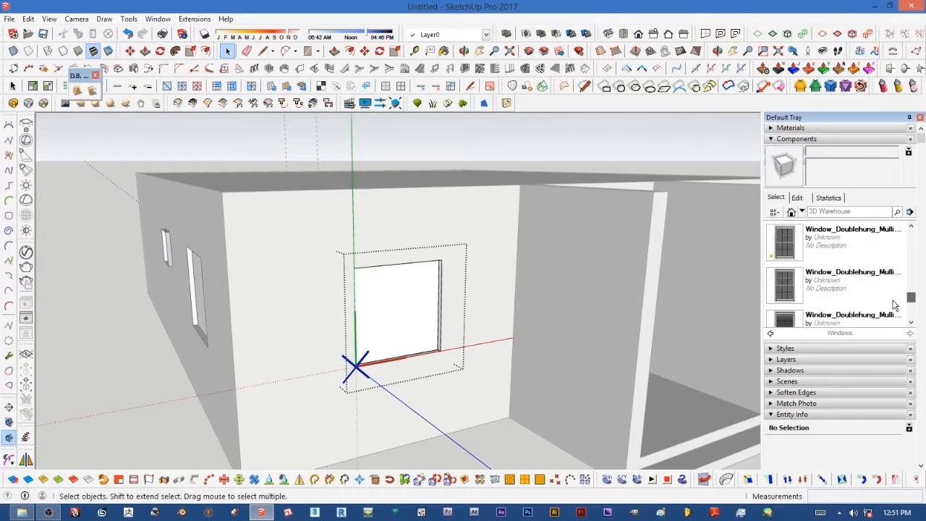
pyautogui.moveTo(378, 306); pyautogui.dragTo(224, 337, button='middle')
pyautogui.scroll(5, 284, 348)
pyautogui.scroll(1, 336, 342)
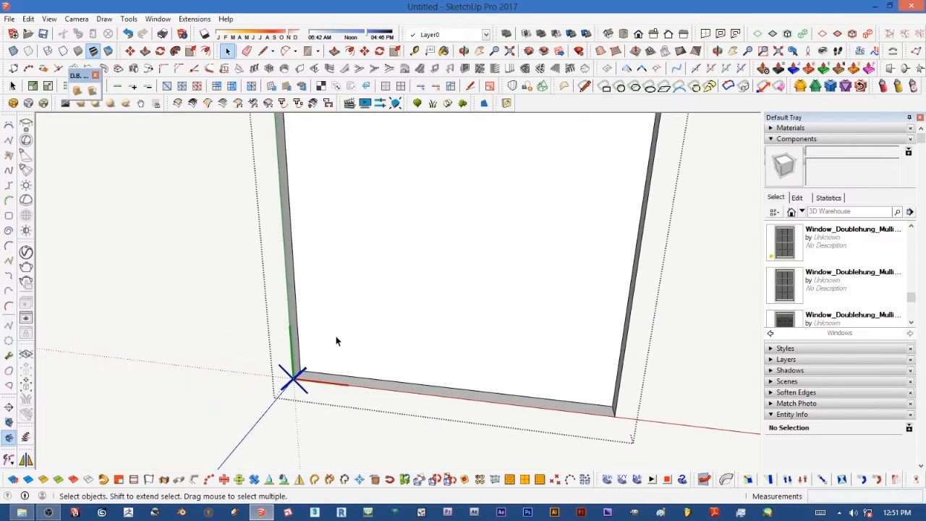
# Step: Try placing a double-hung mullion window at the opening's lower corner, then remove it
pyautogui.click(782, 251)
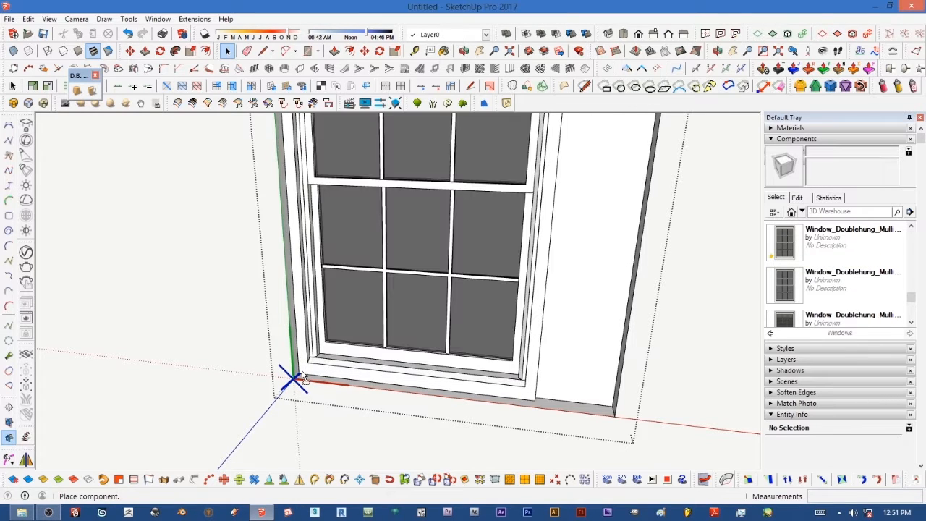
pyautogui.click(302, 377)
pyautogui.moveTo(434, 329); pyautogui.dragTo(368, 384, button='middle')
pyautogui.scroll(-1, 395, 370)
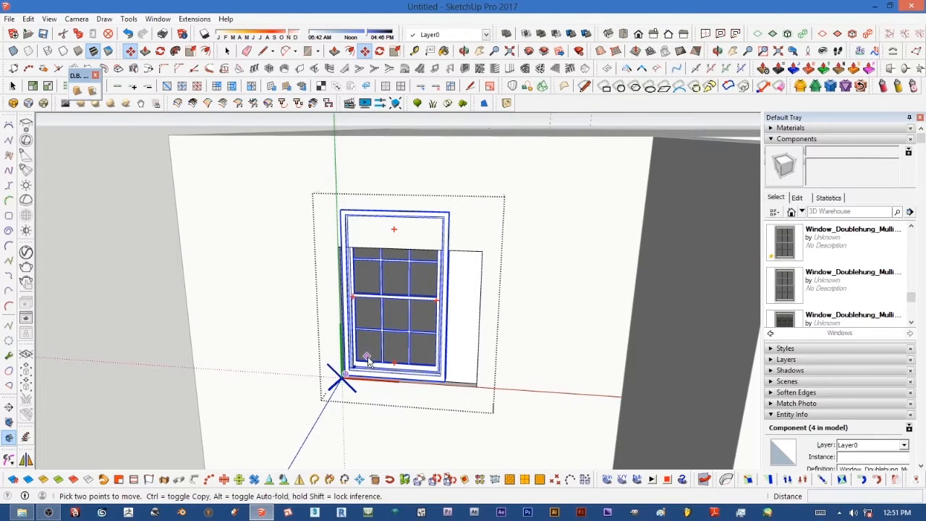
pyautogui.rightClick(368, 362)
pyautogui.click(389, 30)
# Step: Try placing another double-hung mullion window at the opening's lower corner, then remove it
pyautogui.moveTo(541, 309); pyautogui.dragTo(357, 368, button='middle')
pyautogui.scroll(5, 294, 378)
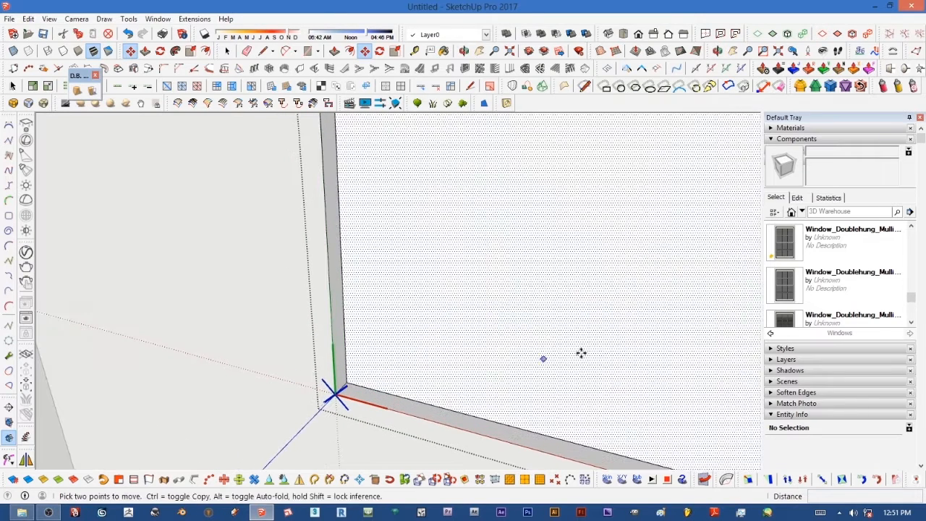
pyautogui.click(784, 288)
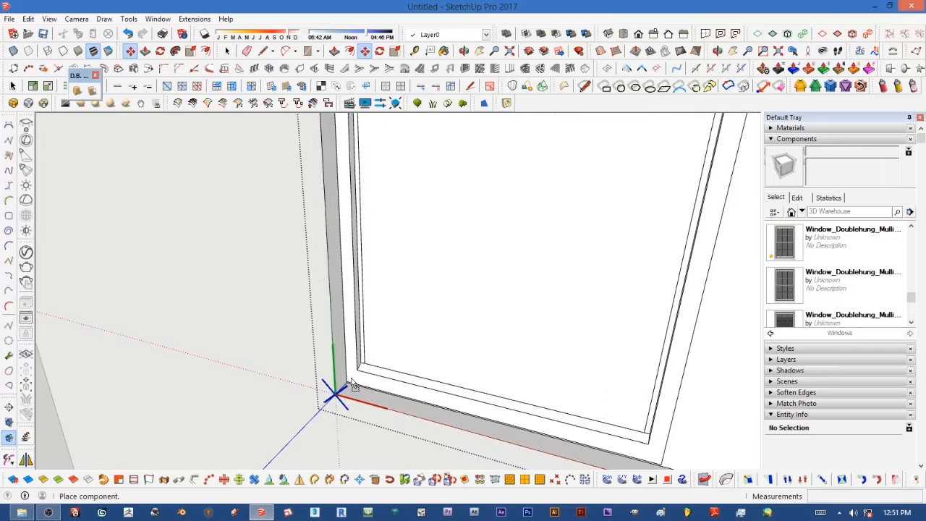
pyautogui.click(346, 386)
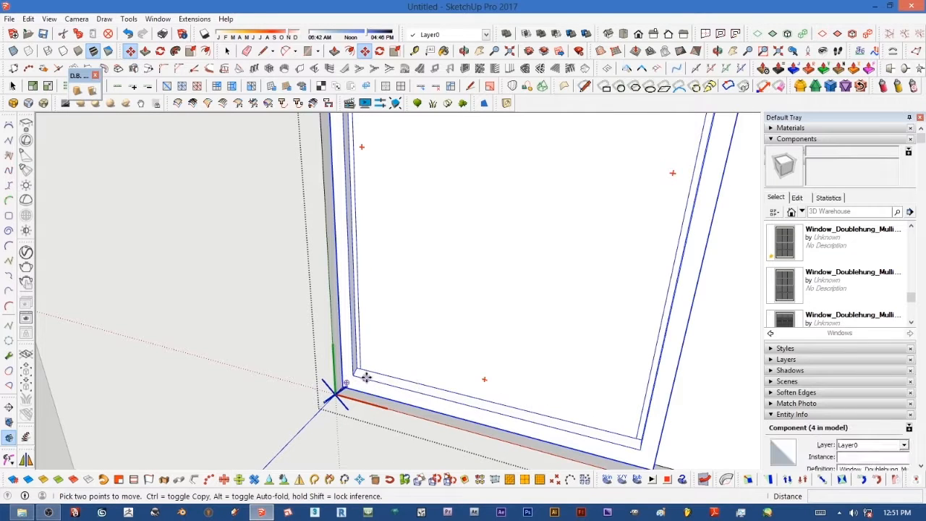
pyautogui.rightClick(367, 378)
pyautogui.click(396, 30)
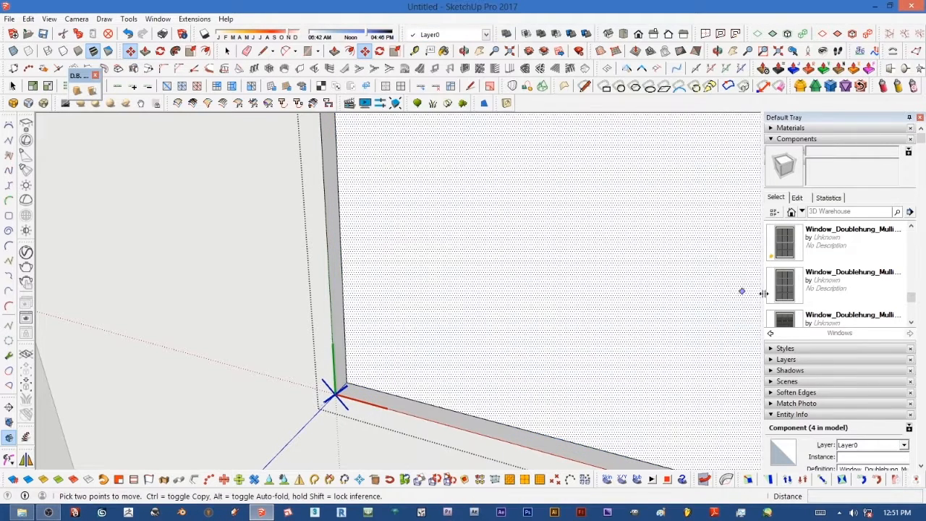
# Step: Pick the Window_Doublehung_Mullions_35x63 component to place in the opening
pyautogui.click(911, 322)
pyautogui.click(912, 322)
pyautogui.click(912, 322)
pyautogui.click(912, 322)
pyautogui.click(912, 322)
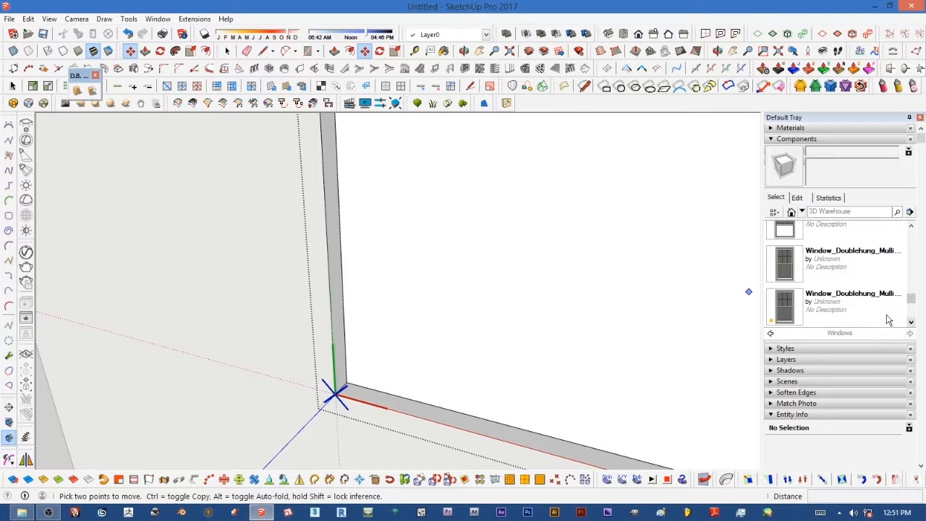
pyautogui.click(784, 272)
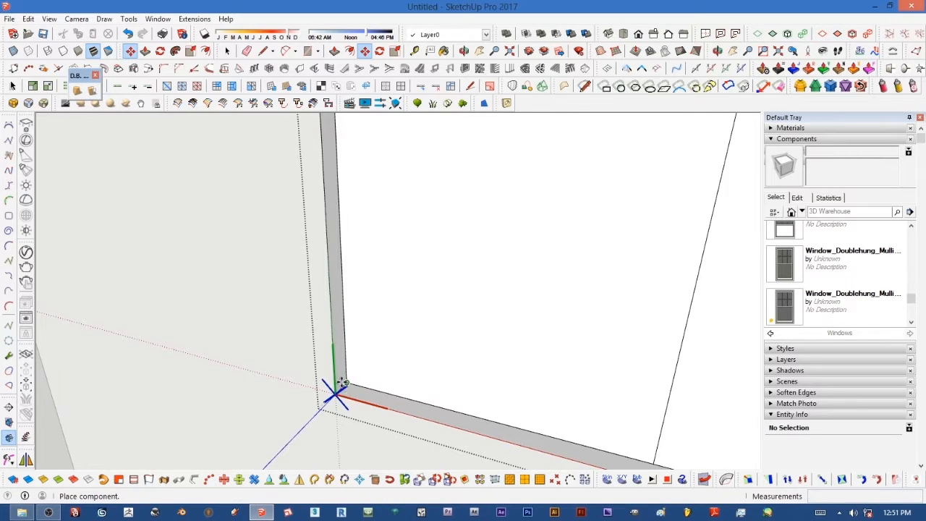
# Step: Erase the double-hung mullion window component from the window opening
pyautogui.rightClick(387, 383)
pyautogui.click(427, 359)
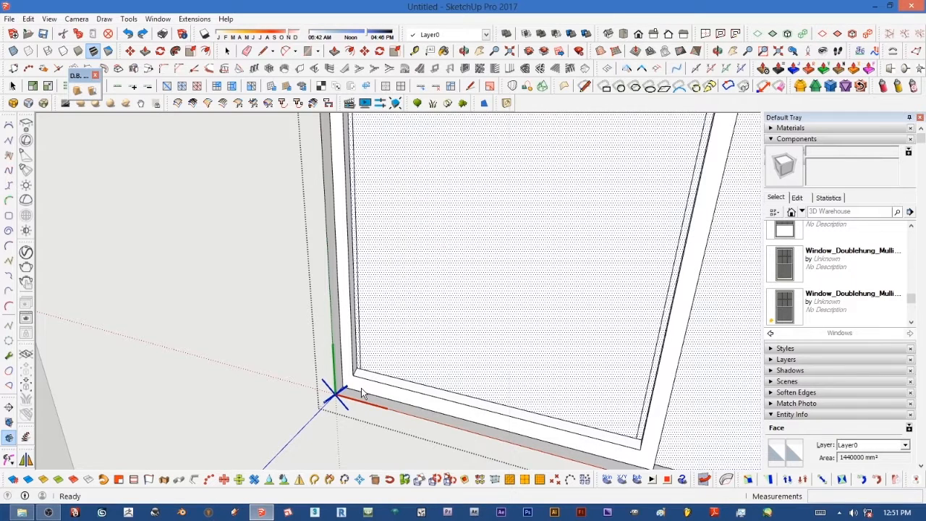
pyautogui.rightClick(363, 393)
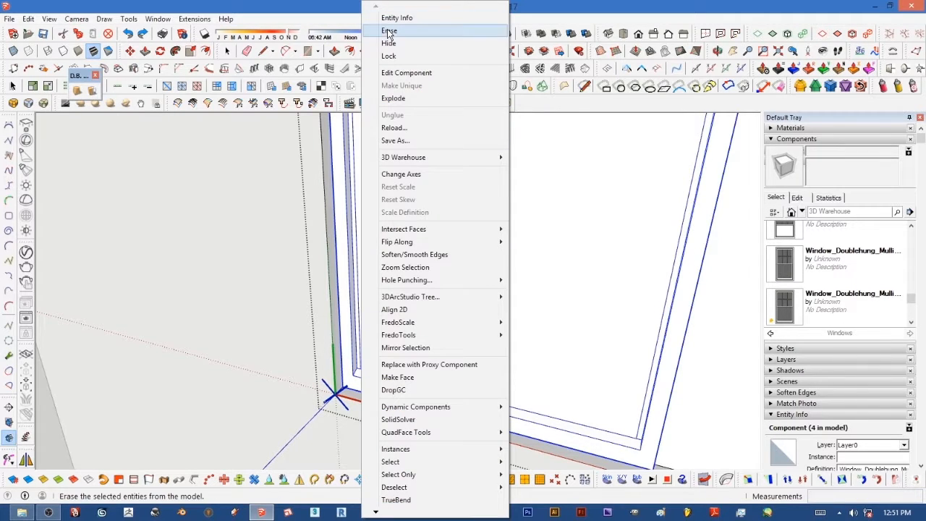
pyautogui.click(389, 31)
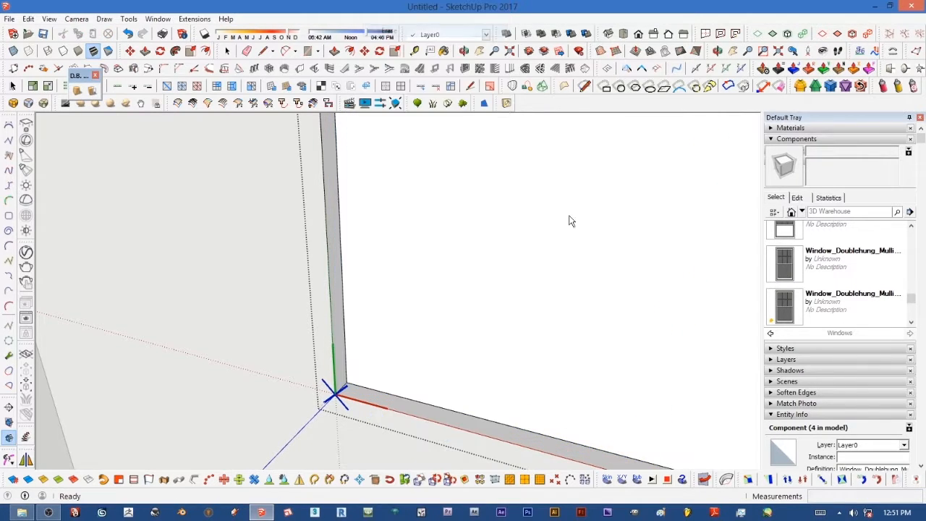
# Step: Try placing the Window_Doublehung_Double_67x64 window at the opening's lower corner, then erase it
pyautogui.click(913, 228)
pyautogui.click(912, 229)
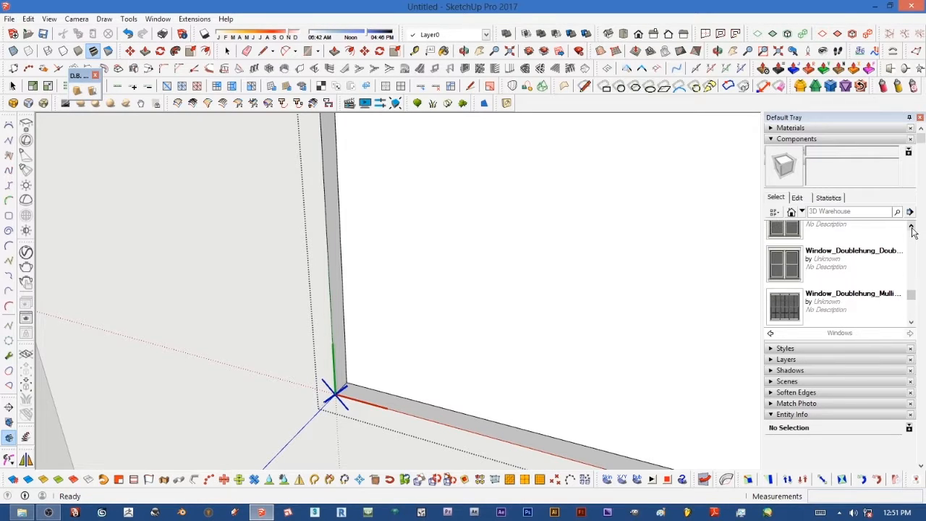
pyautogui.click(913, 229)
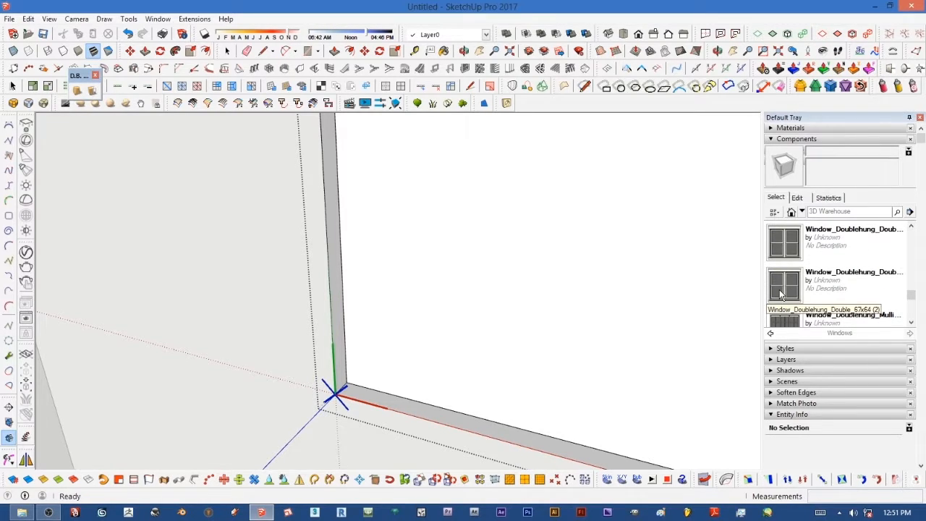
pyautogui.click(781, 293)
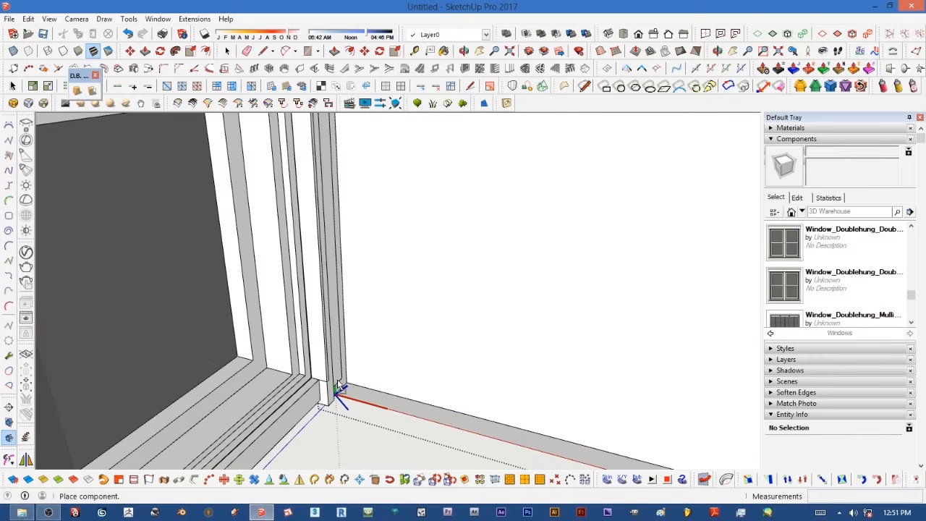
pyautogui.click(338, 387)
pyautogui.rightClick(364, 362)
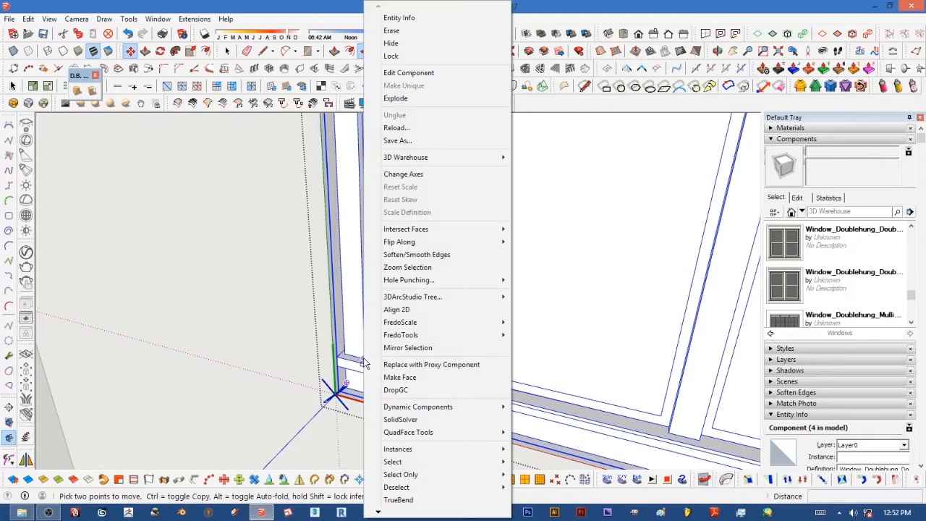
pyautogui.click(404, 31)
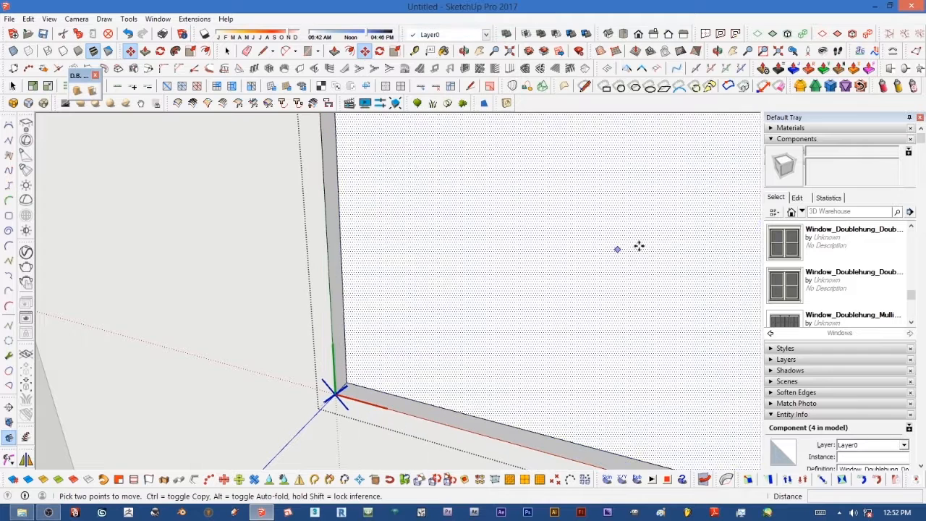
# Step: Browse down to the casement wood windows, try placing one at the opening's lower corner, then erase it
pyautogui.click(912, 227)
pyautogui.click(911, 227)
pyautogui.click(912, 226)
pyautogui.click(912, 226)
pyautogui.click(911, 226)
pyautogui.click(912, 226)
pyautogui.click(911, 226)
pyautogui.click(911, 227)
pyautogui.click(911, 227)
pyautogui.click(911, 226)
pyautogui.click(911, 226)
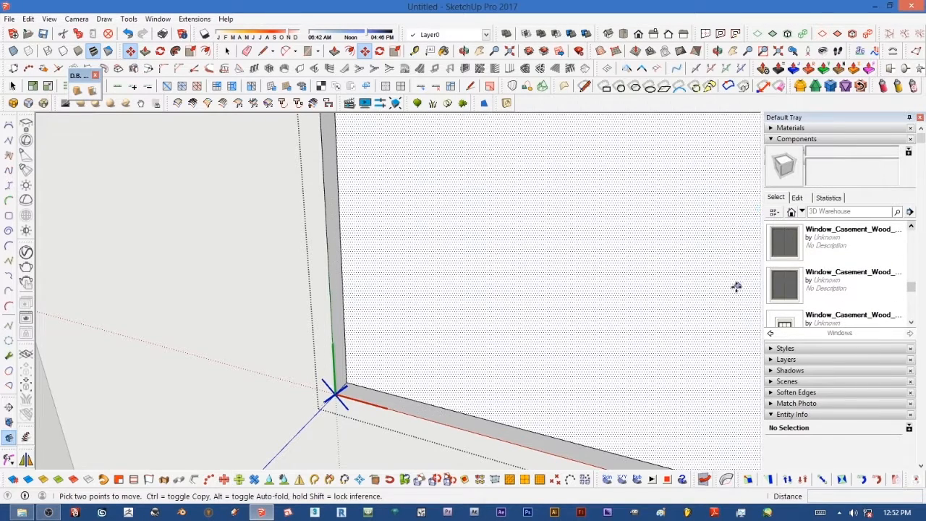
pyautogui.click(785, 284)
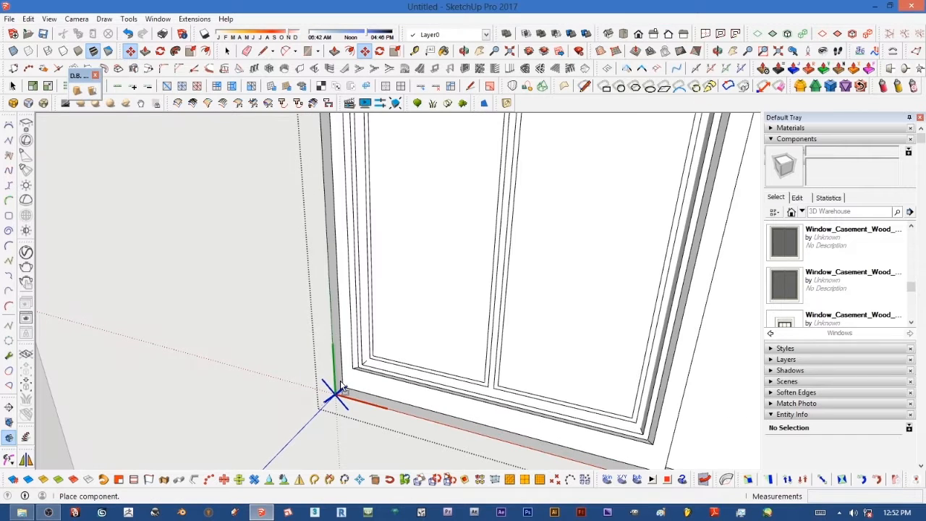
pyautogui.click(344, 389)
pyautogui.rightClick(349, 380)
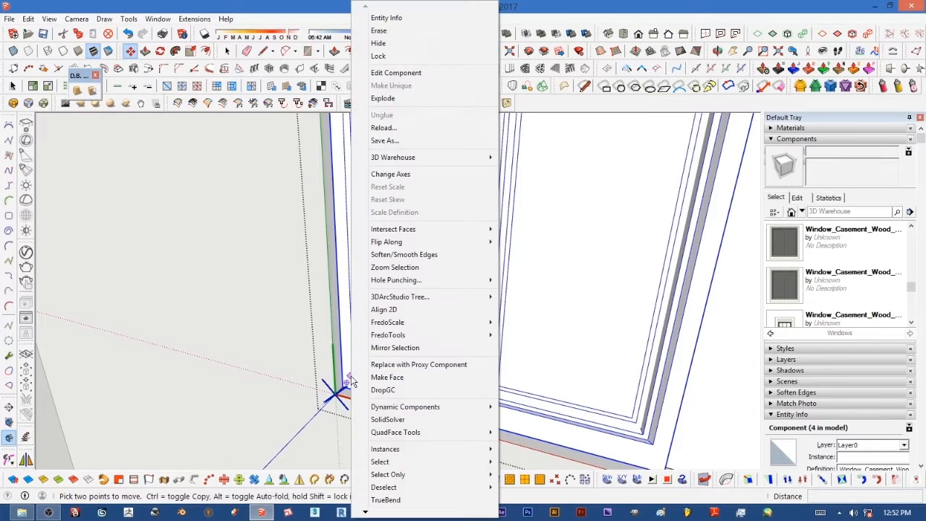
pyautogui.click(381, 32)
# Step: Try placing a casement wood window again at the opening's lower corner, then erase it
pyautogui.click(784, 285)
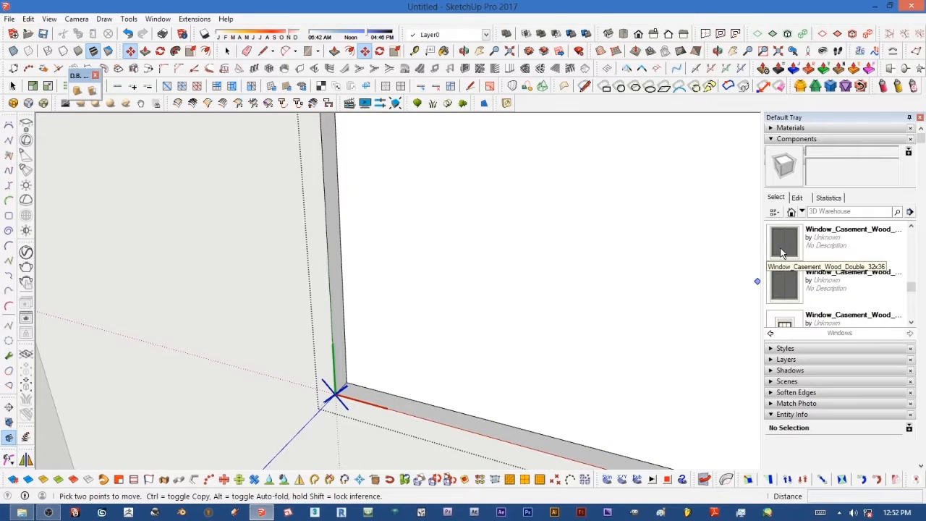
pyautogui.click(345, 383)
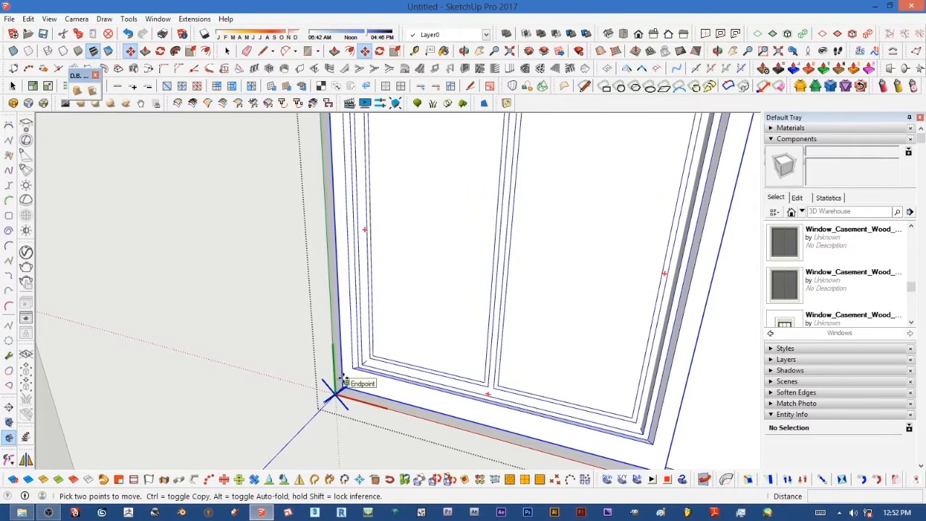
pyautogui.rightClick(465, 397)
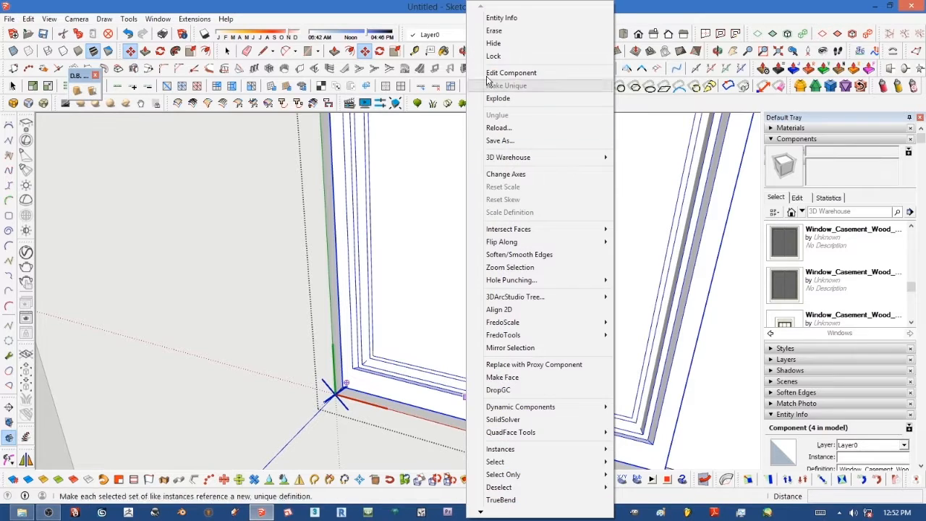
pyautogui.click(498, 32)
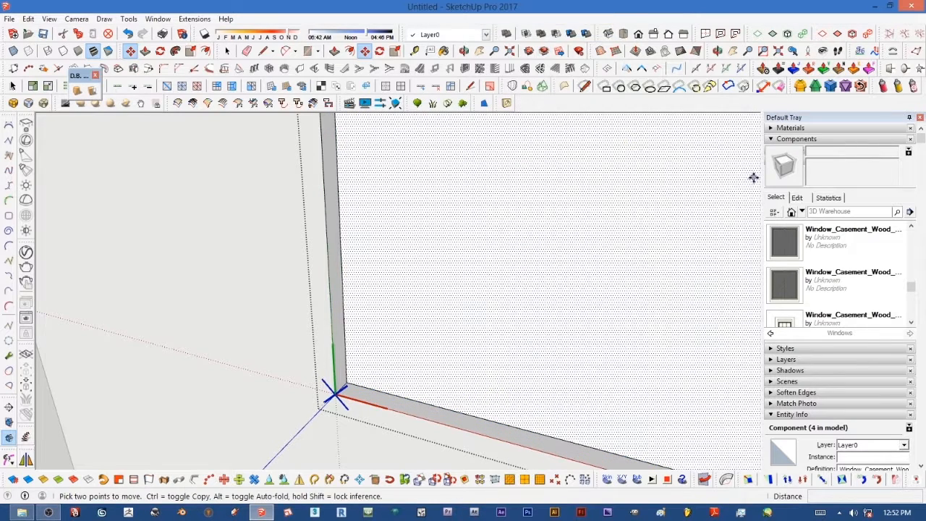
# Step: Place a Window_Casement_Wood window at the opening's lower corner
pyautogui.click(854, 268)
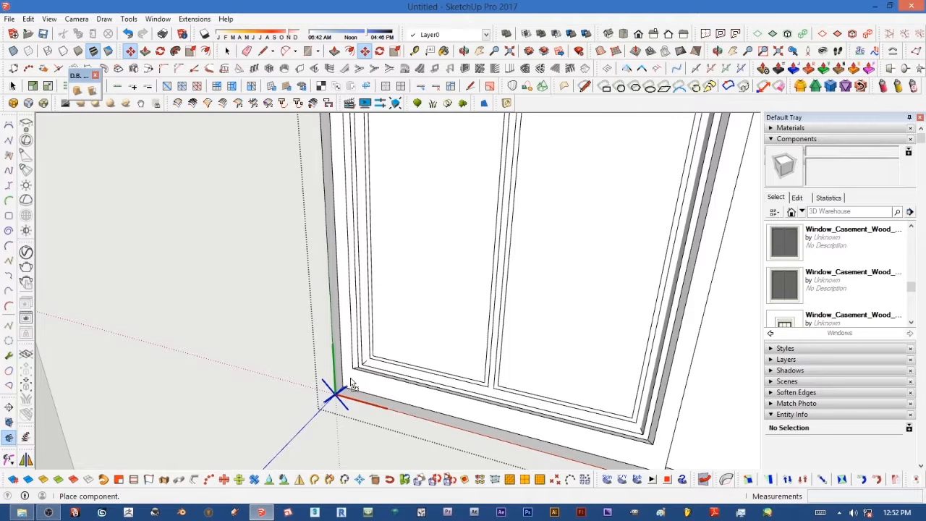
pyautogui.click(350, 379)
# Step: Erase the face covering the window opening behind the casement window
pyautogui.scroll(-4, 402, 347)
pyautogui.moveTo(403, 348); pyautogui.dragTo(468, 329, button='middle')
pyautogui.press('m')
pyautogui.rightClick(465, 331)
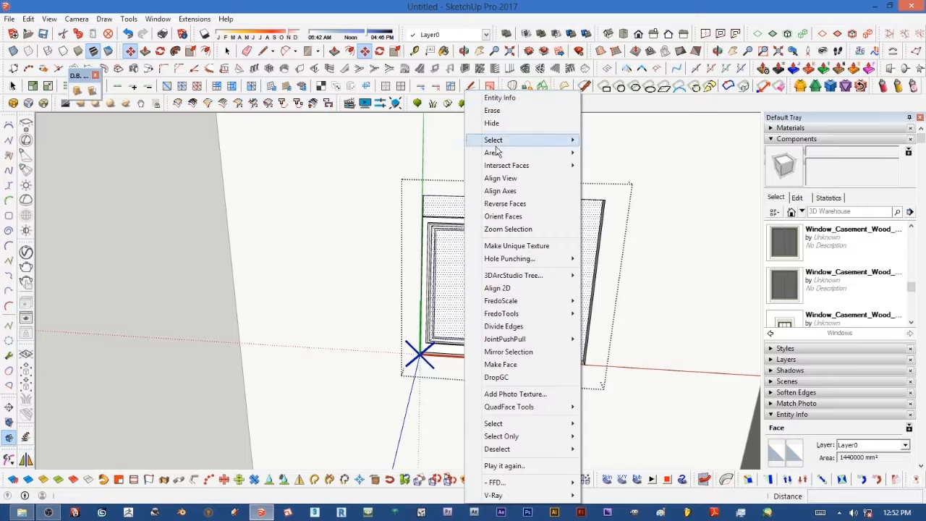
pyautogui.rightClick(457, 215)
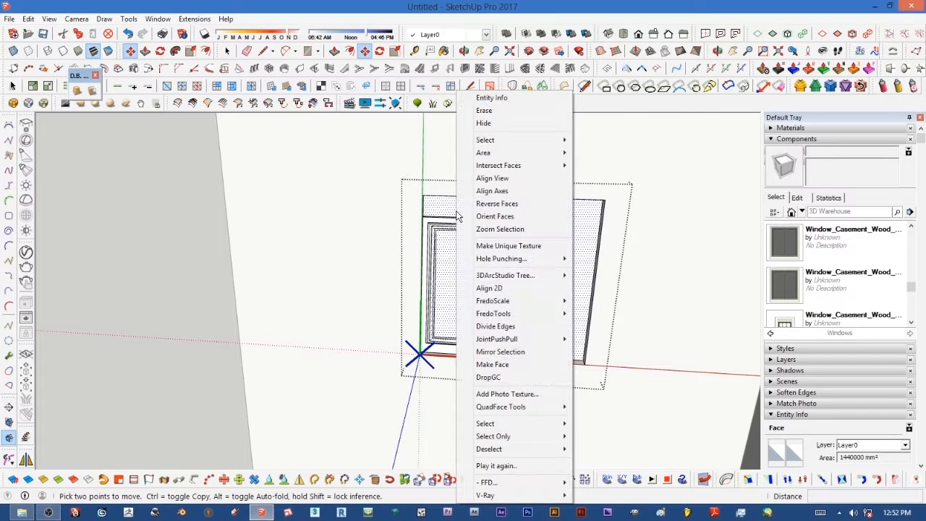
pyautogui.click(481, 111)
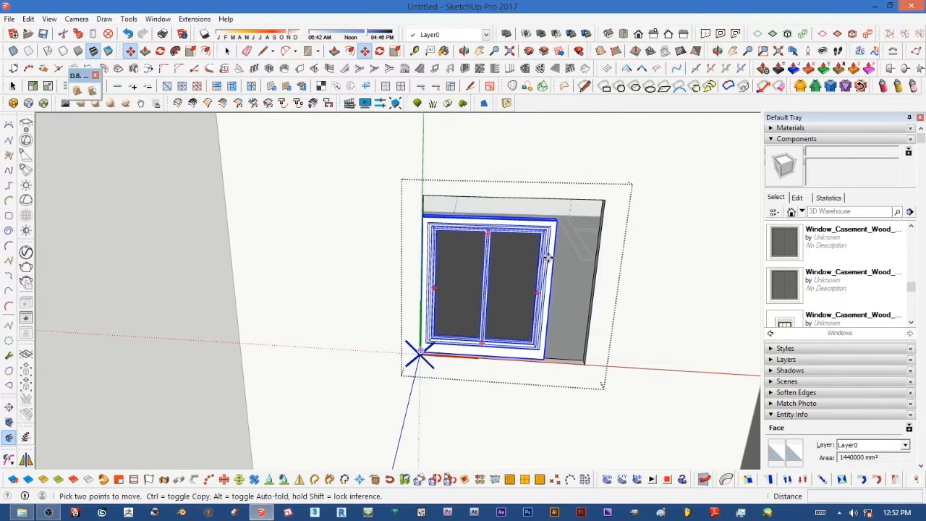
# Step: Scale the casement window vertically by about 1.15 to reach the opening's top edge
pyautogui.scroll(3, 548, 257)
pyautogui.moveTo(547, 244); pyautogui.dragTo(517, 223, button='middle')
pyautogui.moveTo(403, 143); pyautogui.dragTo(439, 118, button='middle')
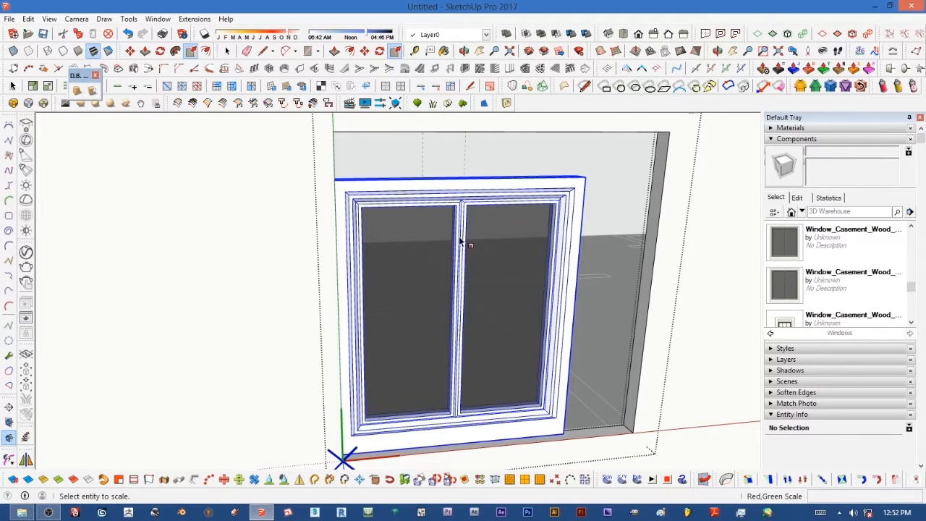
pyautogui.click(442, 201)
pyautogui.moveTo(442, 201); pyautogui.dragTo(463, 195, button='middle')
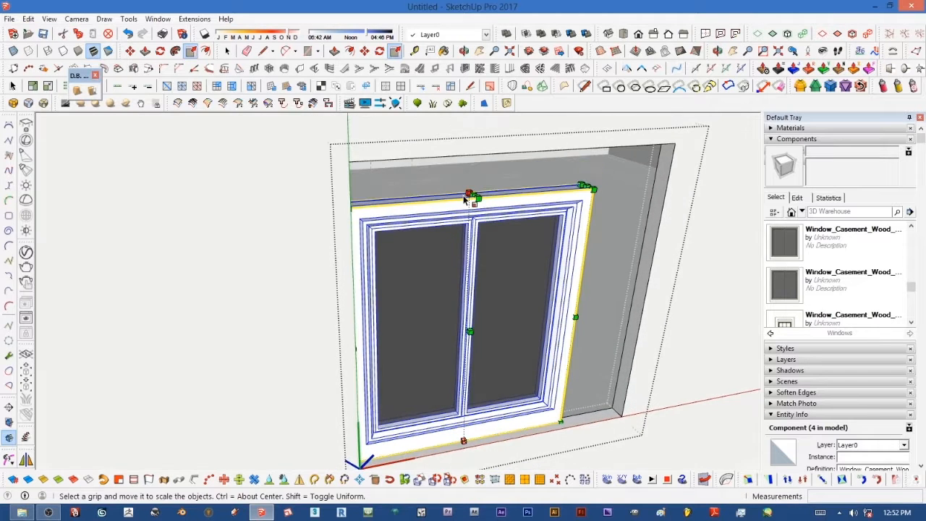
pyautogui.scroll(5, 467, 192)
pyautogui.scroll(-2, 471, 190)
pyautogui.scroll(-3, 481, 200)
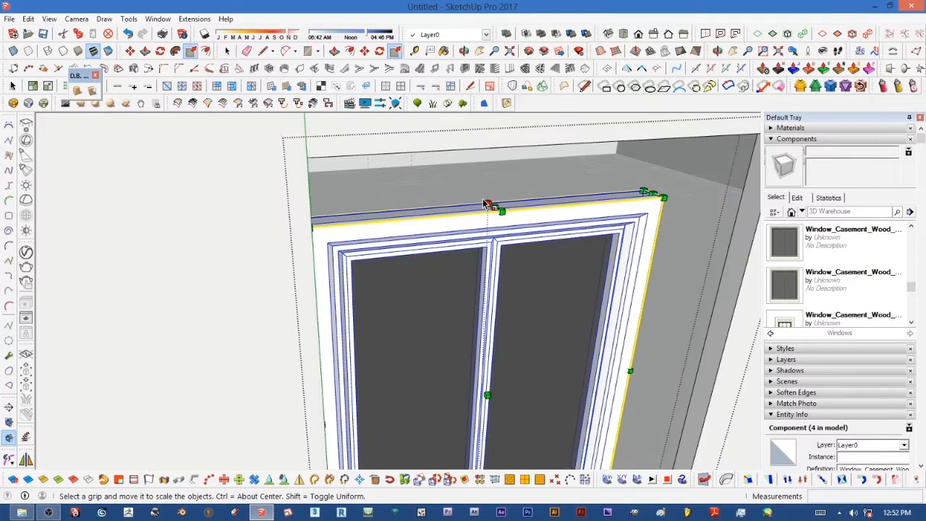
pyautogui.moveTo(499, 212); pyautogui.dragTo(307, 157)
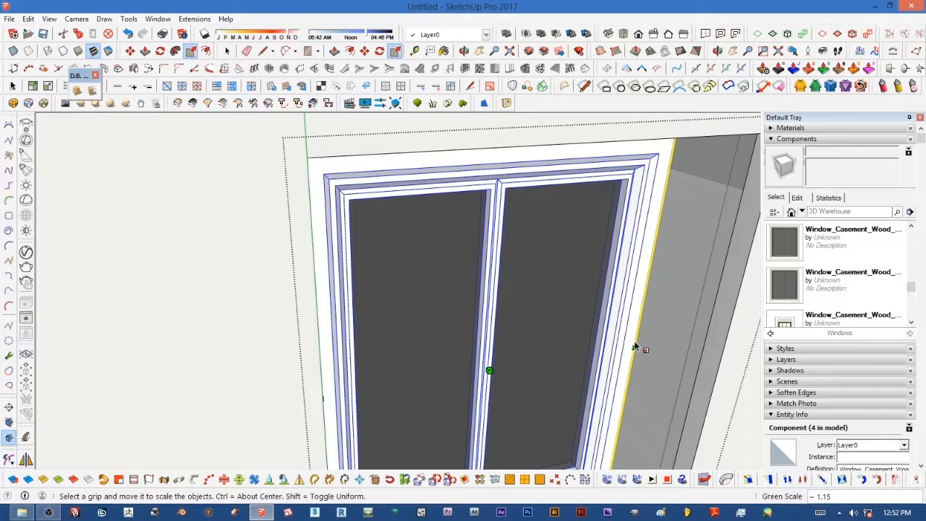
# Step: Scale the casement window horizontally to fill the opening's width
pyautogui.moveTo(637, 348); pyautogui.dragTo(453, 268, button='middle')
pyautogui.scroll(-6, 452, 267)
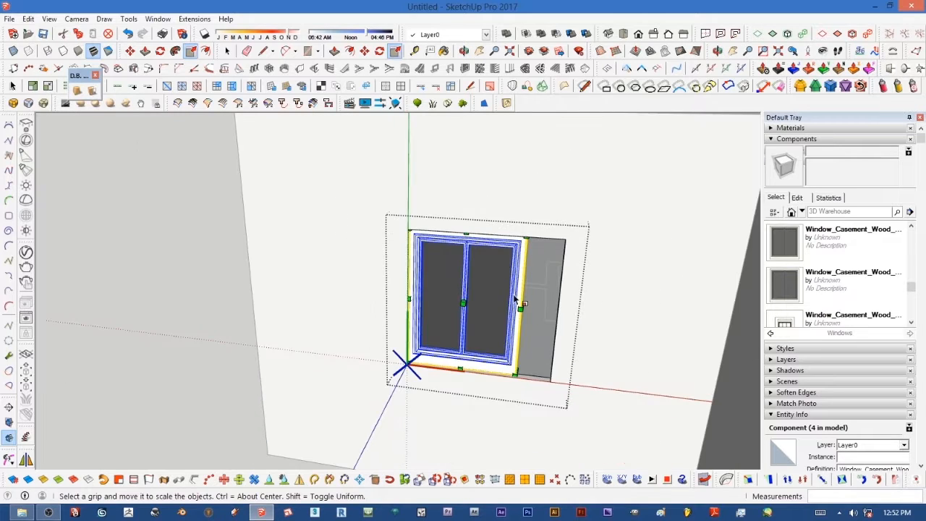
pyautogui.scroll(2, 606, 333)
pyautogui.scroll(1, 607, 333)
pyautogui.scroll(5, 480, 297)
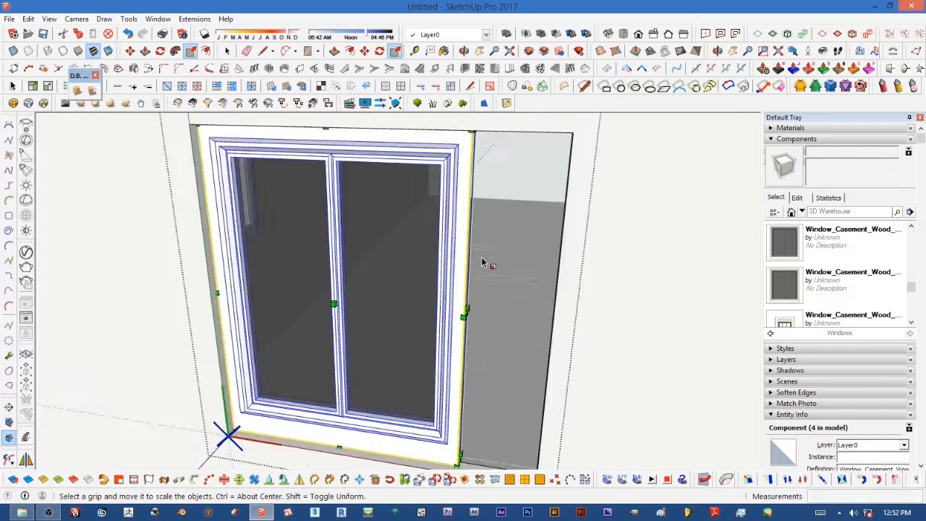
pyautogui.moveTo(453, 356); pyautogui.dragTo(642, 270)
pyautogui.scroll(-8, 642, 270)
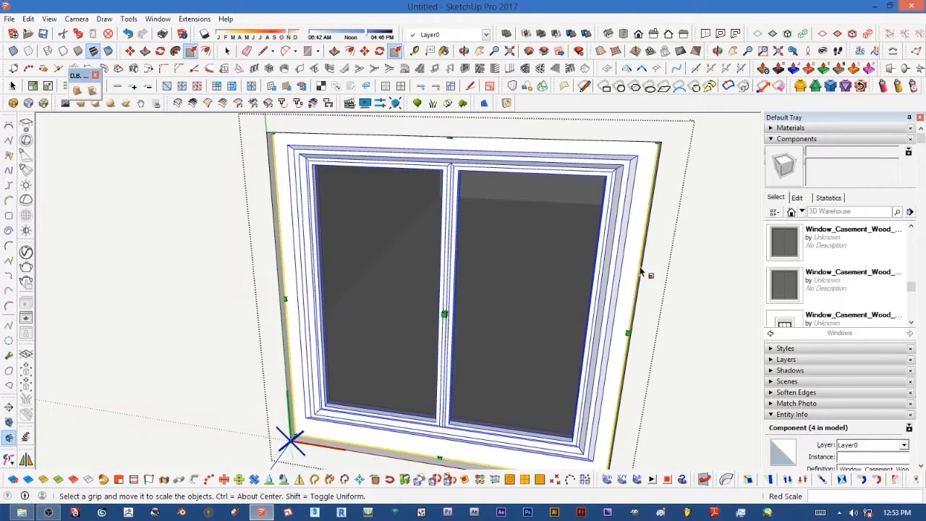
pyautogui.moveTo(475, 254); pyautogui.dragTo(736, 267, button='middle')
pyautogui.scroll(-3, 340, 240)
pyautogui.moveTo(440, 229); pyautogui.dragTo(571, 234, button='middle')
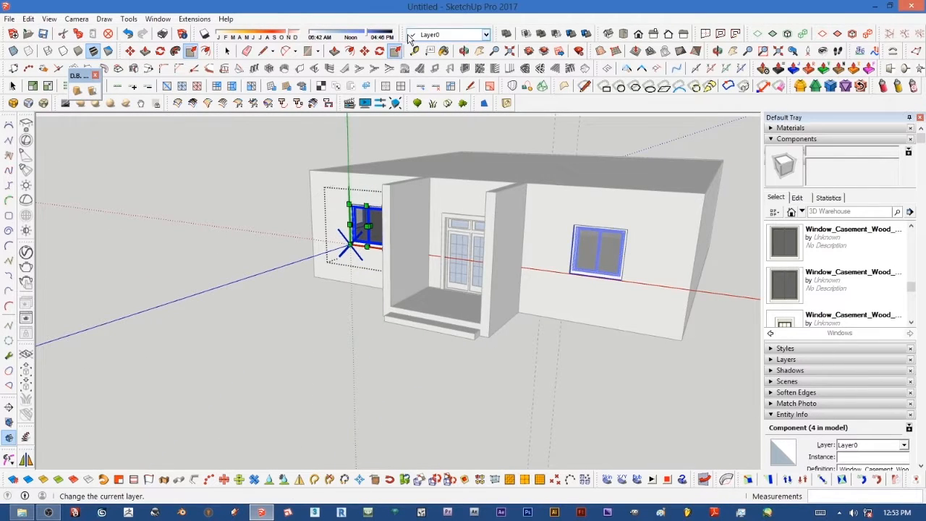
# Step: Orbit around the building to inspect the placed windows and the entrance door
pyautogui.click(228, 51)
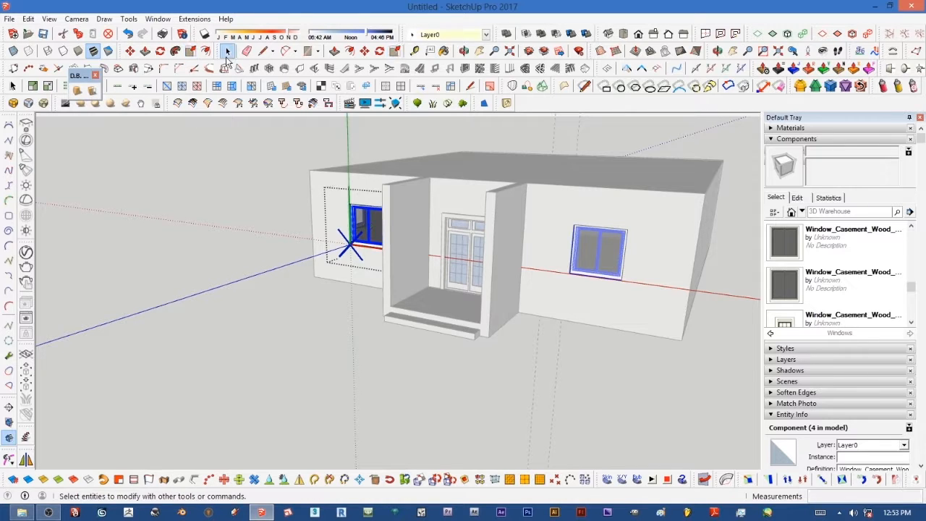
pyautogui.click(194, 181)
pyautogui.moveTo(378, 223); pyautogui.dragTo(547, 218, button='middle')
pyautogui.moveTo(243, 201); pyautogui.dragTo(469, 228, button='middle')
pyautogui.scroll(10, 205, 250)
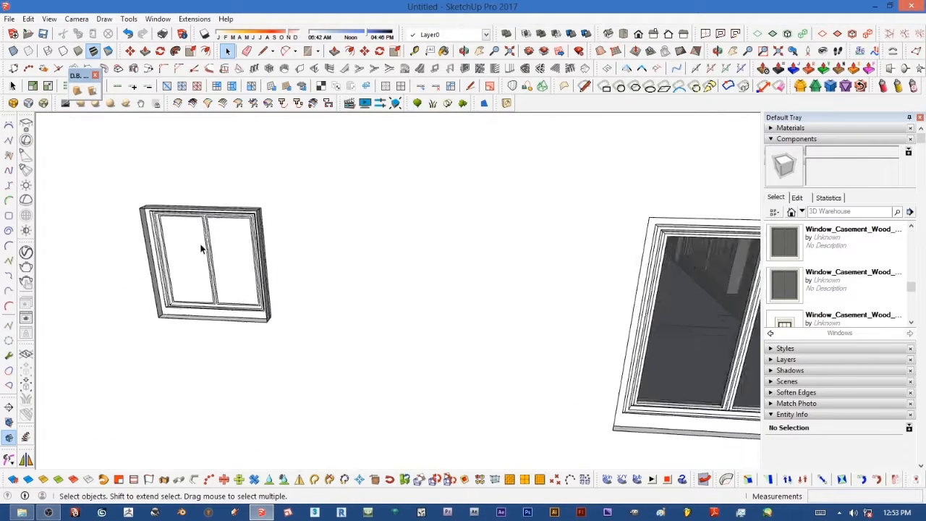
pyautogui.scroll(-5, 210, 272)
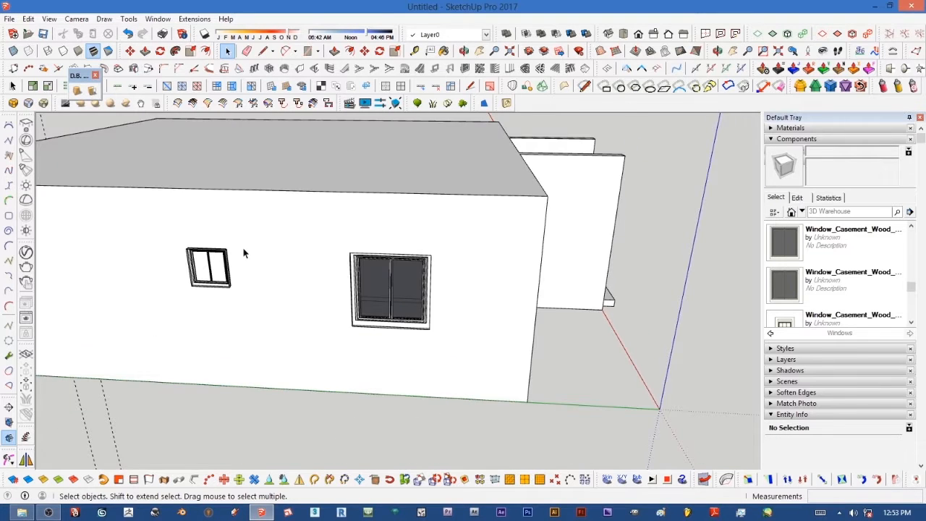
pyautogui.scroll(-5, 244, 252)
pyautogui.moveTo(244, 253)
pyautogui.mouseDown(button='middle')
pyautogui.moveTo(186, 271)
pyautogui.moveTo(306, 251)
pyautogui.moveTo(631, 234)
pyautogui.moveTo(548, 259)
pyautogui.mouseUp(button='middle')
pyautogui.scroll(3, 502, 279)
pyautogui.moveTo(502, 279)
pyautogui.mouseDown(button='middle')
pyautogui.moveTo(606, 217)
pyautogui.moveTo(593, 226)
pyautogui.moveTo(614, 304)
pyautogui.moveTo(450, 250)
pyautogui.mouseUp(button='middle')
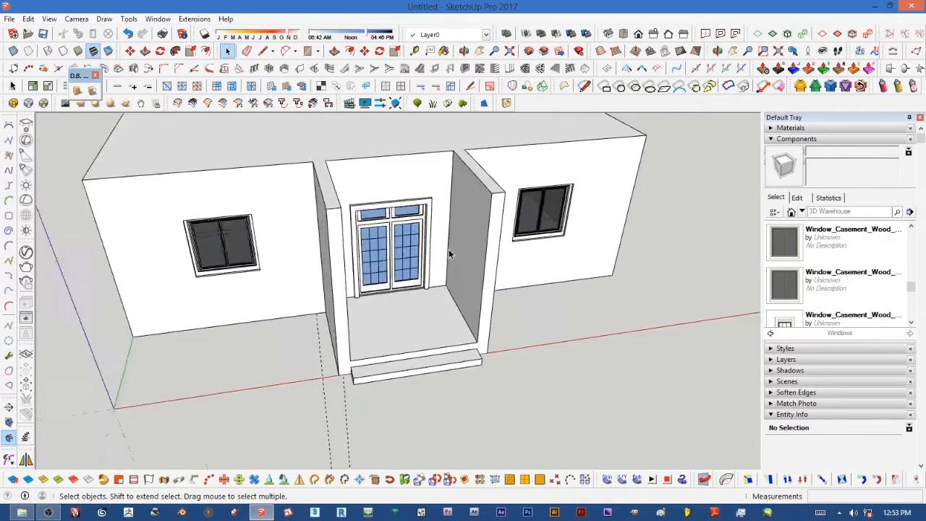
pyautogui.scroll(-4, 476, 249)
pyautogui.scroll(2, 335, 210)
pyautogui.moveTo(334, 210)
pyautogui.mouseDown(button='middle')
pyautogui.moveTo(402, 218)
pyautogui.moveTo(572, 207)
pyautogui.mouseUp(button='middle')
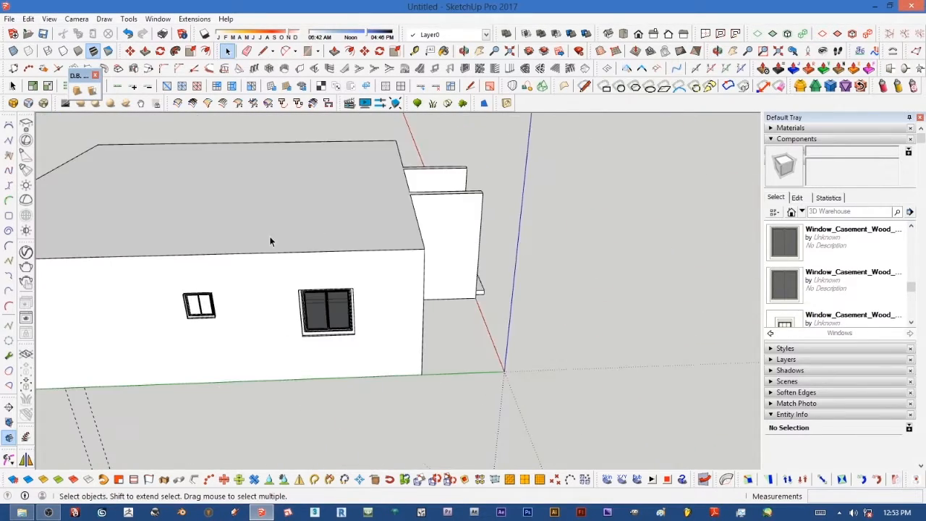
pyautogui.moveTo(270, 238); pyautogui.dragTo(459, 216, button='middle')
pyautogui.scroll(-4, 465, 211)
pyautogui.scroll(4, 283, 278)
pyautogui.moveTo(248, 274); pyautogui.dragTo(336, 273, button='middle')
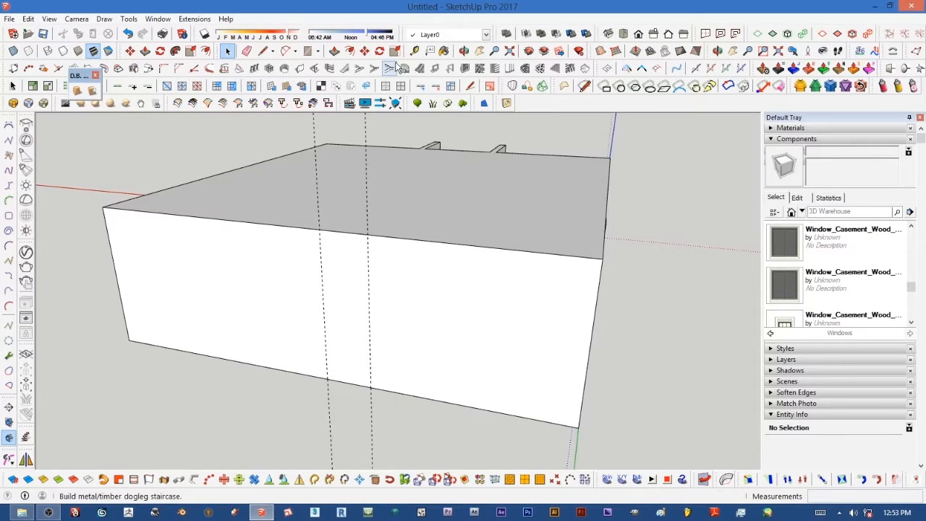
# Step: Draw a rectangle on the rear wall between the guide lines, about 1000 mm wide and 3300 mm tall
pyautogui.click(308, 51)
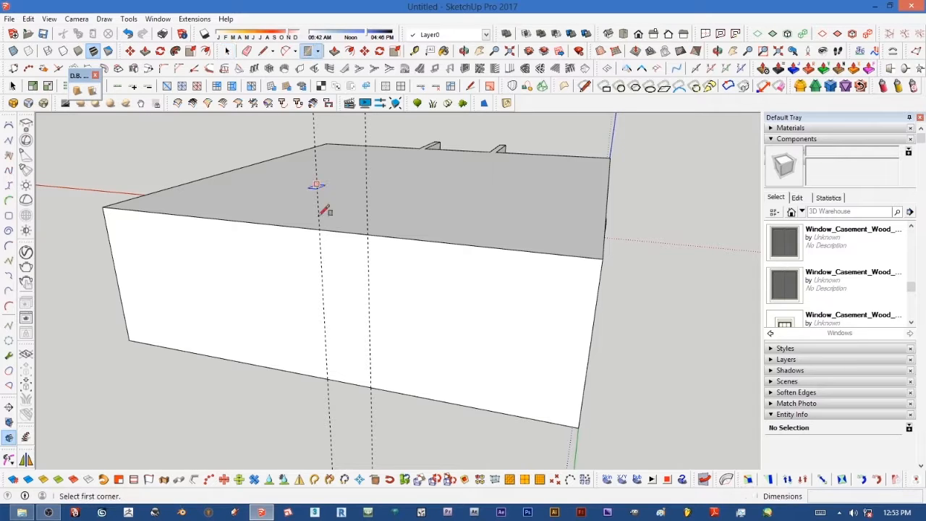
pyautogui.click(370, 388)
pyautogui.click(320, 230)
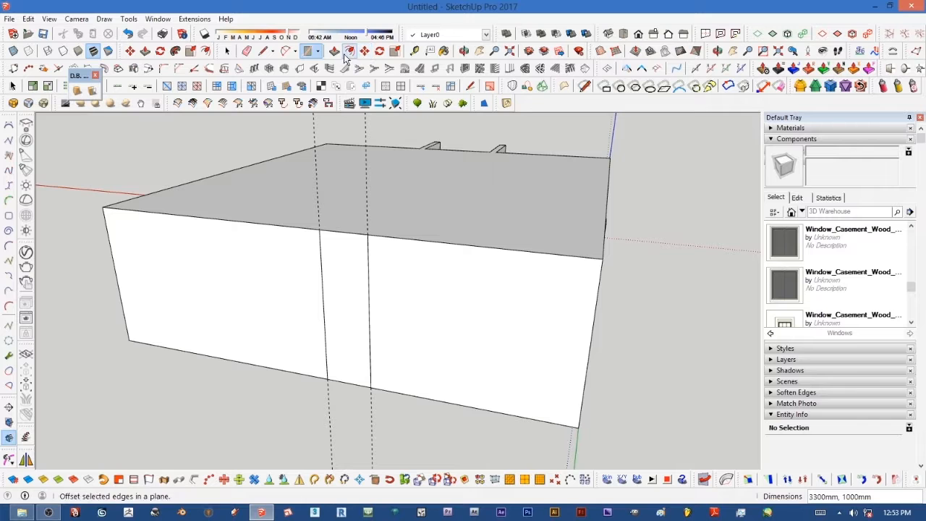
# Step: Push the rear-wall rectangle 1425 mm into the wall to form a recess, checking it in X-ray view
pyautogui.click(335, 50)
pyautogui.moveTo(343, 311); pyautogui.dragTo(393, 366)
pyautogui.click(14, 52)
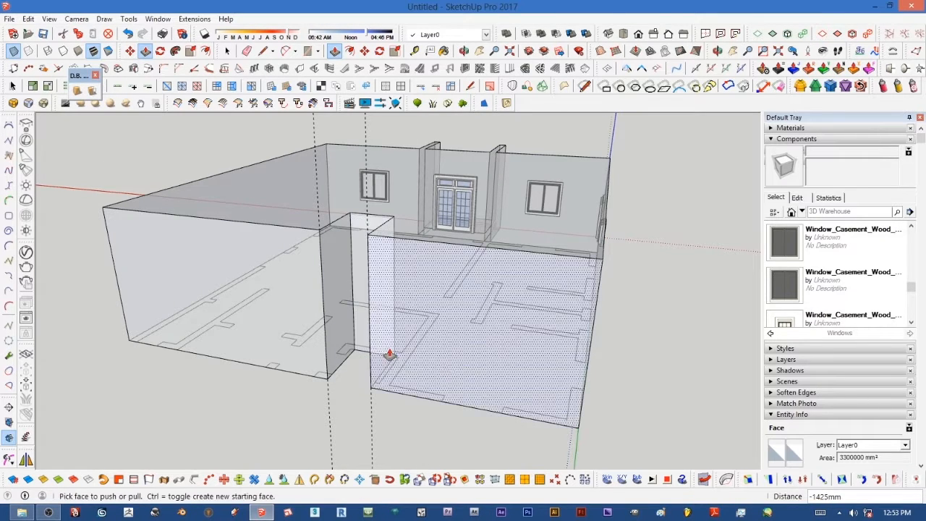
pyautogui.scroll(2, 355, 310)
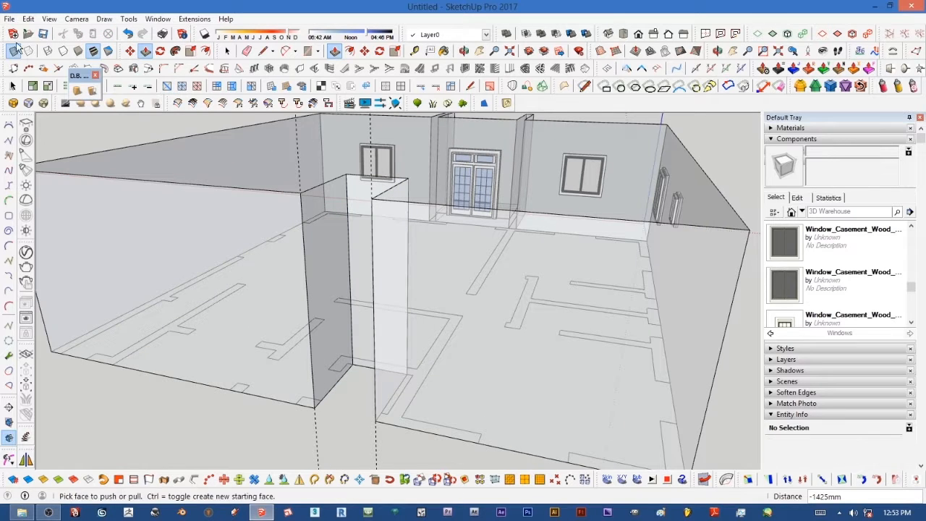
pyautogui.click(14, 52)
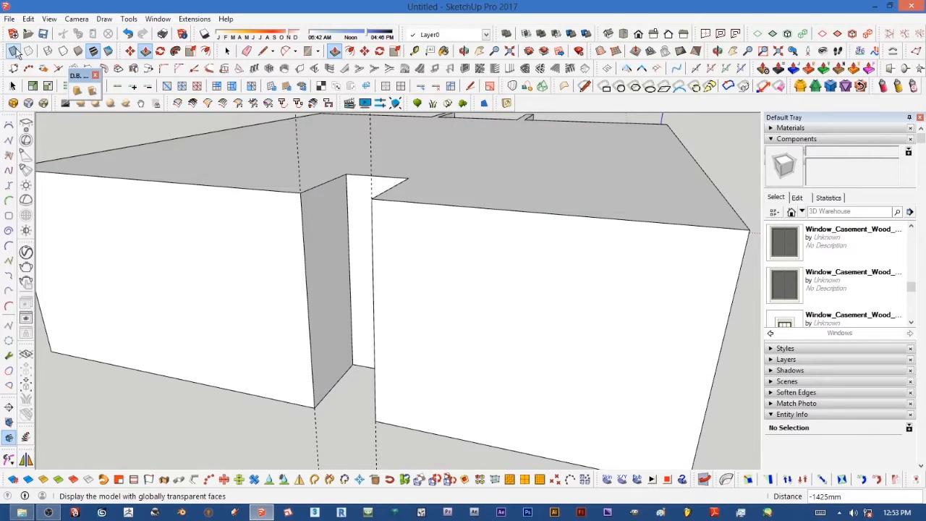
# Step: Draw a 1000 mm line across the recess's open bottom edge to close a floor face
pyautogui.click(262, 51)
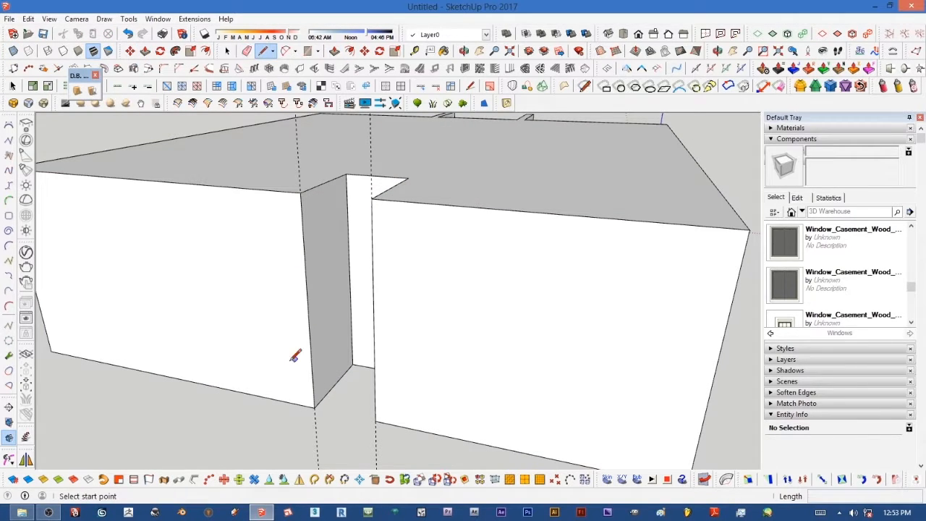
pyautogui.click(315, 407)
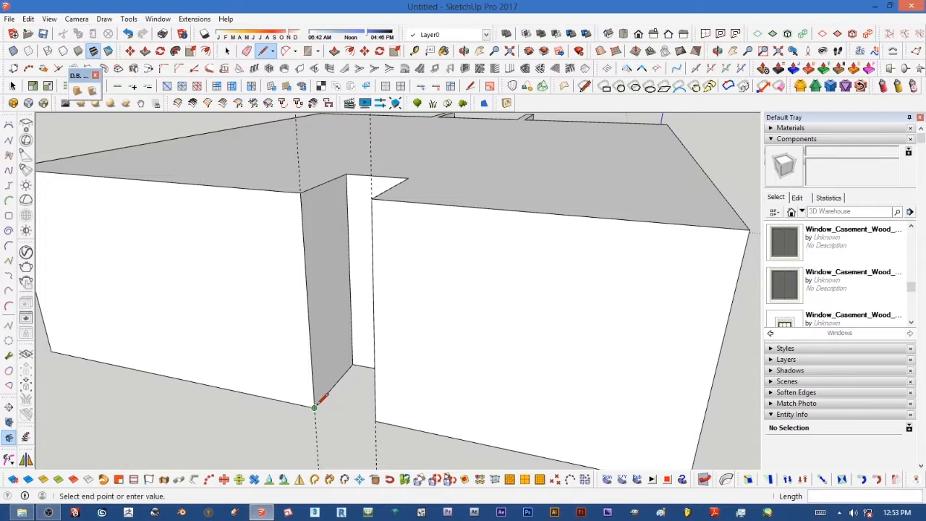
pyautogui.click(376, 419)
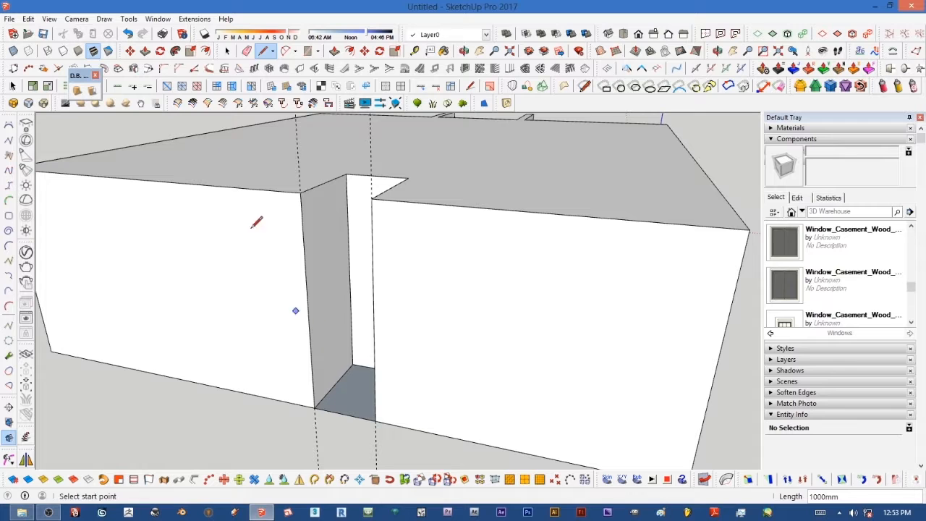
# Step: Raise the recess floor face 300 mm with Push/Pull
pyautogui.click(145, 50)
pyautogui.click(354, 402)
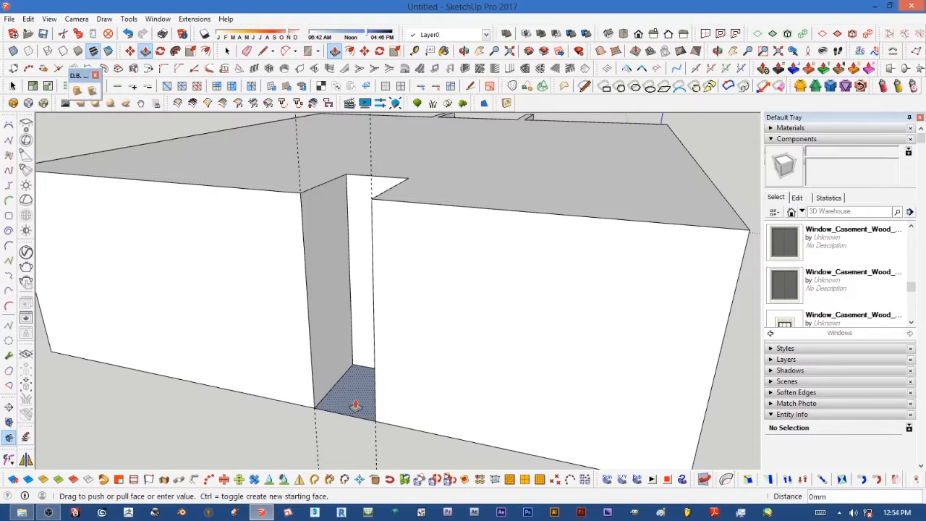
pyautogui.click(361, 394)
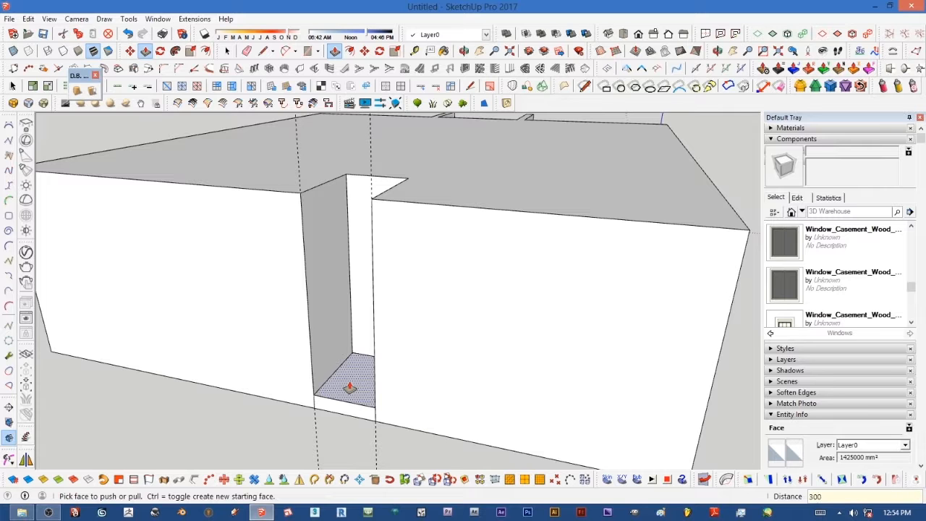
pyautogui.click(349, 388)
# Step: Draw a 1000 mm line across the front face of the raised recess floor
pyautogui.click(266, 55)
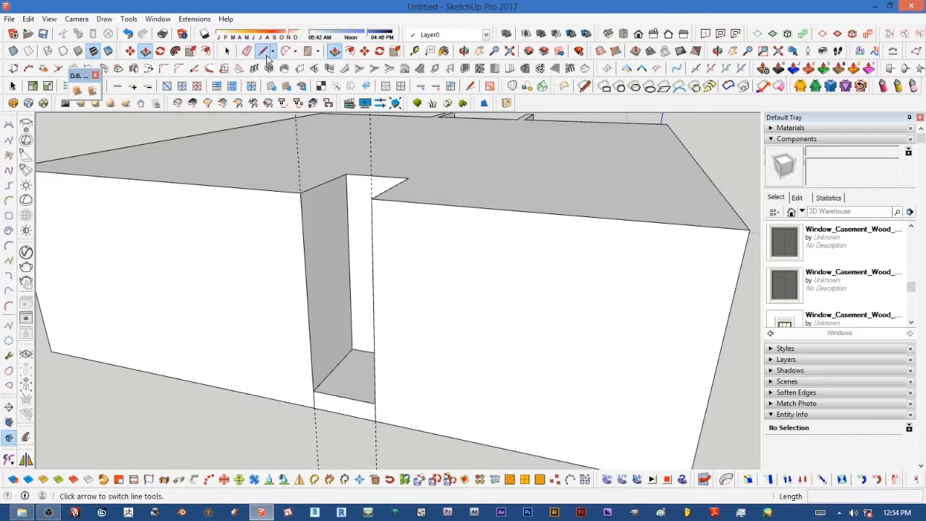
pyautogui.scroll(3, 382, 409)
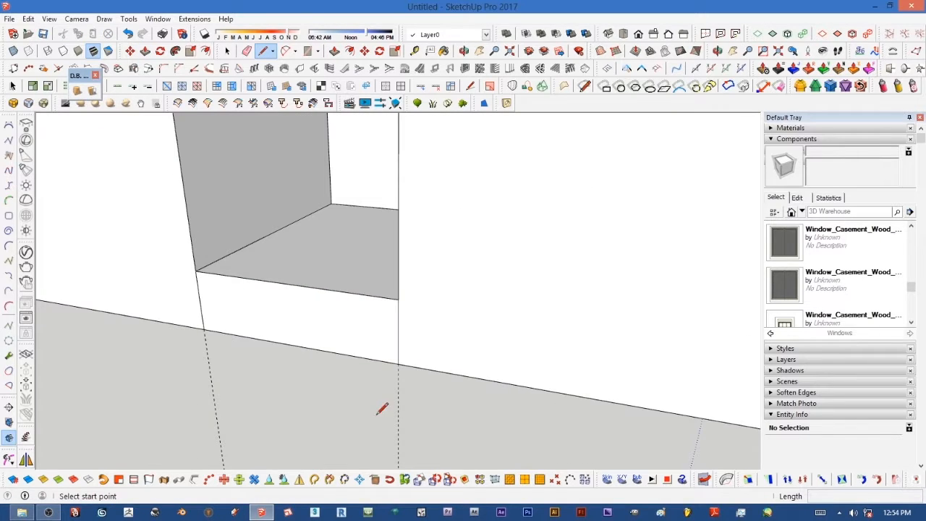
pyautogui.click(399, 332)
pyautogui.click(201, 301)
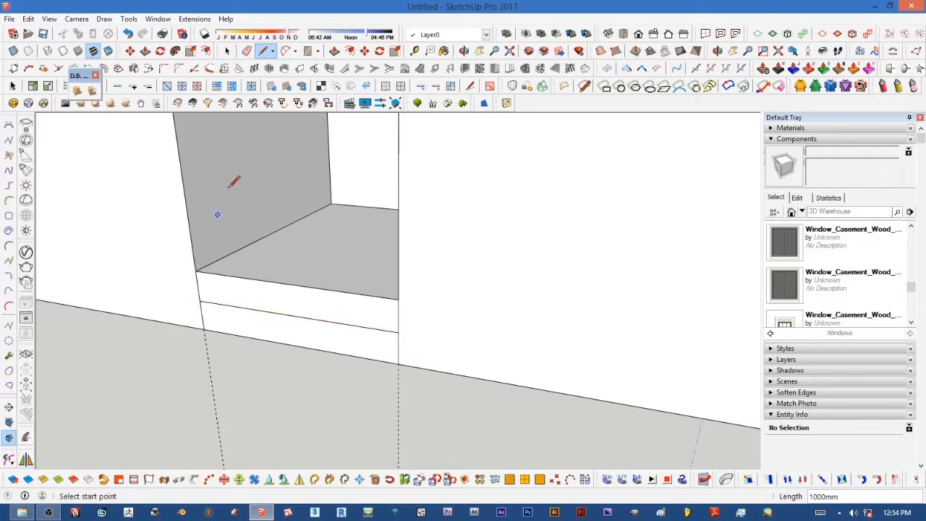
# Step: Pull the lower strip of that front face outward to form a step
pyautogui.click(146, 50)
pyautogui.click(272, 341)
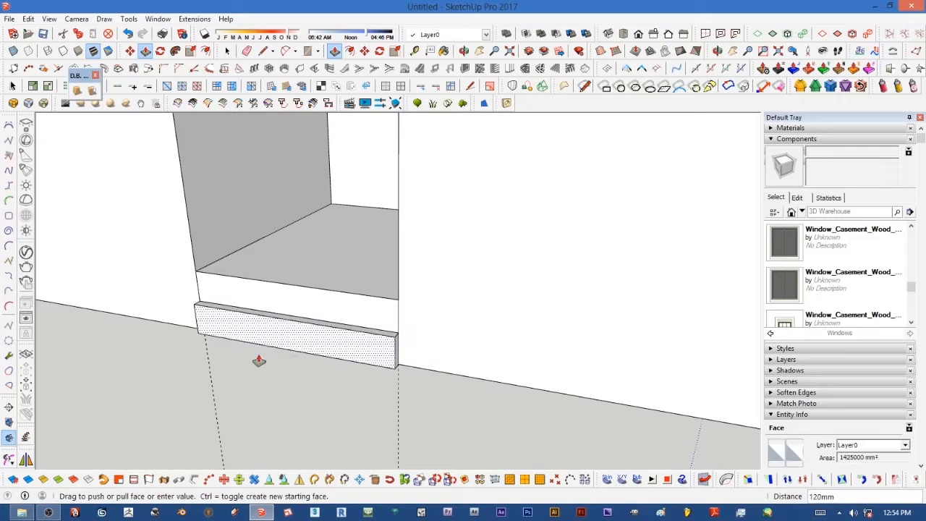
pyautogui.click(232, 372)
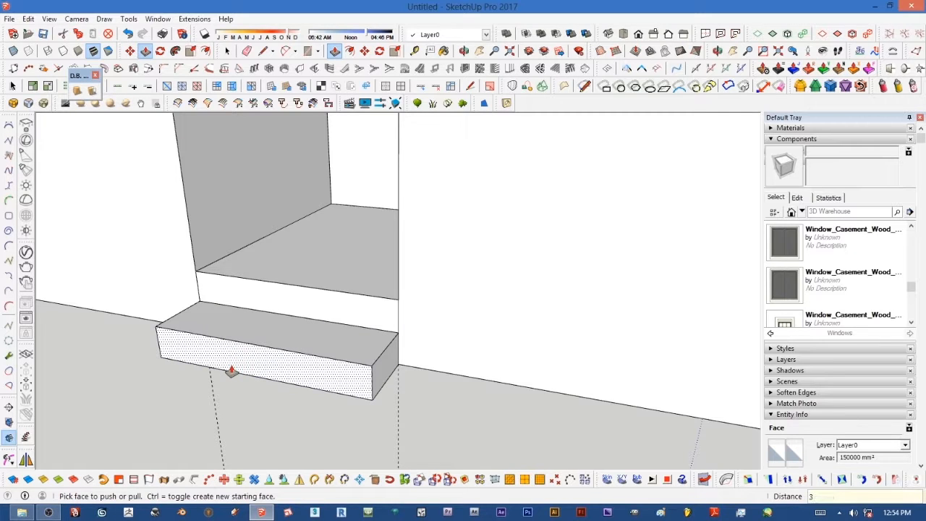
pyautogui.click(232, 371)
# Step: Erase the leftover edge beside the new step
pyautogui.scroll(-5, 204, 392)
pyautogui.click(248, 52)
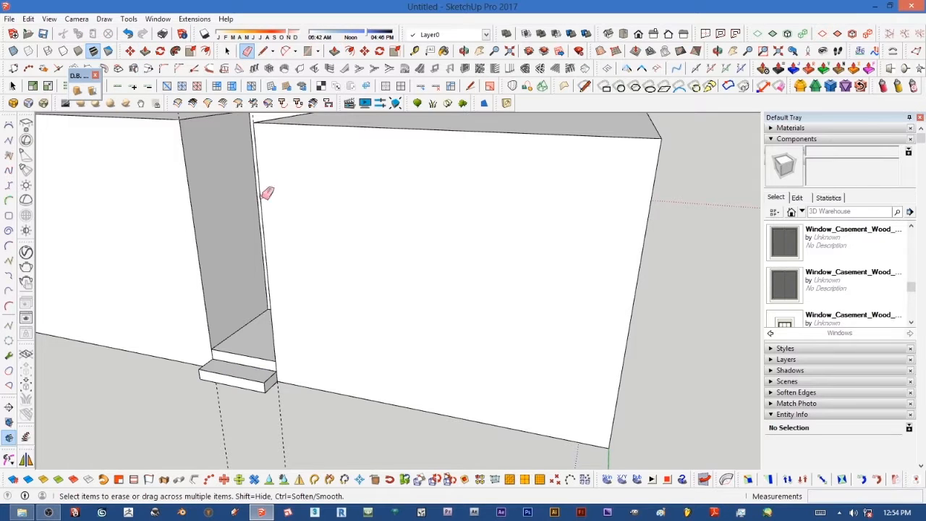
pyautogui.scroll(3, 279, 363)
pyautogui.click(287, 368)
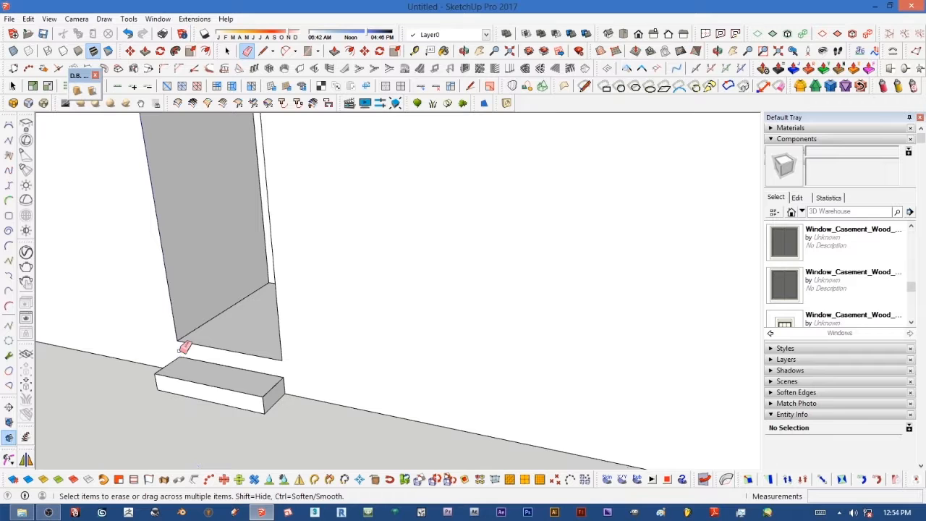
pyautogui.scroll(-6, 257, 381)
pyautogui.moveTo(441, 387); pyautogui.dragTo(433, 320, button='middle')
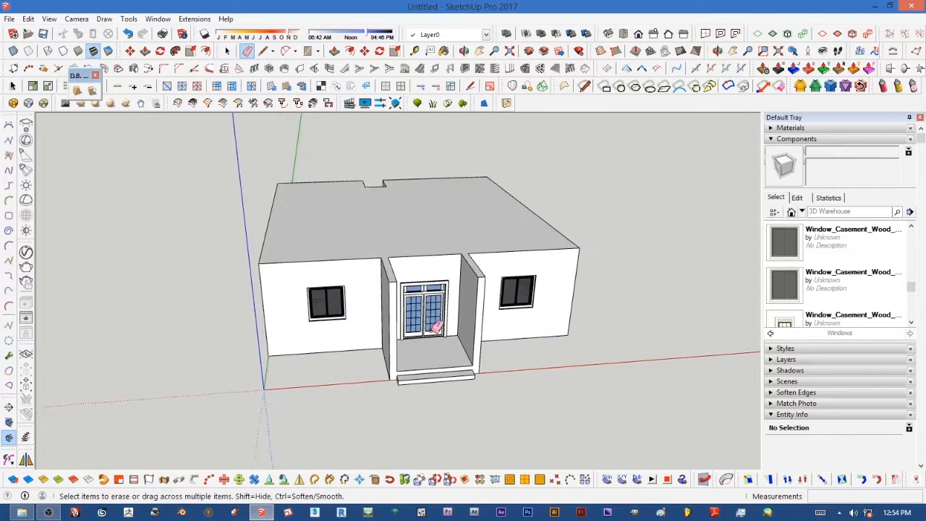
pyautogui.scroll(3, 434, 329)
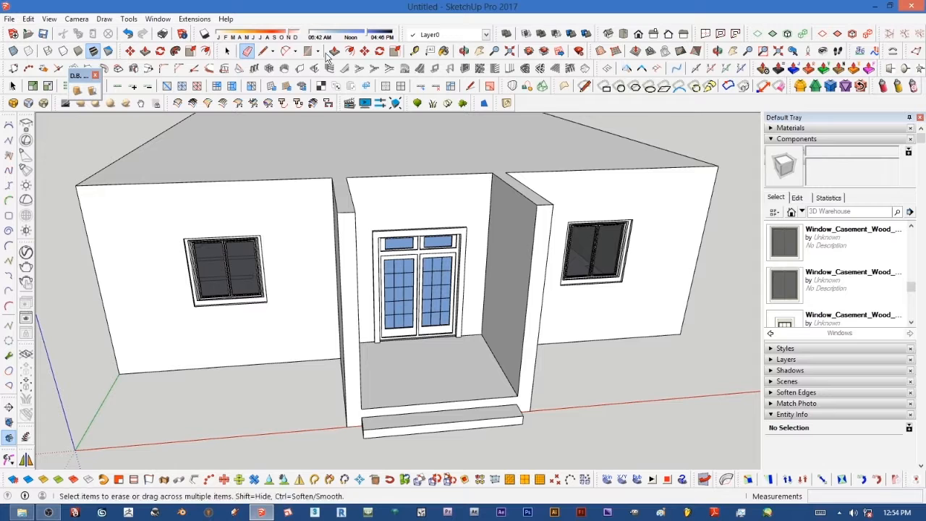
# Step: Copy the front entrance recess floor face up to the top of the recess to roof it over
pyautogui.click(227, 50)
pyautogui.click(448, 373)
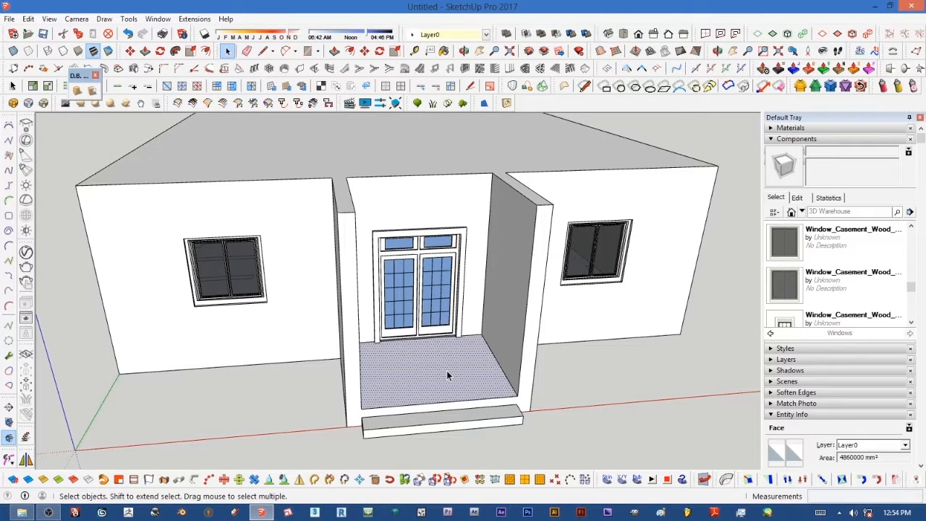
pyautogui.click(365, 50)
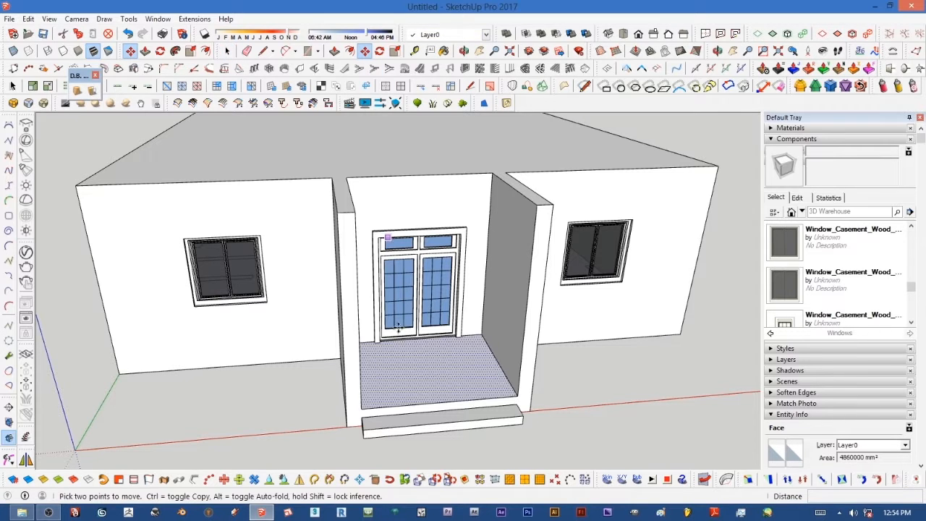
pyautogui.press('ctrl')
pyautogui.click(517, 395)
pyautogui.click(539, 205)
# Step: Copy the rear recess floor face up 3000 mm to close the recess top
pyautogui.moveTo(496, 264); pyautogui.dragTo(374, 267, button='middle')
pyautogui.scroll(-5, 620, 312)
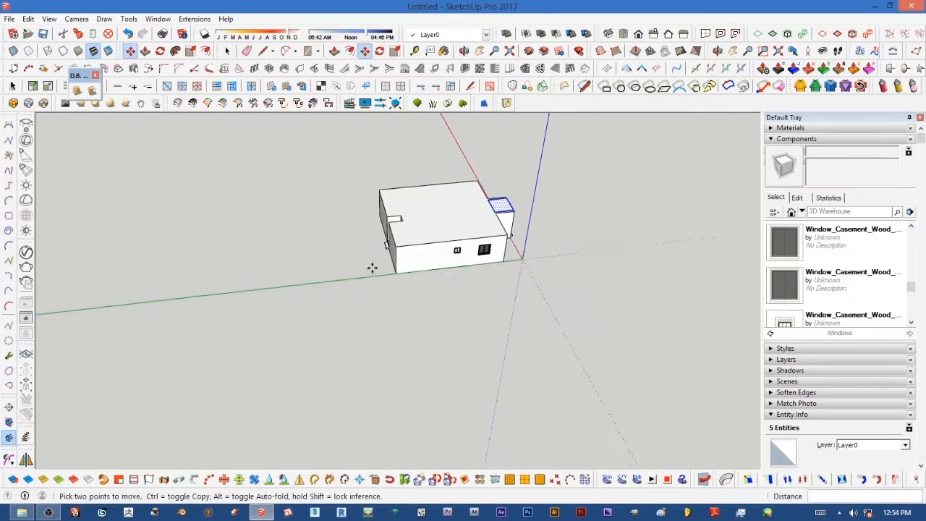
pyautogui.scroll(8, 370, 253)
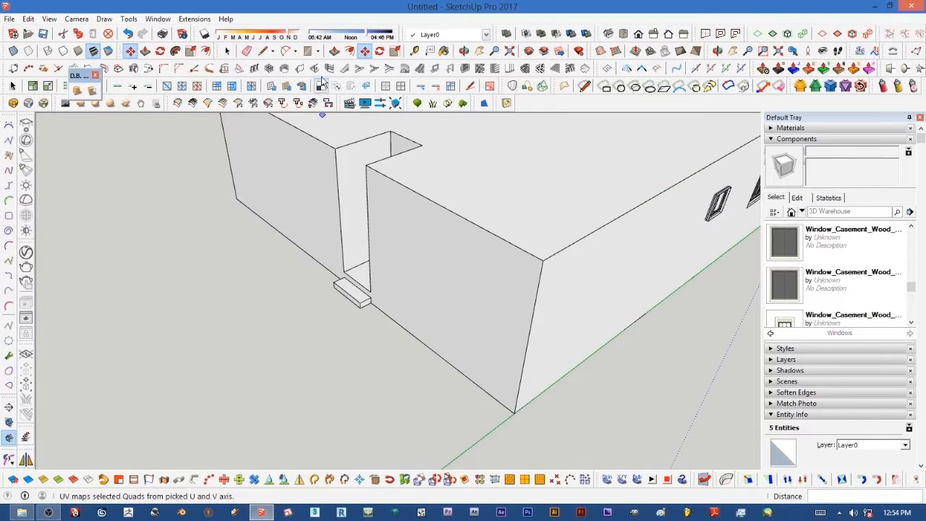
pyautogui.click(227, 50)
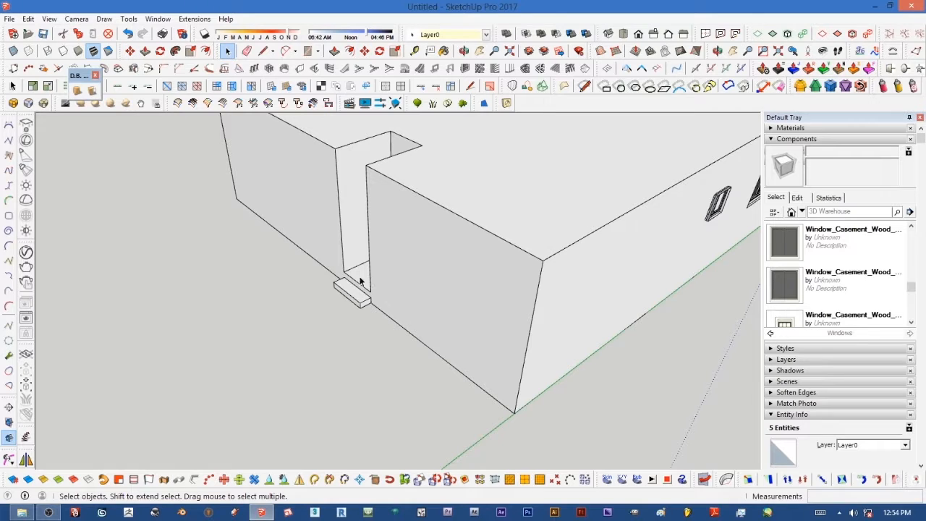
pyautogui.click(357, 270)
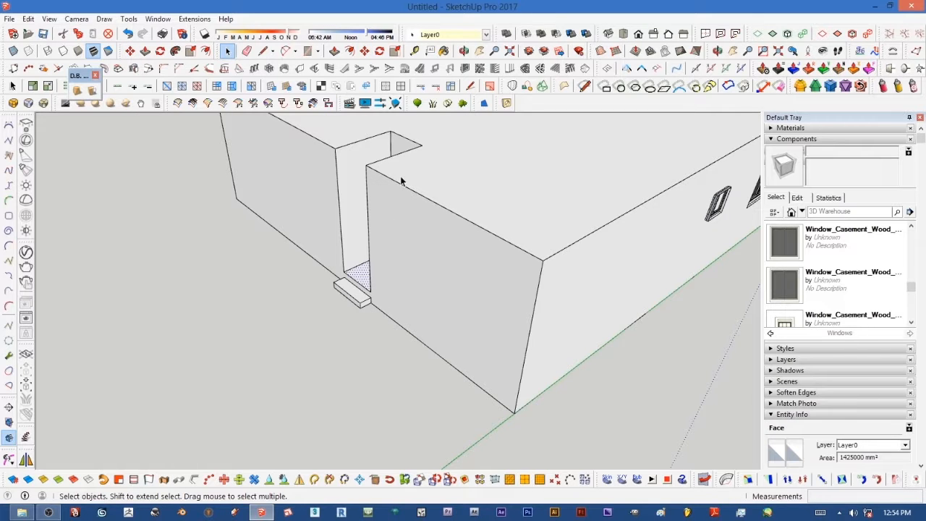
pyautogui.doubleClick(361, 274)
pyautogui.click(364, 51)
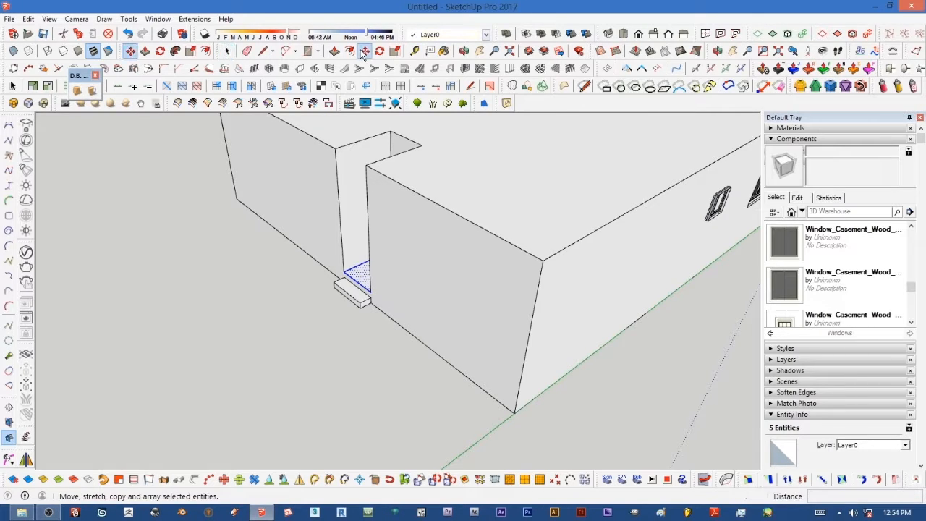
pyautogui.click(343, 271)
pyautogui.press('ctrl')
pyautogui.click(335, 149)
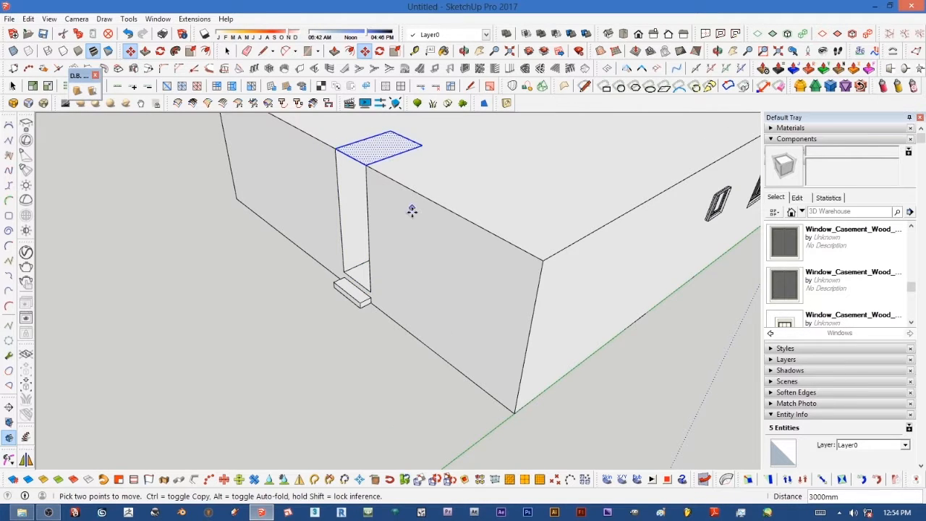
# Step: Orbit around the building to examine the closed recess tops and roof
pyautogui.scroll(-5, 413, 217)
pyautogui.moveTo(603, 256); pyautogui.dragTo(485, 295, button='middle')
pyautogui.scroll(3, 541, 304)
pyautogui.moveTo(541, 304)
pyautogui.mouseDown(button='middle')
pyautogui.moveTo(551, 296)
pyautogui.moveTo(538, 293)
pyautogui.mouseUp(button='middle')
pyautogui.scroll(-2, 508, 294)
pyautogui.moveTo(613, 315); pyautogui.dragTo(535, 304, button='middle')
pyautogui.scroll(1, 547, 311)
pyautogui.scroll(1, 547, 312)
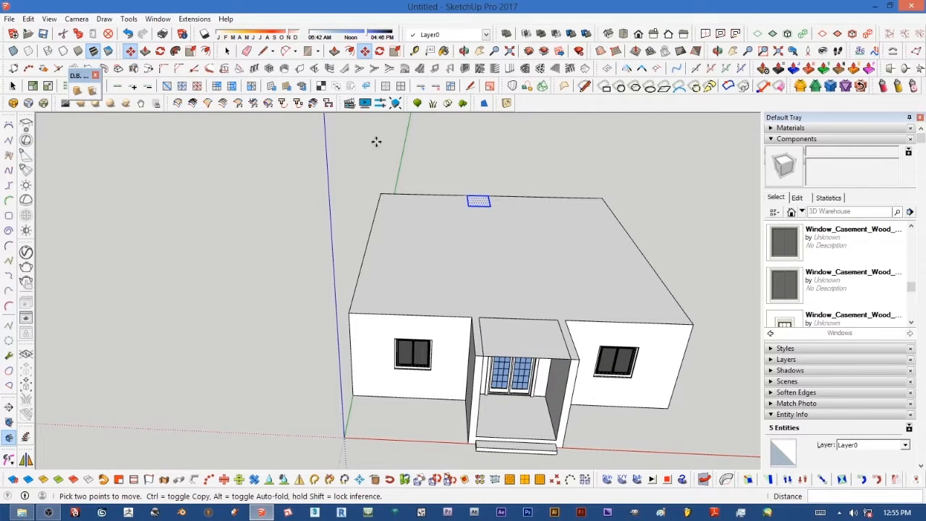
# Step: Select the whole roof including the entrance roof and copy it off to the side of the building
pyautogui.click(227, 50)
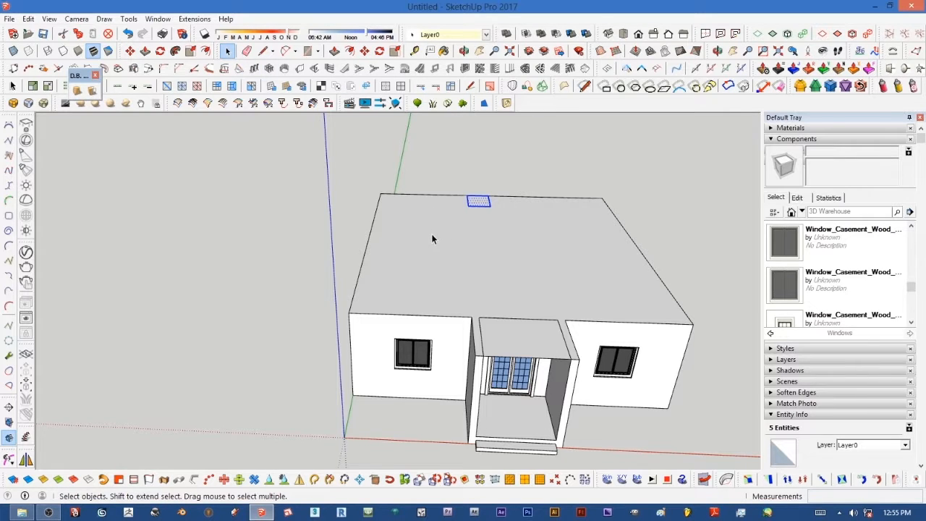
pyautogui.doubleClick(432, 239)
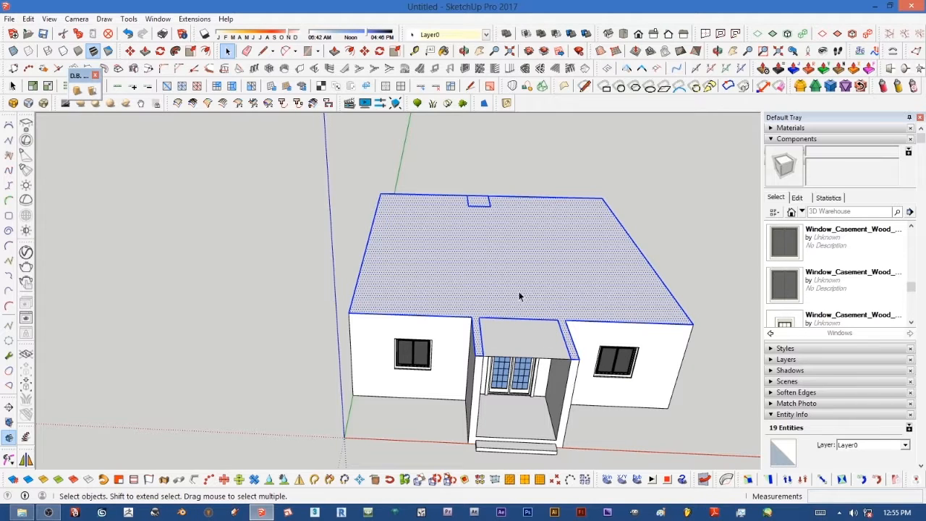
pyautogui.scroll(5, 516, 294)
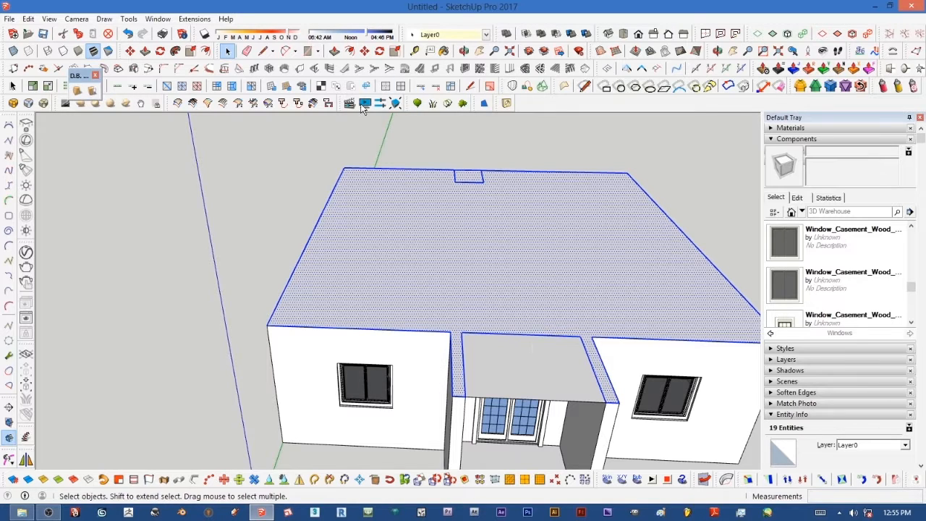
pyautogui.keyDown('shift'); pyautogui.click(513, 367); pyautogui.keyUp('shift')
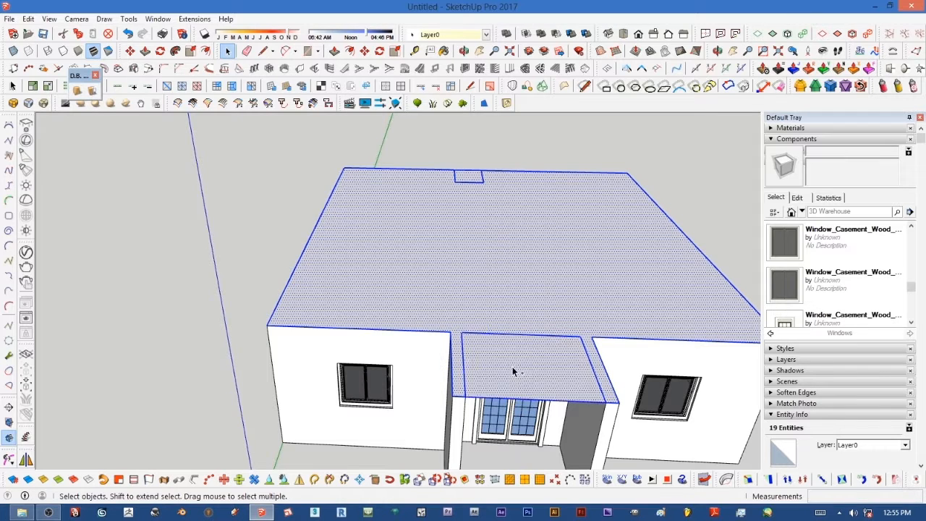
pyautogui.scroll(-3, 439, 341)
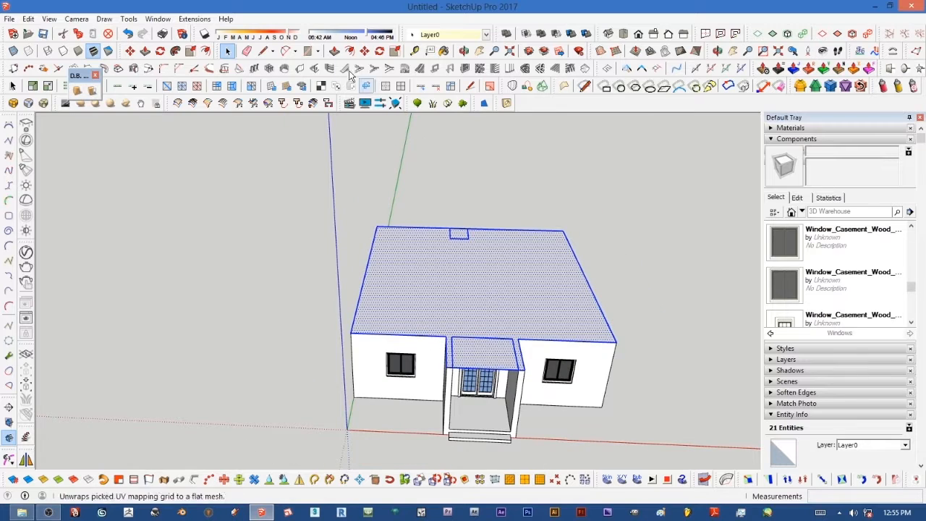
pyautogui.click(364, 51)
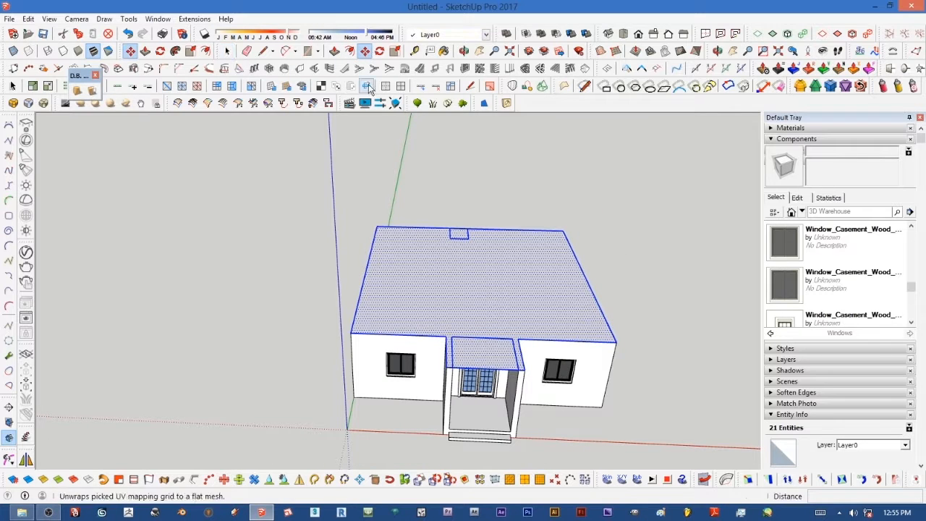
pyautogui.click(375, 222)
pyautogui.scroll(-5, 463, 217)
pyautogui.click(524, 219)
pyautogui.scroll(6, 575, 229)
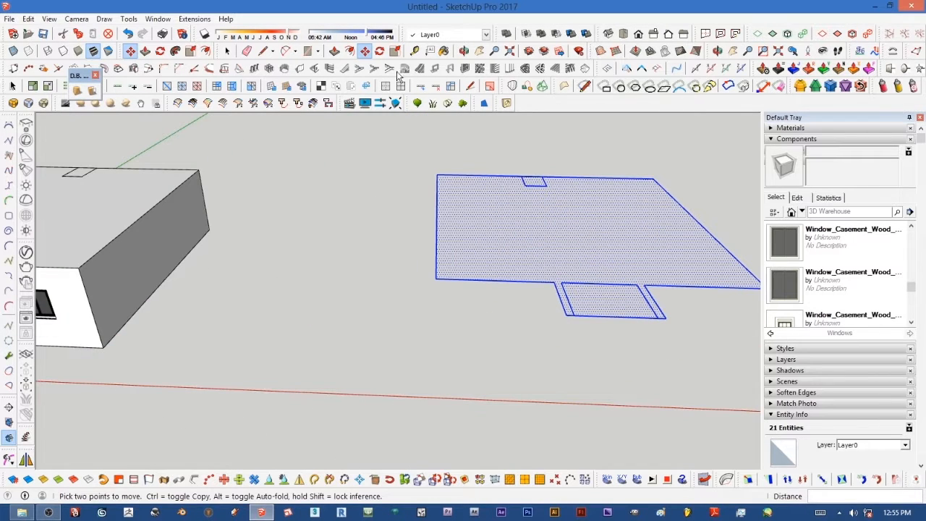
# Step: Deselect and view the copied roof outline from above
pyautogui.click(226, 51)
pyautogui.click(327, 211)
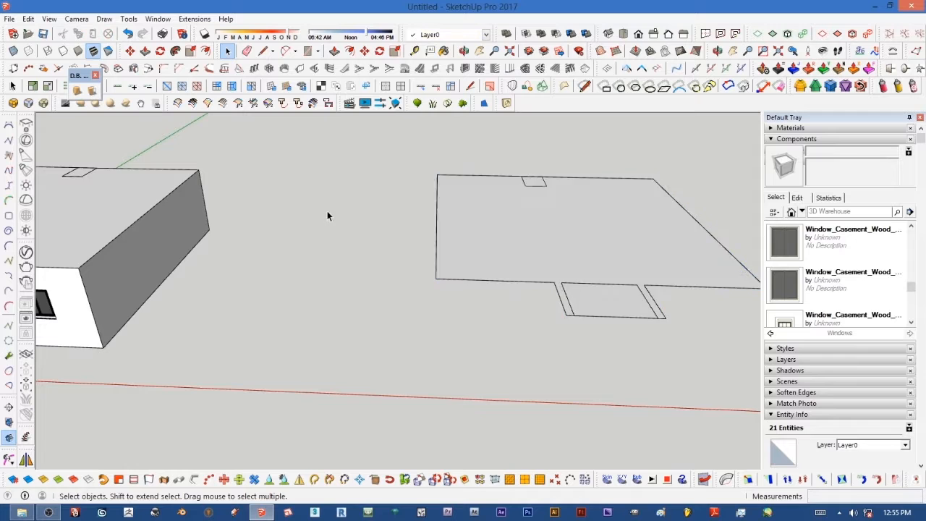
pyautogui.scroll(-4, 327, 246)
pyautogui.moveTo(327, 254); pyautogui.dragTo(457, 271, button='middle')
pyautogui.scroll(5, 440, 215)
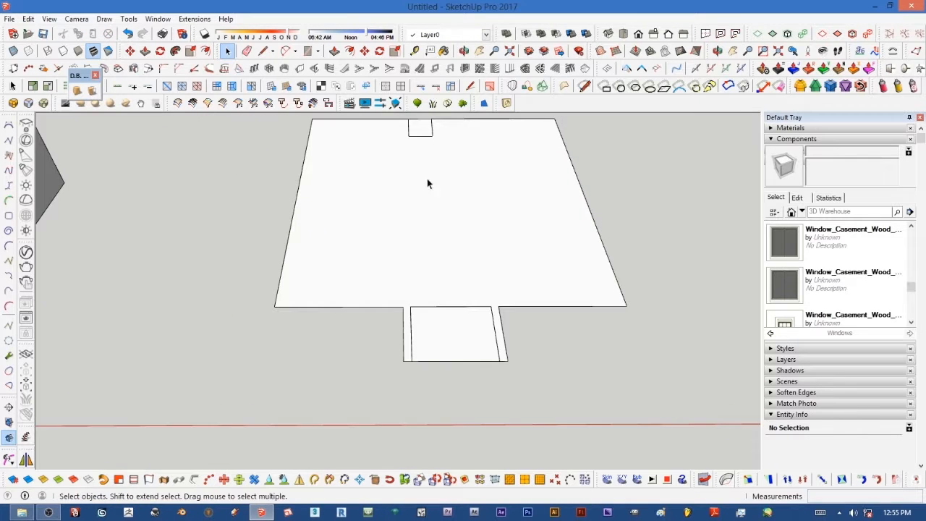
# Step: Erase the stray edges dividing the entrance roof area from the main roof outline
pyautogui.click(247, 51)
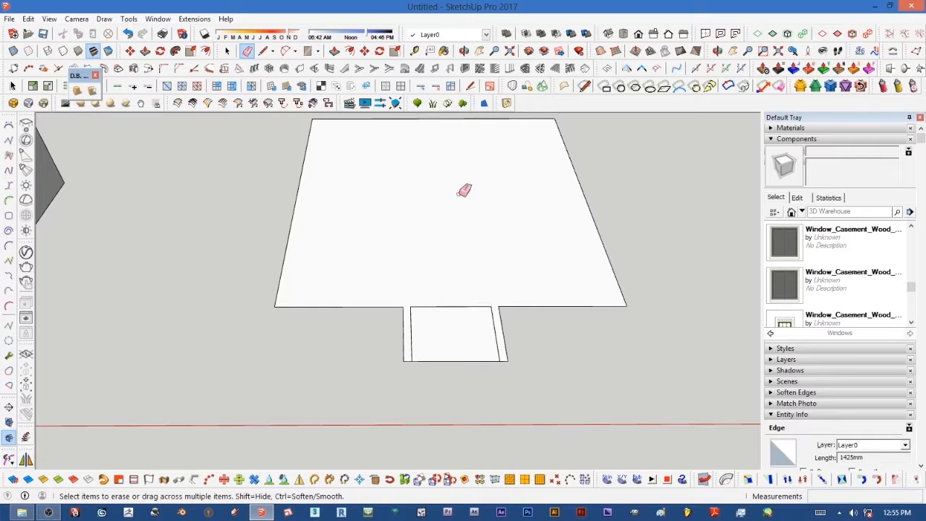
pyautogui.click(466, 306)
pyautogui.scroll(3, 416, 331)
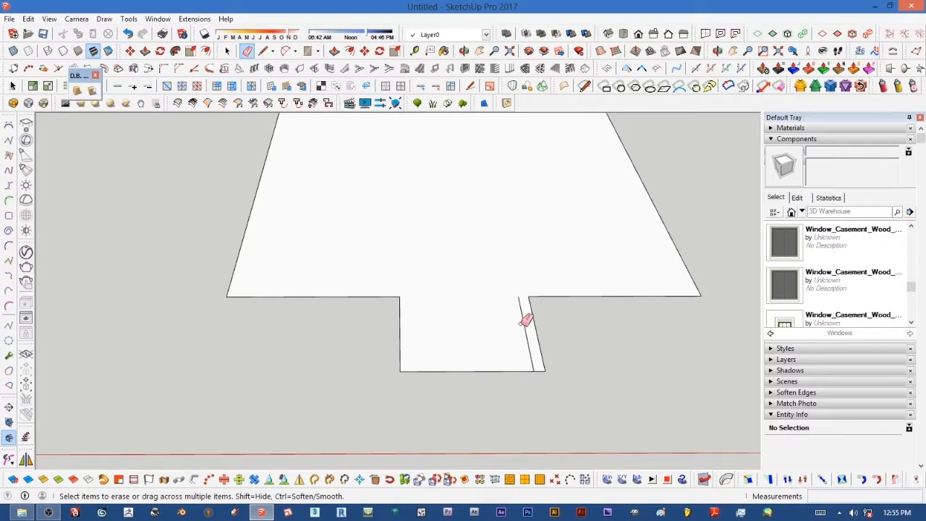
pyautogui.click(527, 322)
pyautogui.scroll(-3, 488, 326)
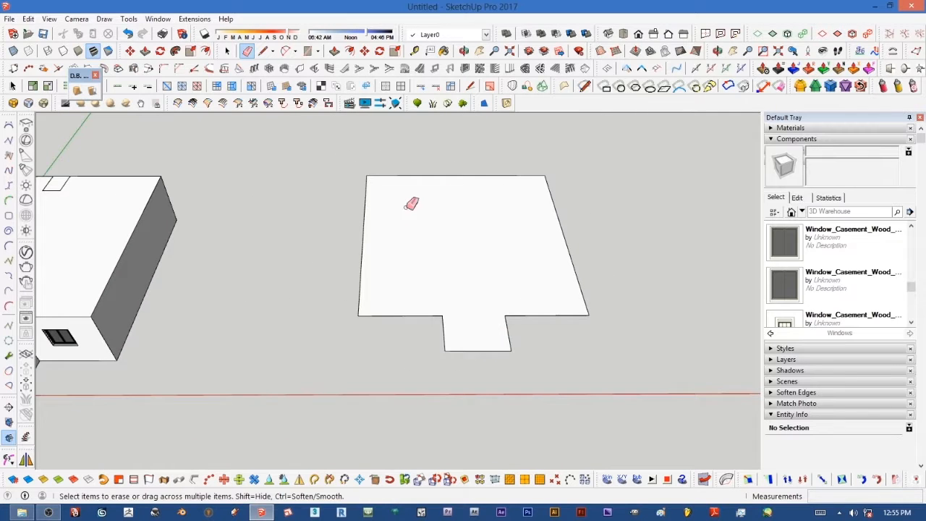
# Step: Create a hip roof from the copied roof face with a 45 pitch and 600 overhang
pyautogui.scroll(-2, 456, 271)
pyautogui.scroll(-2, 463, 260)
pyautogui.scroll(4, 467, 234)
pyautogui.scroll(-3, 455, 236)
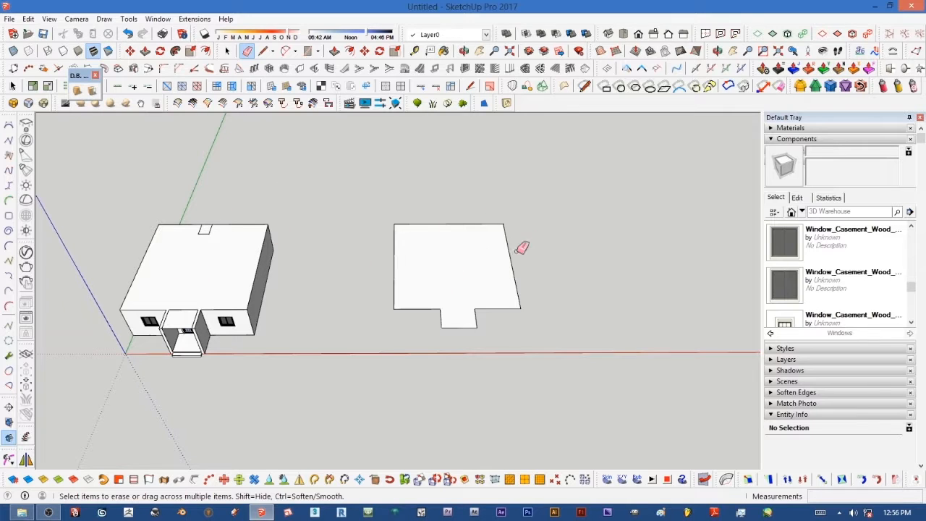
pyautogui.click(227, 51)
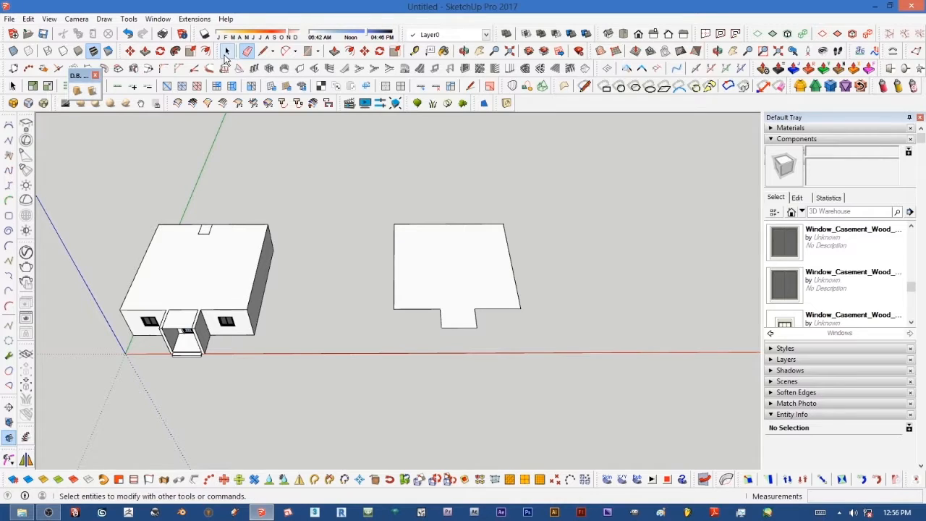
pyautogui.click(478, 281)
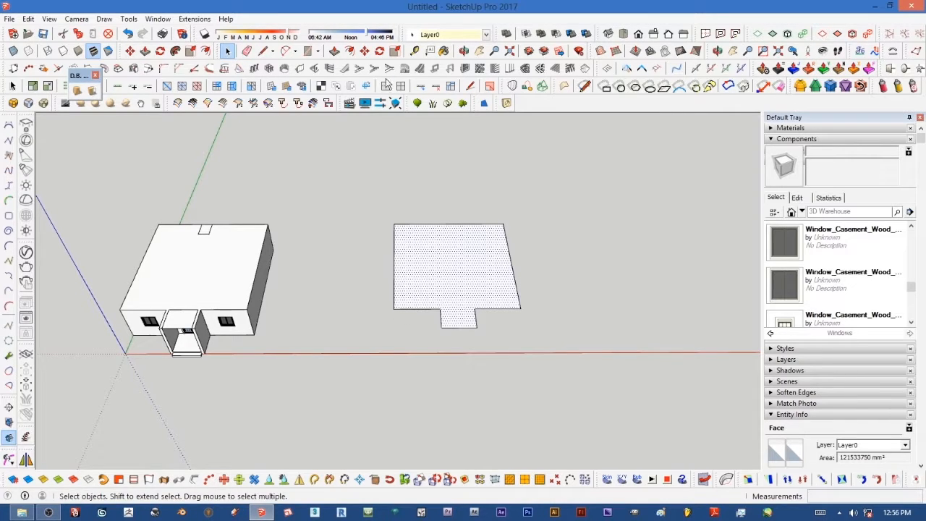
pyautogui.click(586, 72)
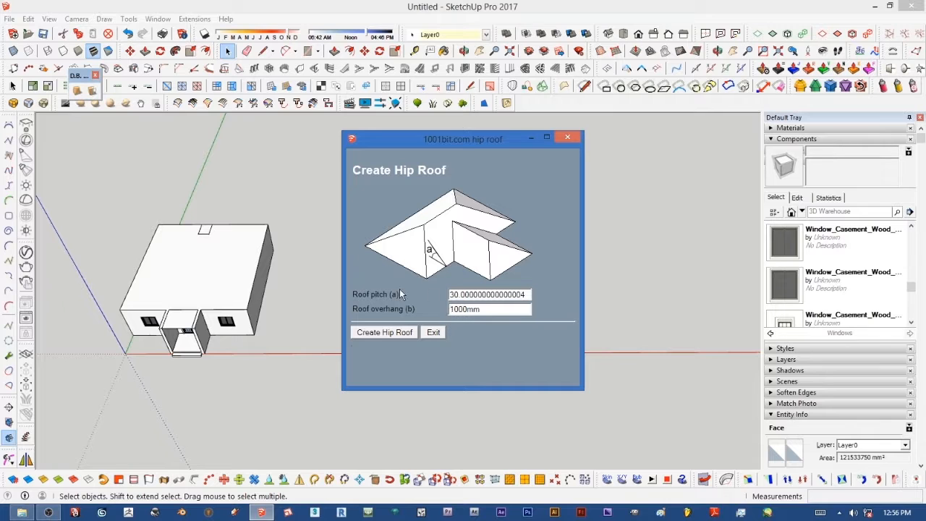
pyautogui.doubleClick(462, 295)
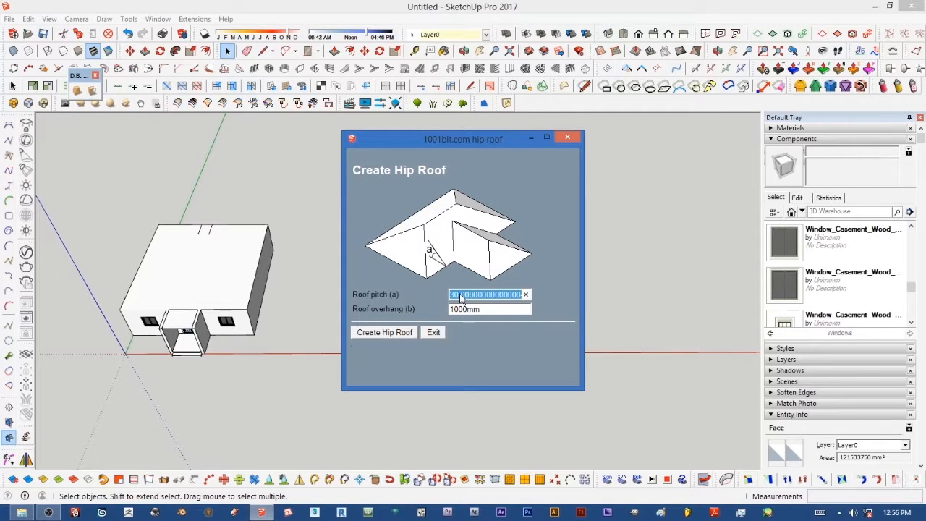
pyautogui.write('45')
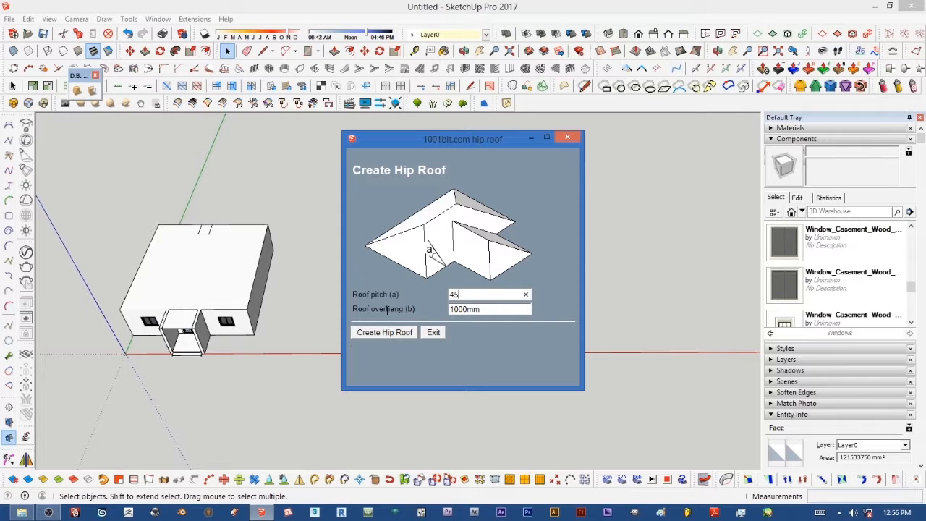
pyautogui.doubleClick(461, 309)
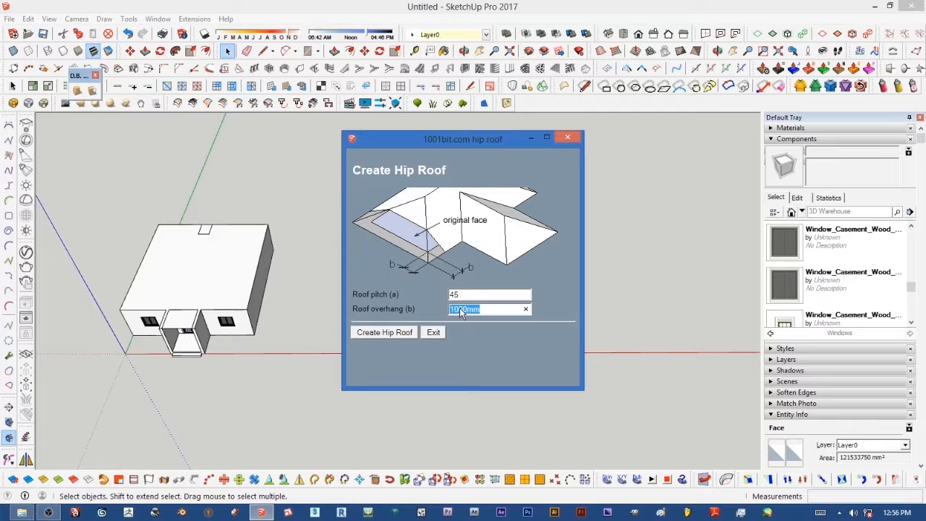
pyautogui.write('600')
pyautogui.click(386, 332)
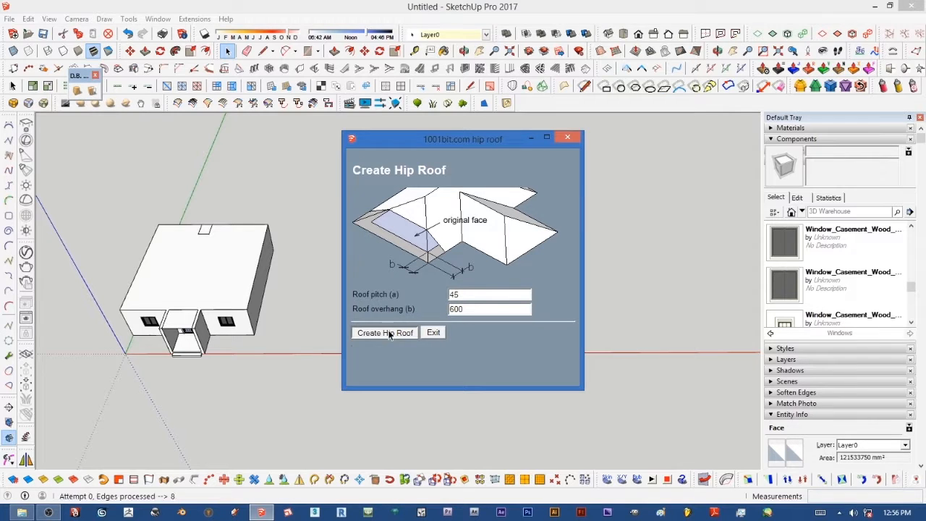
# Step: Orbit around the generated hip roof to inspect it from below and above
pyautogui.scroll(2, 440, 293)
pyautogui.moveTo(455, 289); pyautogui.dragTo(520, 117, button='middle')
pyautogui.scroll(2, 525, 247)
pyautogui.moveTo(521, 253); pyautogui.dragTo(395, 216, button='middle')
pyautogui.scroll(4, 395, 216)
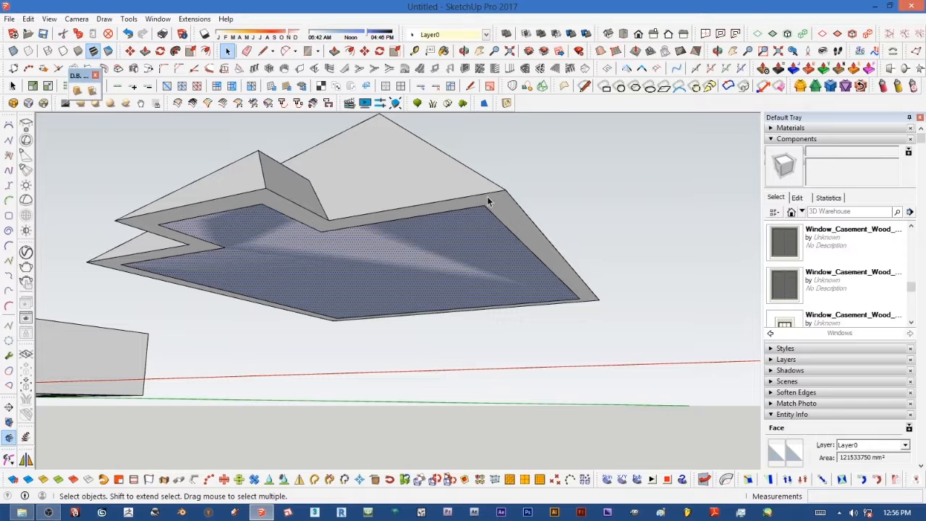
pyautogui.scroll(-3, 535, 251)
pyautogui.moveTo(535, 254); pyautogui.dragTo(532, 314, button='middle')
pyautogui.scroll(-3, 408, 266)
pyautogui.moveTo(405, 250); pyautogui.dragTo(593, 403)
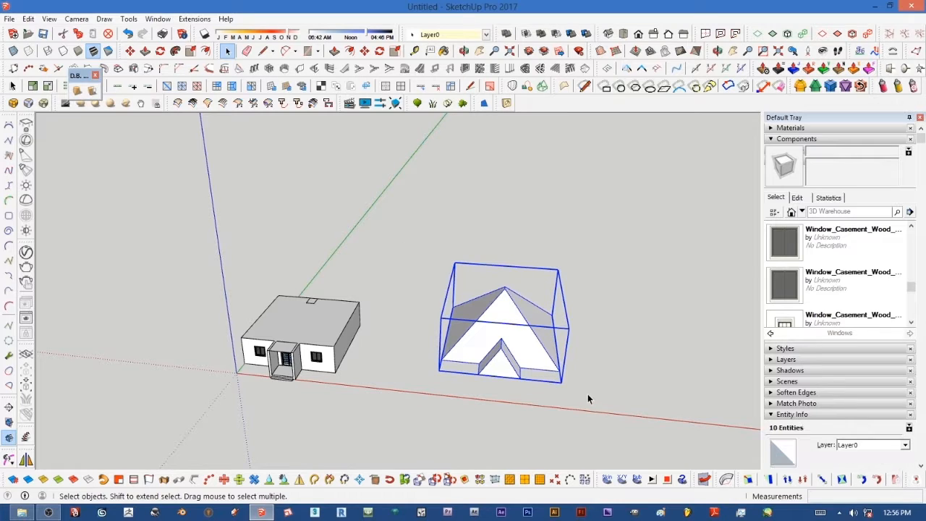
pyautogui.click(402, 318)
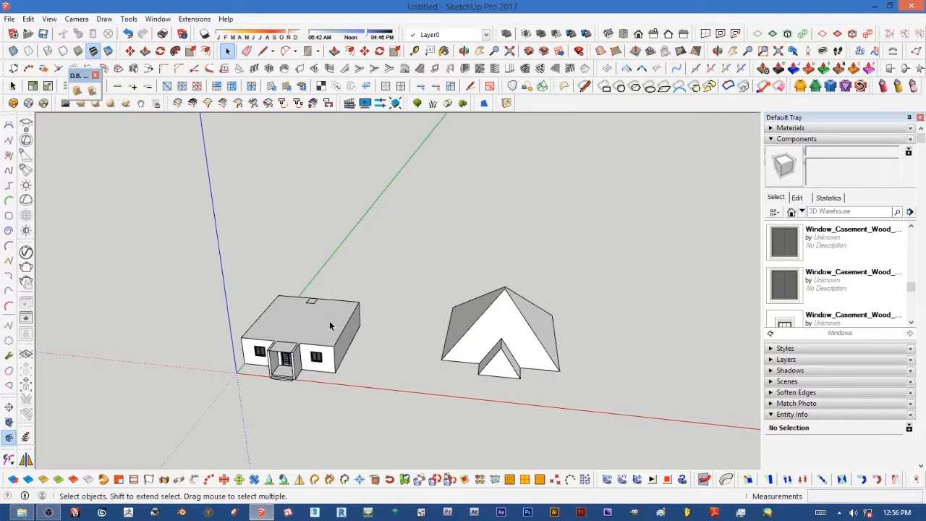
# Step: Select the hip roof and move it onto the building, snapping its eave corner to the wall corner
pyautogui.scroll(4, 296, 322)
pyautogui.scroll(-4, 288, 328)
pyautogui.scroll(4, 239, 337)
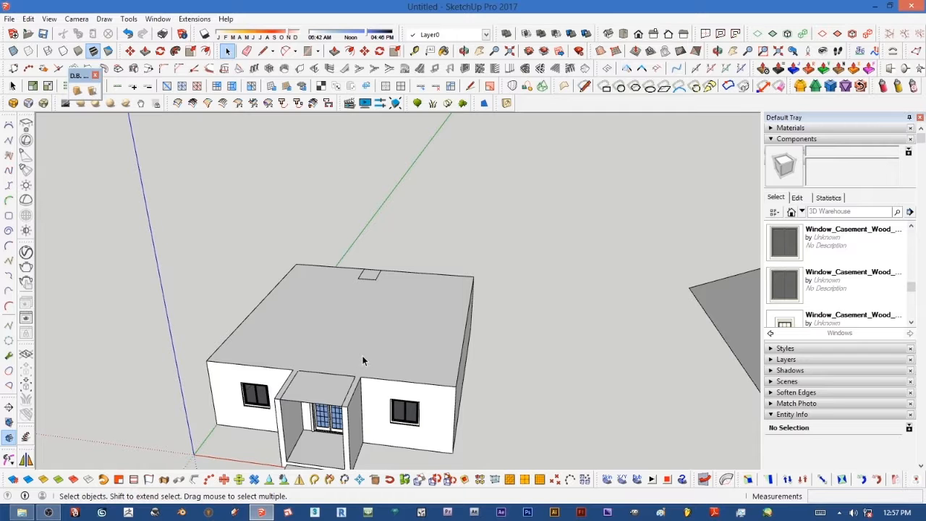
pyautogui.scroll(-3, 361, 361)
pyautogui.moveTo(416, 358); pyautogui.dragTo(624, 304, button='middle')
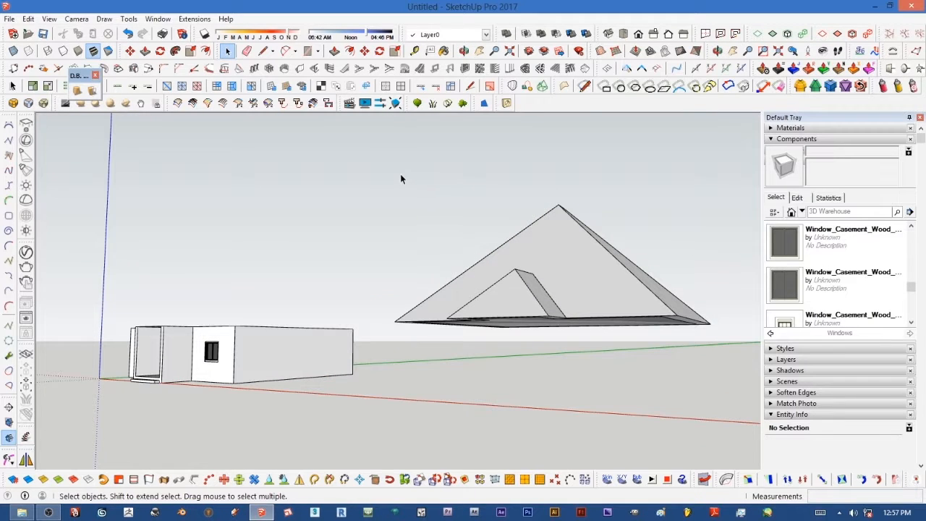
pyautogui.moveTo(390, 275); pyautogui.dragTo(731, 371)
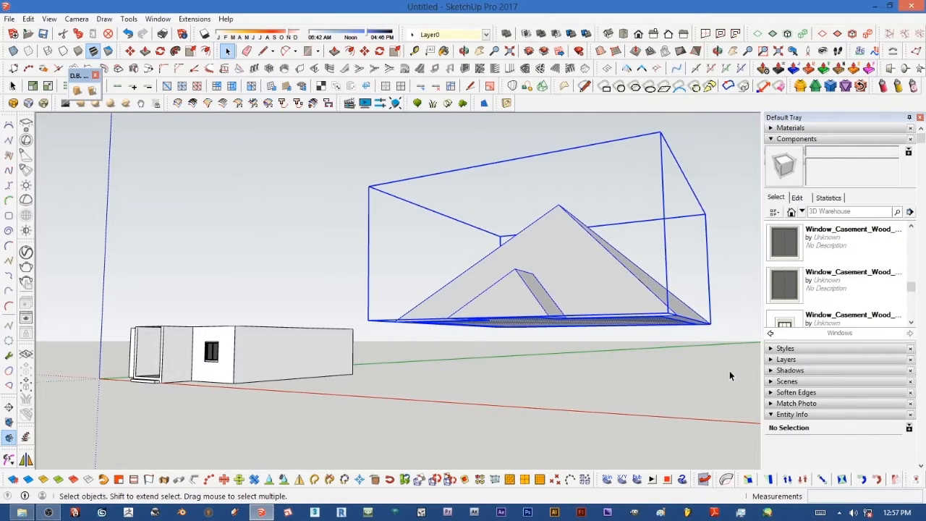
pyautogui.click(365, 52)
pyautogui.moveTo(579, 261); pyautogui.dragTo(595, 271, button='middle')
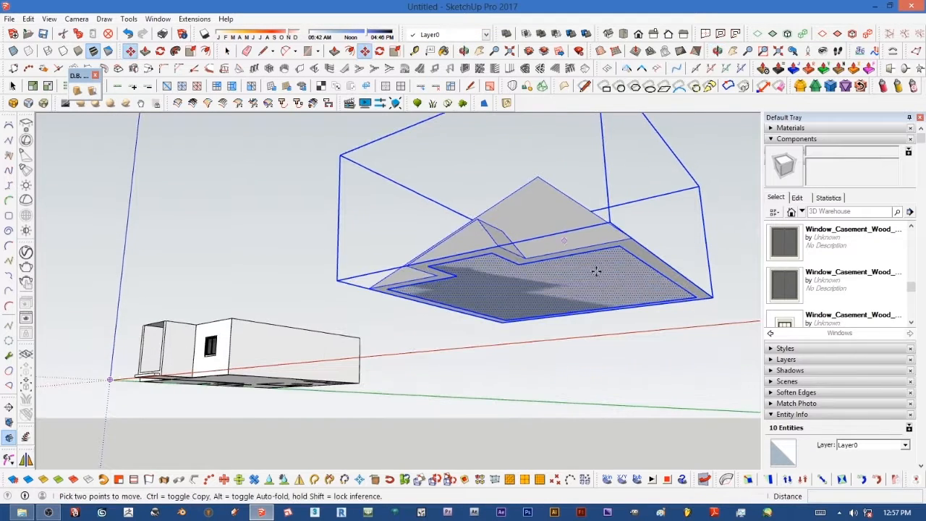
pyautogui.click(627, 246)
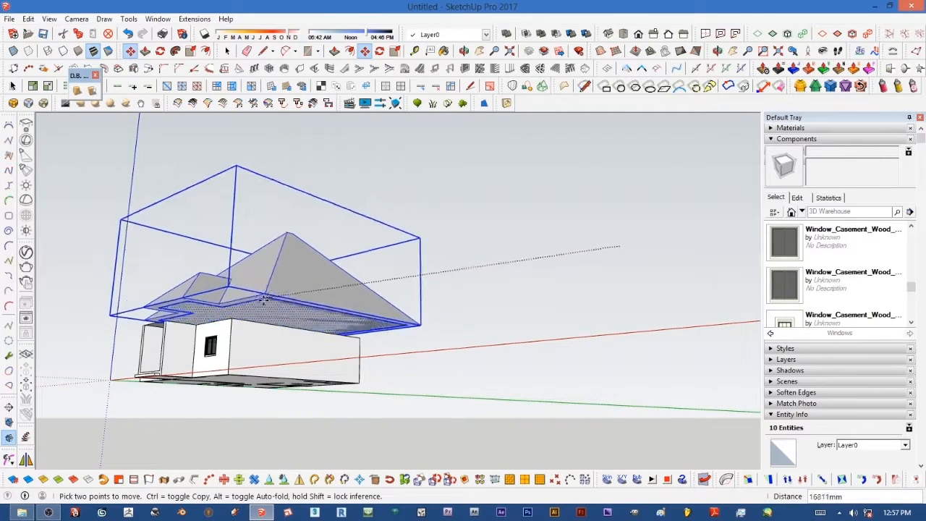
pyautogui.click(233, 326)
pyautogui.moveTo(234, 327); pyautogui.dragTo(195, 381, button='middle')
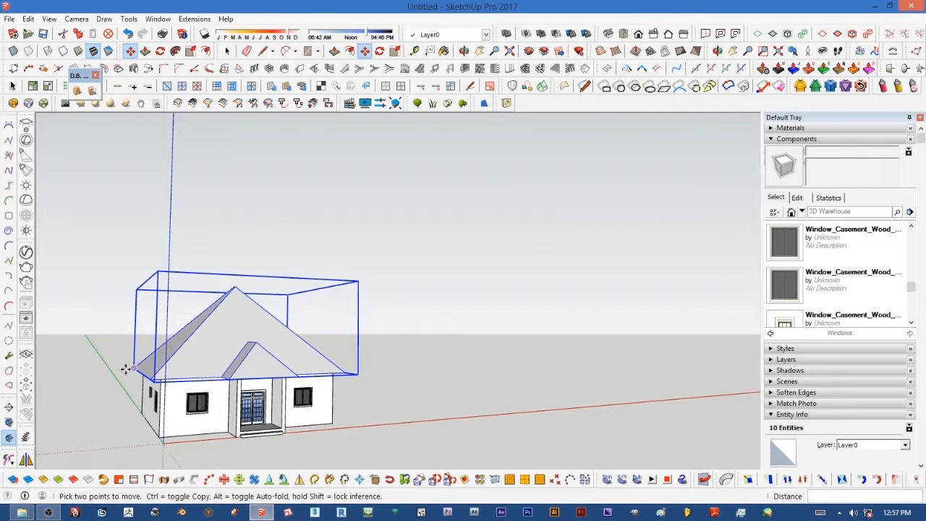
# Step: Offset the roof's underside face inward by 150 mm along the eaves
pyautogui.scroll(5, 79, 387)
pyautogui.scroll(-6, 257, 325)
pyautogui.scroll(4, 266, 395)
pyautogui.moveTo(268, 399); pyautogui.dragTo(451, 138, button='middle')
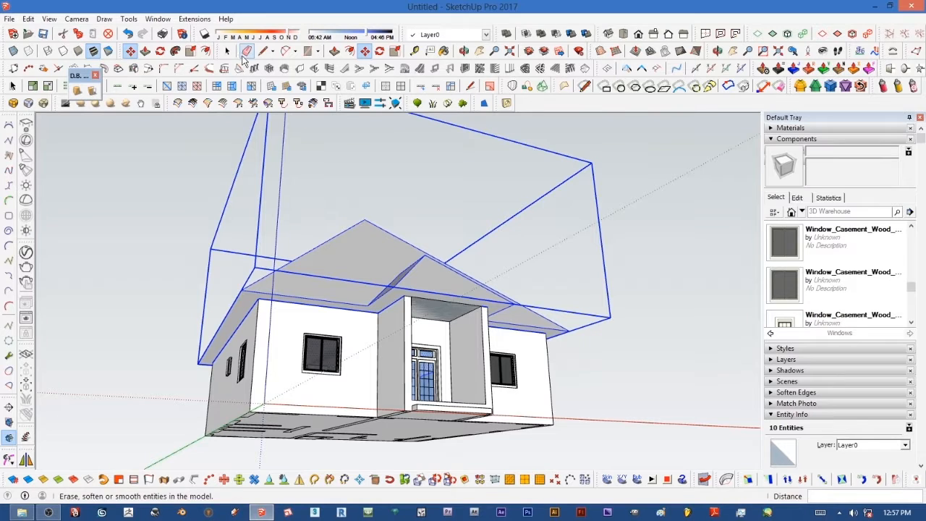
pyautogui.click(226, 51)
pyautogui.scroll(4, 311, 312)
pyautogui.scroll(-2, 306, 325)
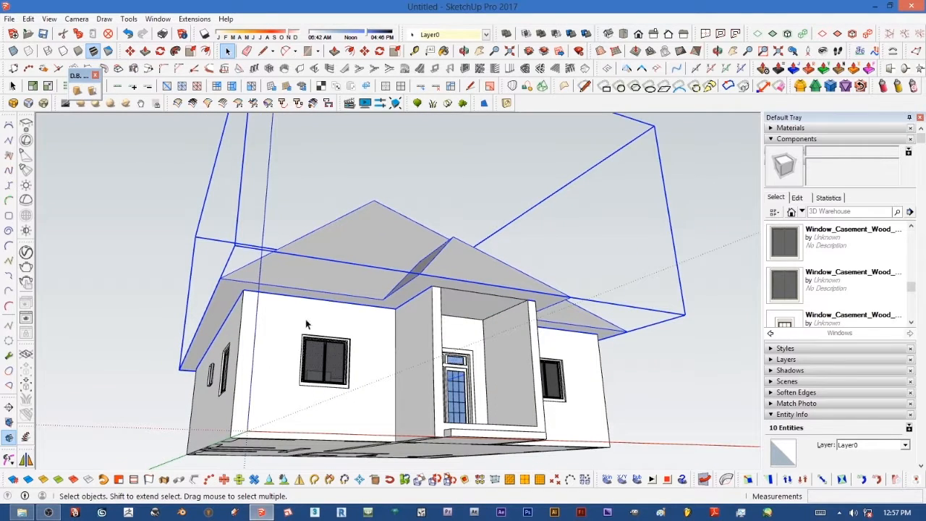
pyautogui.doubleClick(310, 269)
pyautogui.scroll(5, 285, 299)
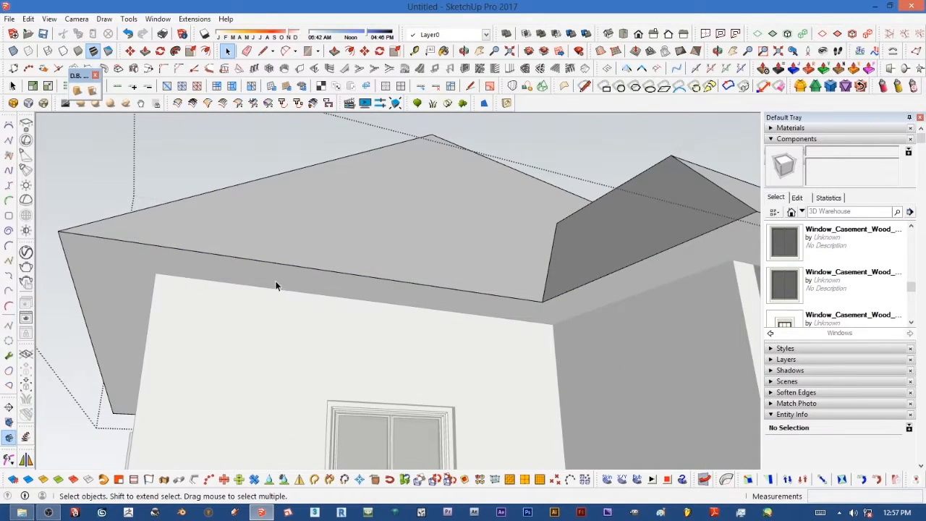
pyautogui.click(274, 282)
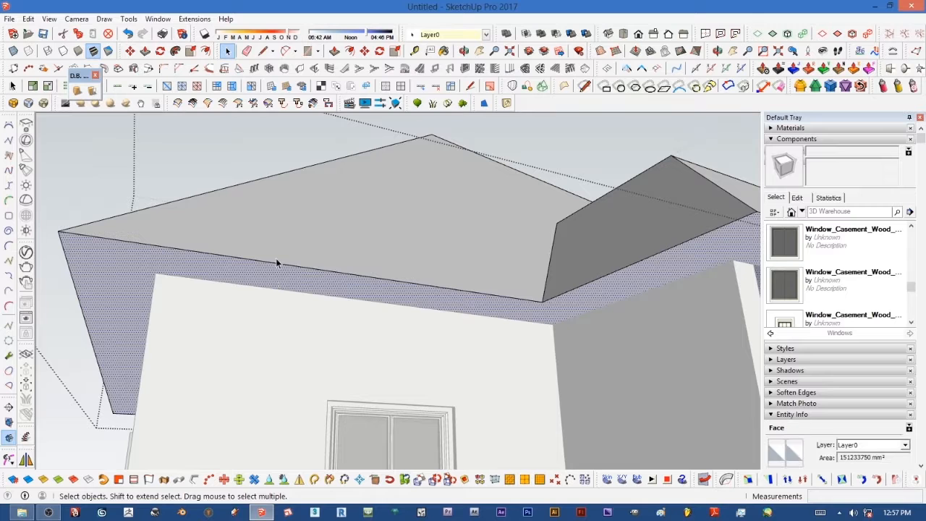
pyautogui.click(350, 50)
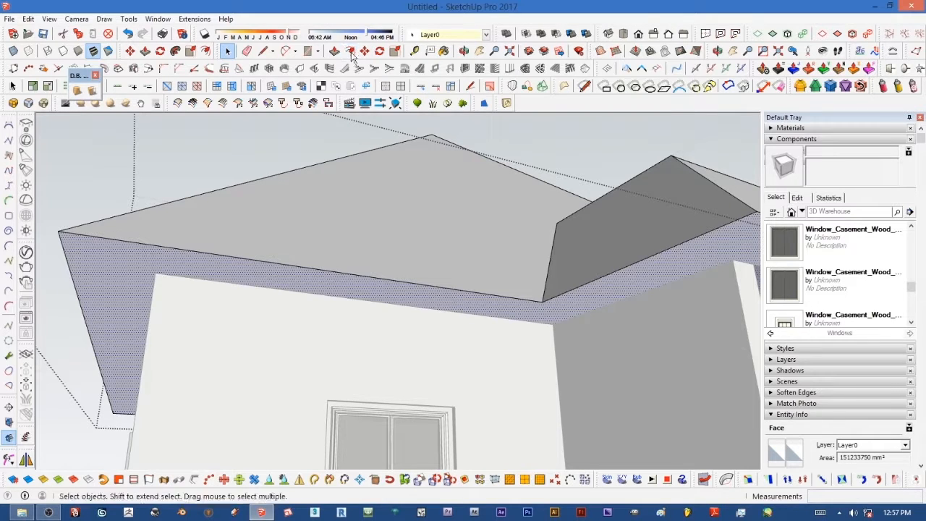
pyautogui.click(375, 285)
pyautogui.click(368, 285)
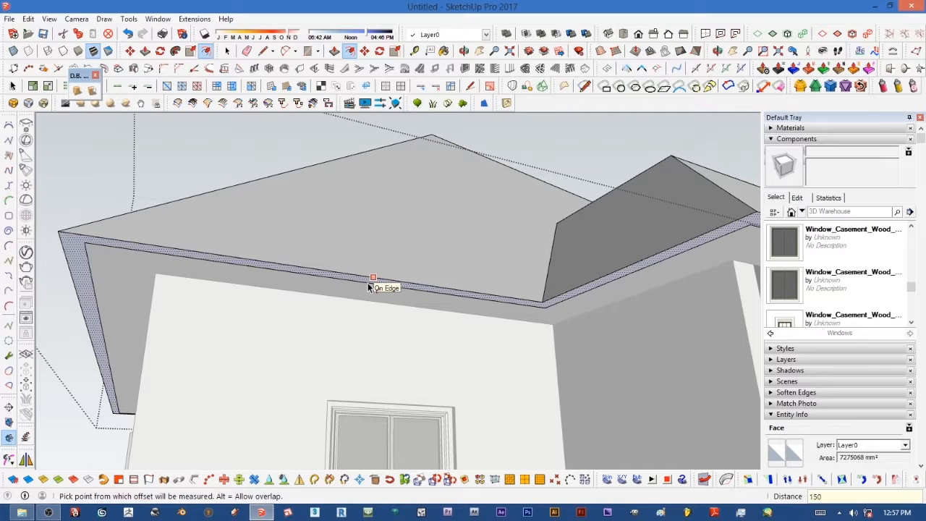
pyautogui.press('Return')
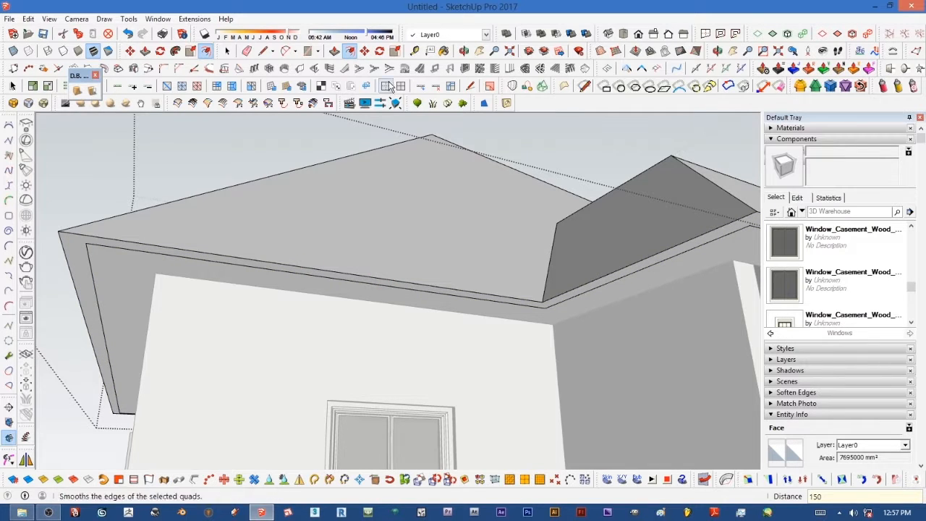
# Step: Push the inner underside face 300 mm down to form a fascia band under the roof
pyautogui.click(335, 51)
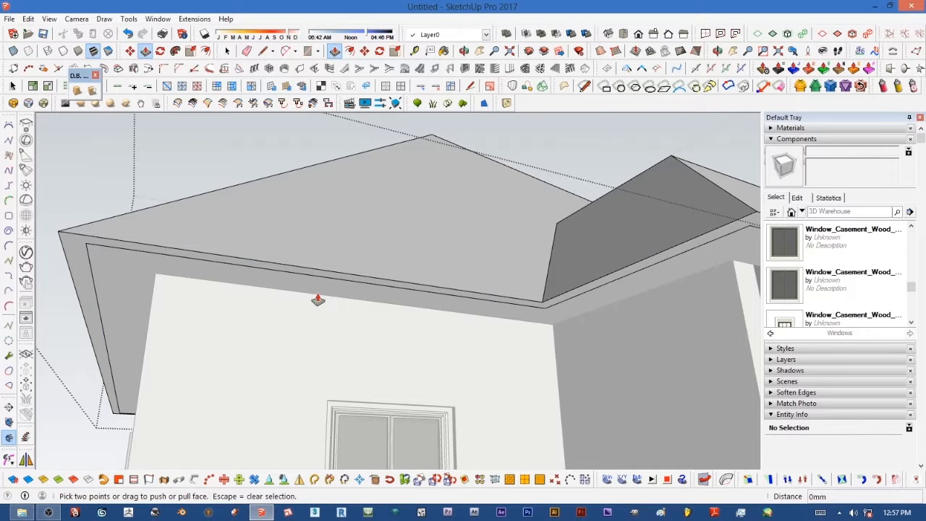
pyautogui.click(325, 298)
pyautogui.click(331, 311)
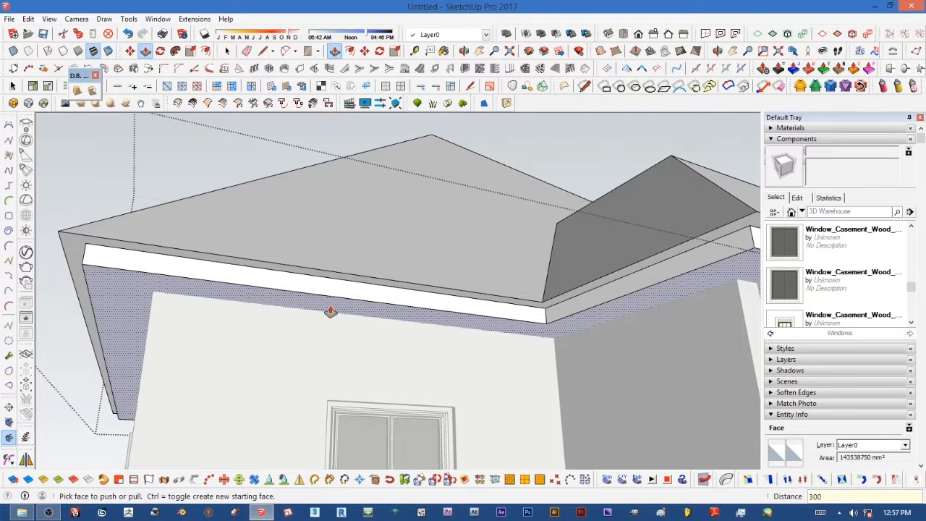
pyautogui.click(330, 311)
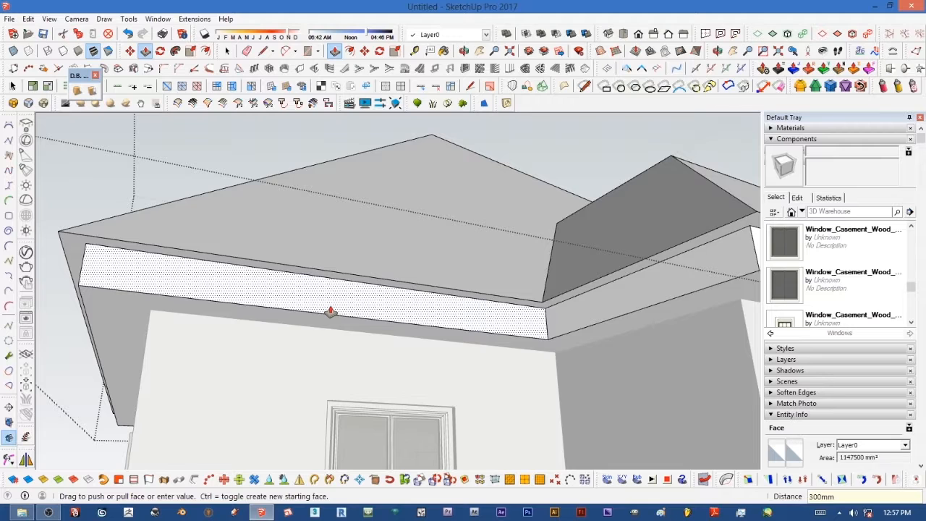
# Step: Offset the main hip roof's top face inward by 100 mm
pyautogui.scroll(-6, 489, 308)
pyautogui.moveTo(490, 307); pyautogui.dragTo(413, 413, button='middle')
pyautogui.scroll(-1, 490, 433)
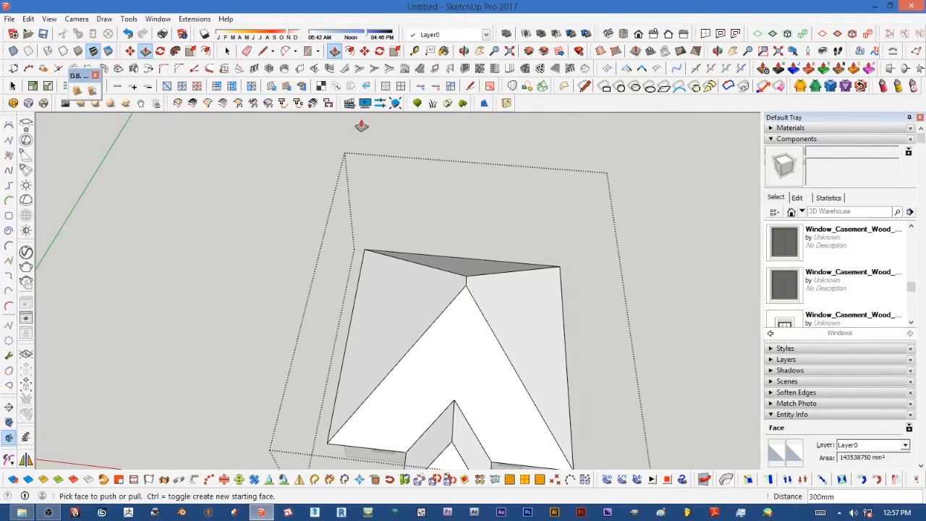
pyautogui.click(227, 50)
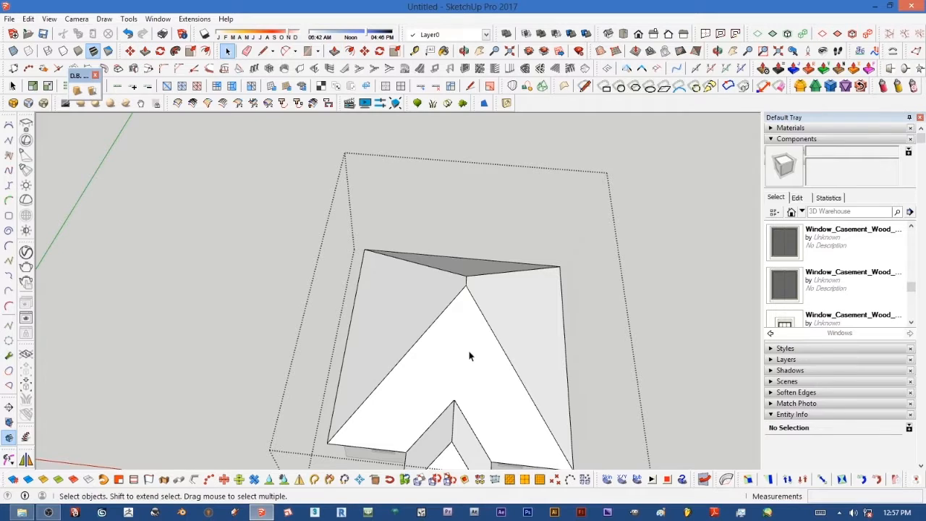
pyautogui.click(507, 314)
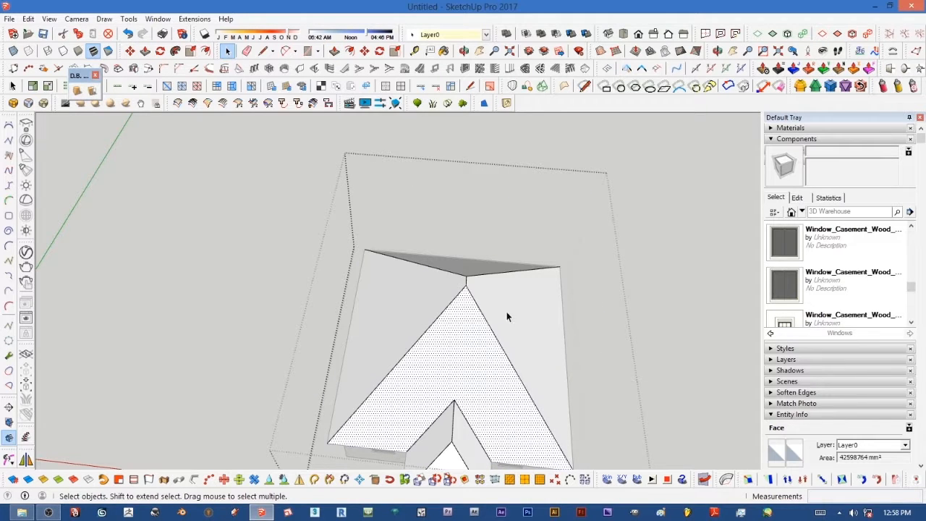
pyautogui.click(593, 317)
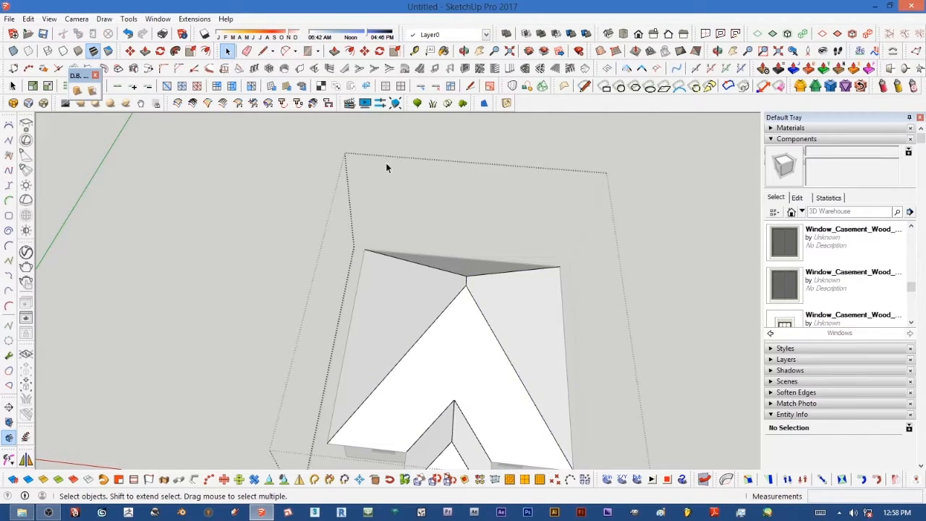
pyautogui.click(350, 51)
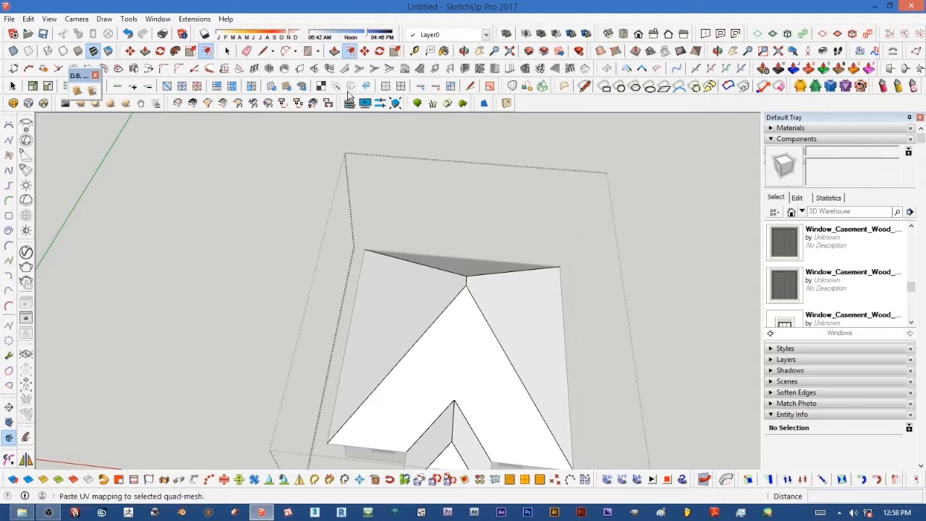
pyautogui.scroll(-2, 443, 325)
pyautogui.scroll(2, 440, 326)
pyautogui.click(433, 340)
pyautogui.click(438, 343)
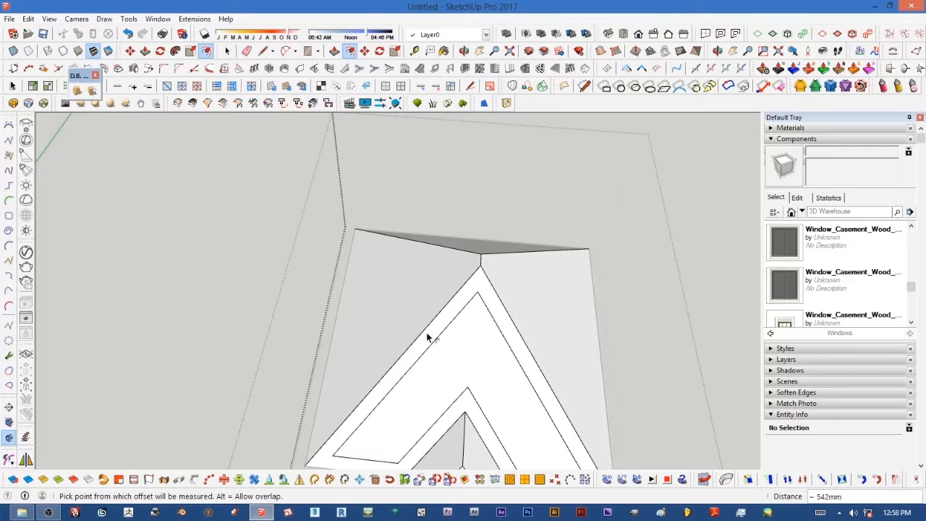
pyautogui.press('Return')
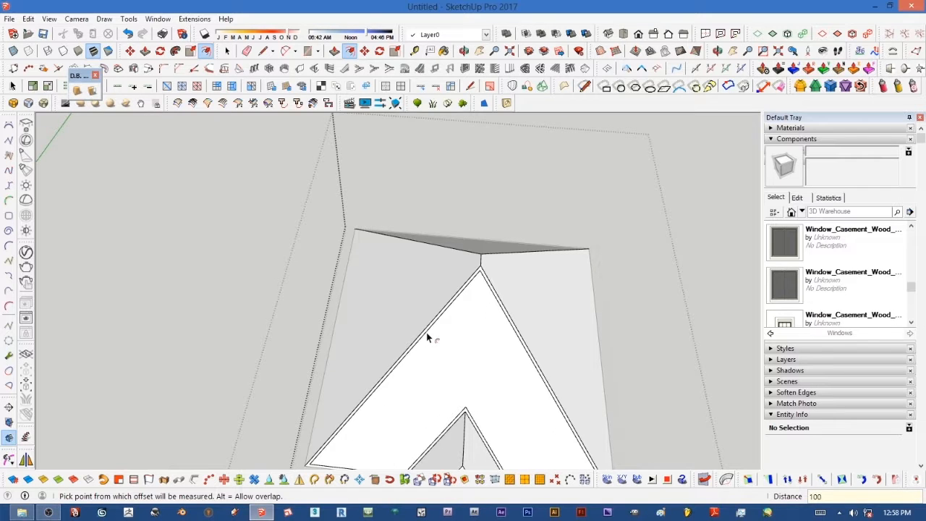
# Step: Apply the same 100 mm inward offset to the remaining top faces of the roof
pyautogui.scroll(-3, 418, 331)
pyautogui.moveTo(476, 311); pyautogui.dragTo(442, 279, button='middle')
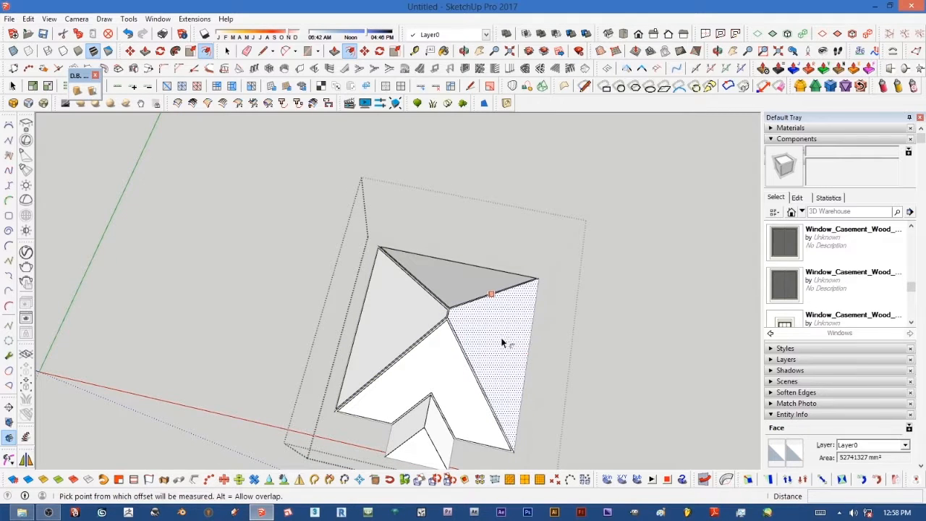
pyautogui.scroll(-3, 497, 335)
pyautogui.scroll(5, 437, 388)
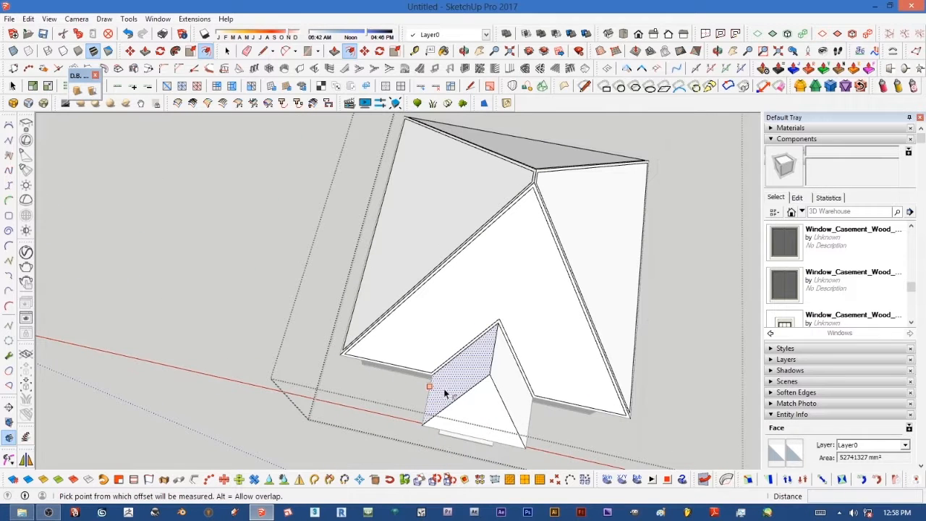
pyautogui.doubleClick(500, 385)
pyautogui.doubleClick(476, 397)
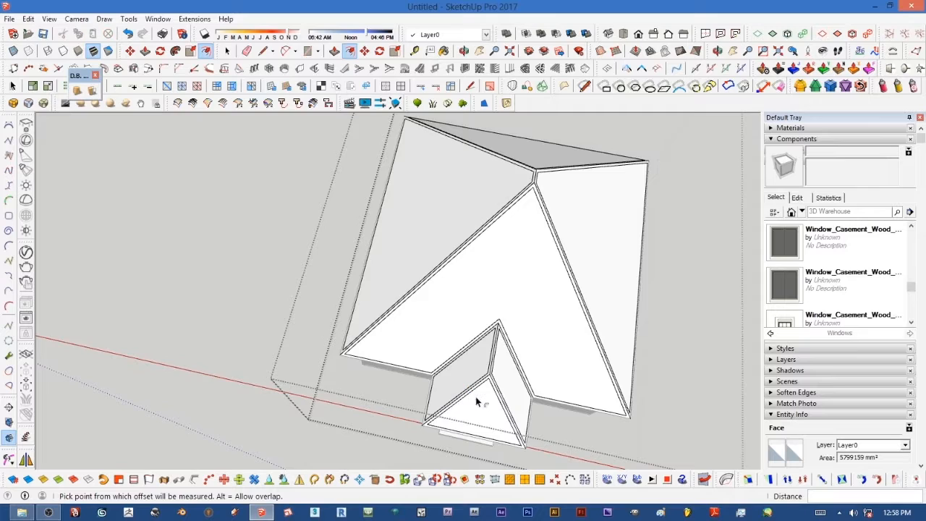
pyautogui.scroll(-2, 476, 397)
pyautogui.moveTo(475, 397); pyautogui.dragTo(497, 266, button='middle')
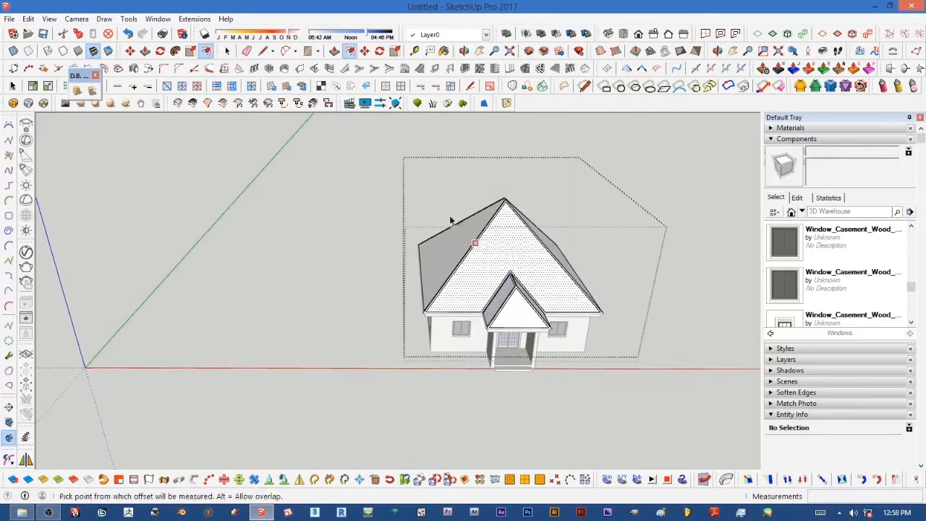
pyautogui.scroll(2, 485, 213)
pyautogui.moveTo(484, 212)
pyautogui.mouseDown(button='middle')
pyautogui.moveTo(498, 333)
pyautogui.moveTo(518, 265)
pyautogui.moveTo(501, 372)
pyautogui.mouseUp(button='middle')
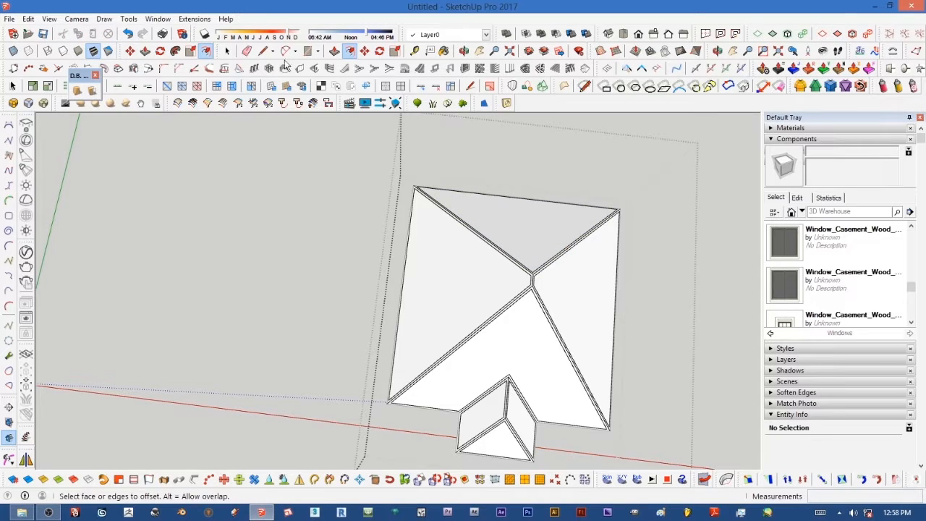
# Step: Push the inner roof faces up 10 mm so they stand proud of the offset borders
pyautogui.click(334, 51)
pyautogui.scroll(2, 532, 228)
pyautogui.click(530, 238)
pyautogui.moveTo(530, 237); pyautogui.dragTo(524, 239)
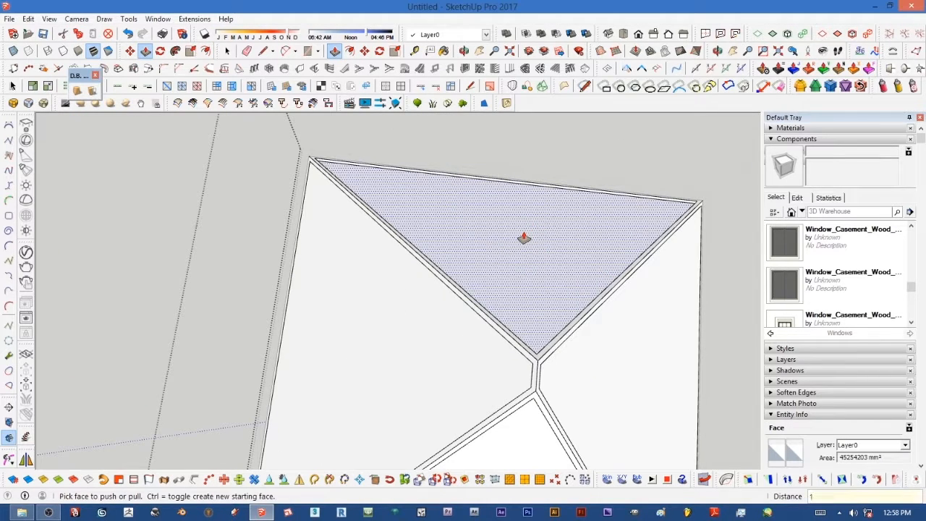
pyautogui.click(524, 238)
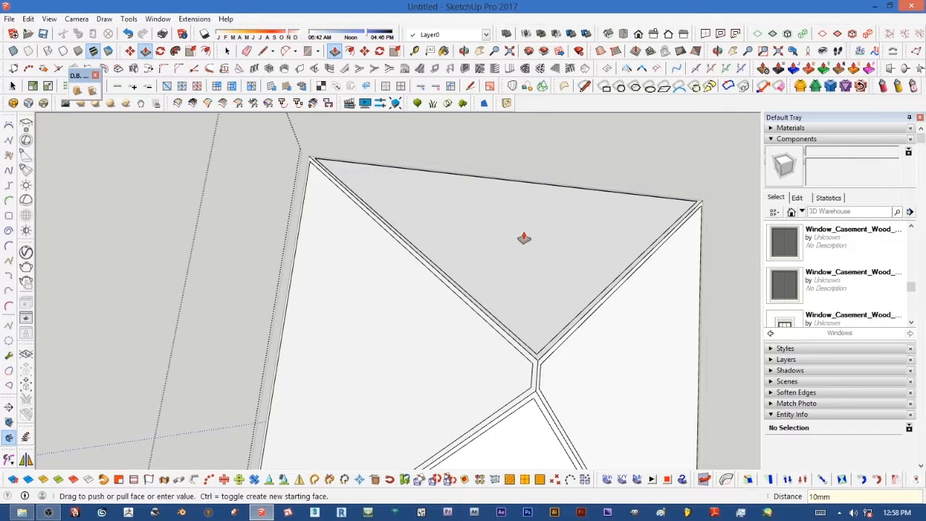
pyautogui.doubleClick(414, 338)
pyautogui.doubleClick(615, 402)
pyautogui.scroll(-10, 543, 414)
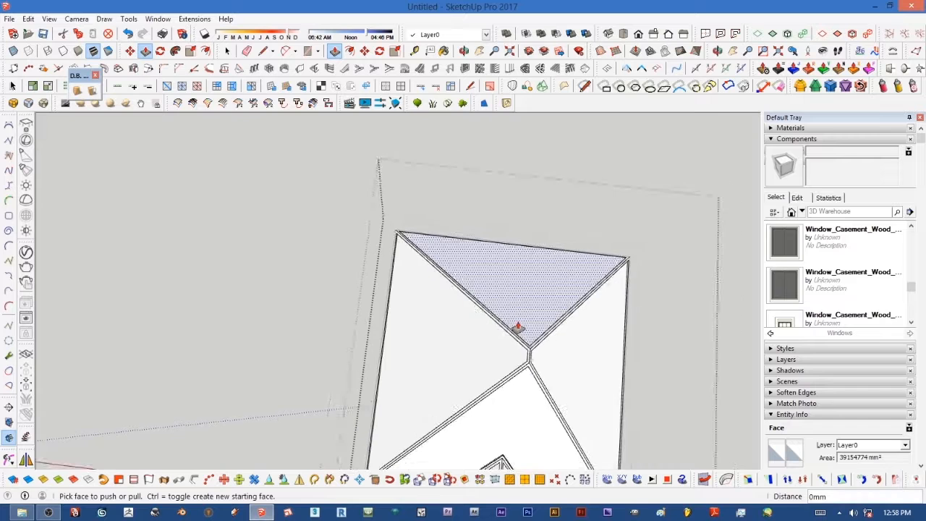
pyautogui.scroll(8, 507, 419)
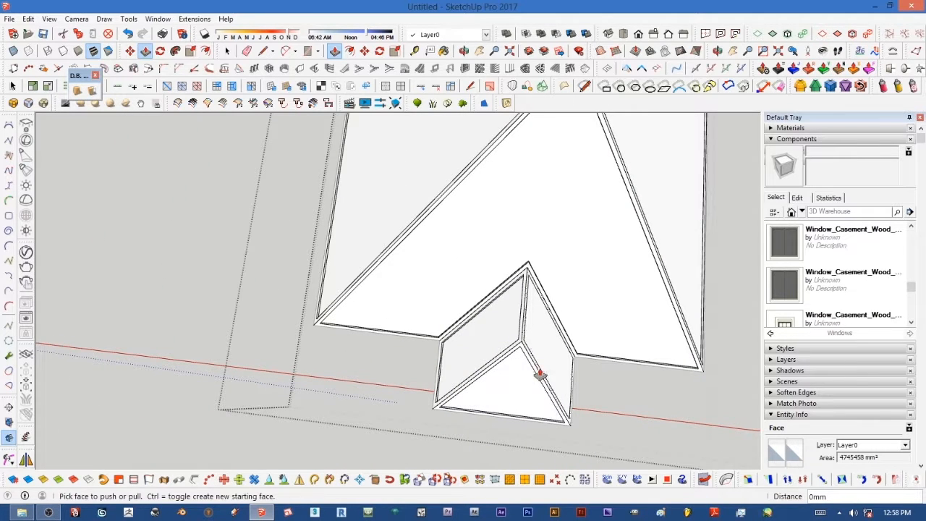
pyautogui.scroll(-3, 540, 354)
pyautogui.moveTo(534, 340); pyautogui.dragTo(543, 112, button='middle')
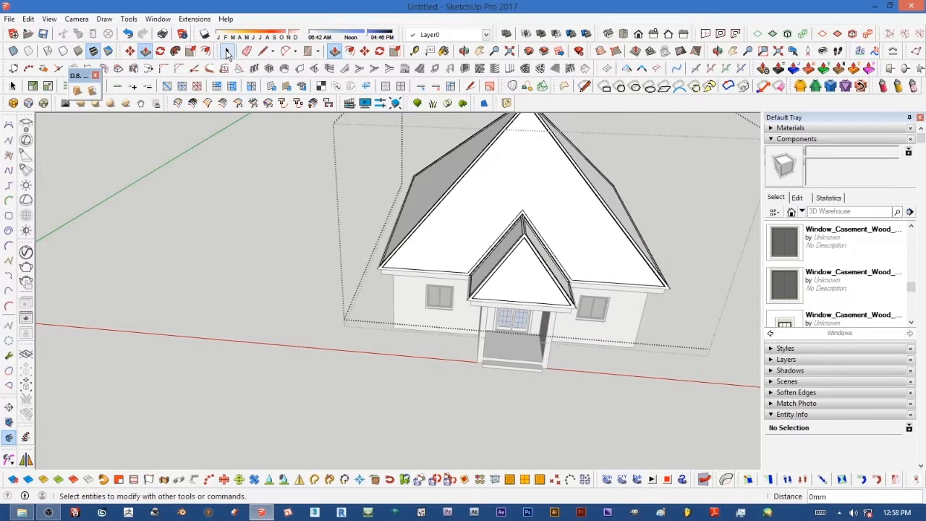
pyautogui.click(227, 51)
pyautogui.click(257, 158)
pyautogui.click(259, 169)
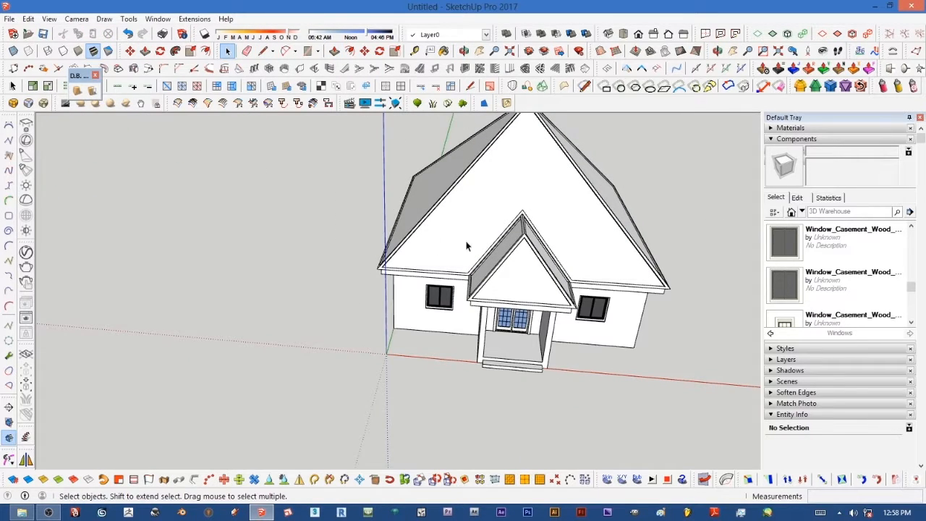
# Step: Orbit and zoom around the building to inspect the finished roof from the front
pyautogui.scroll(2, 576, 267)
pyautogui.scroll(-3, 576, 272)
pyautogui.moveTo(576, 271); pyautogui.dragTo(521, 248, button='middle')
pyautogui.scroll(3, 493, 149)
pyautogui.scroll(-3, 493, 149)
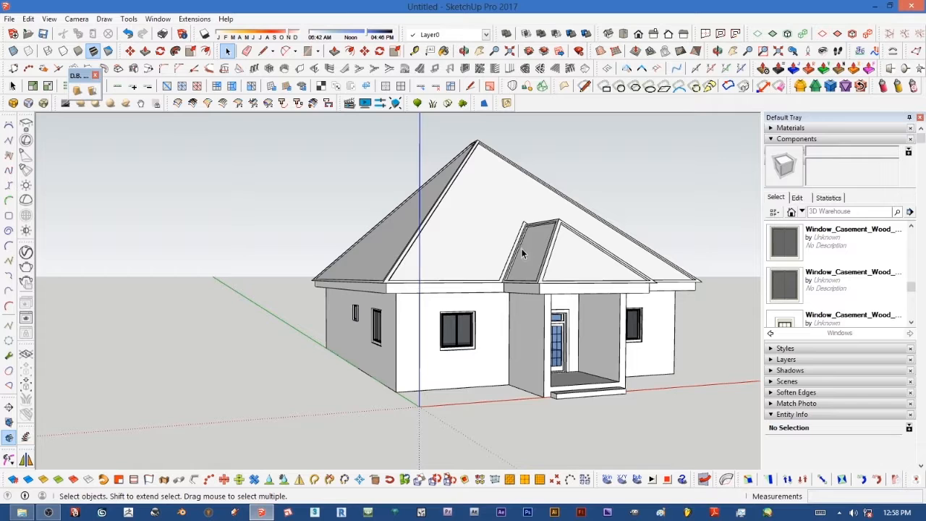
pyautogui.scroll(1, 561, 273)
pyautogui.scroll(-2, 560, 273)
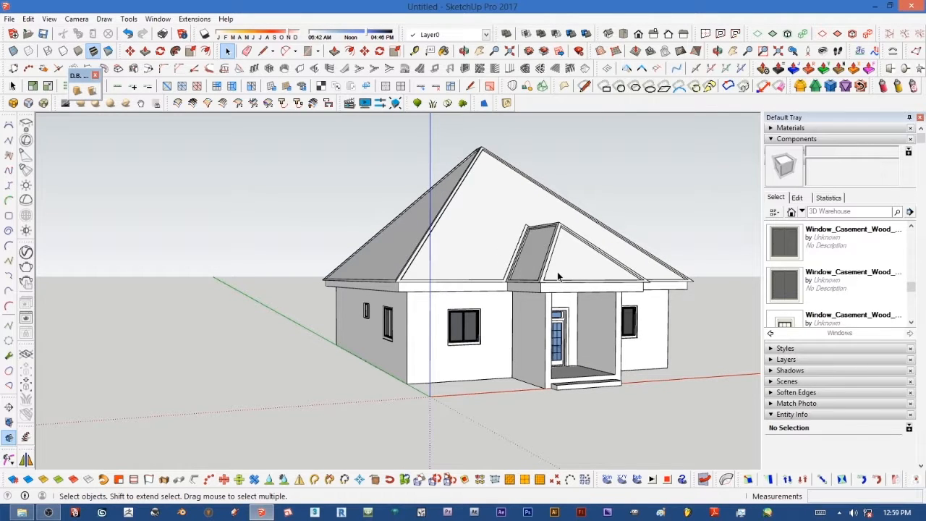
pyautogui.scroll(-2, 546, 272)
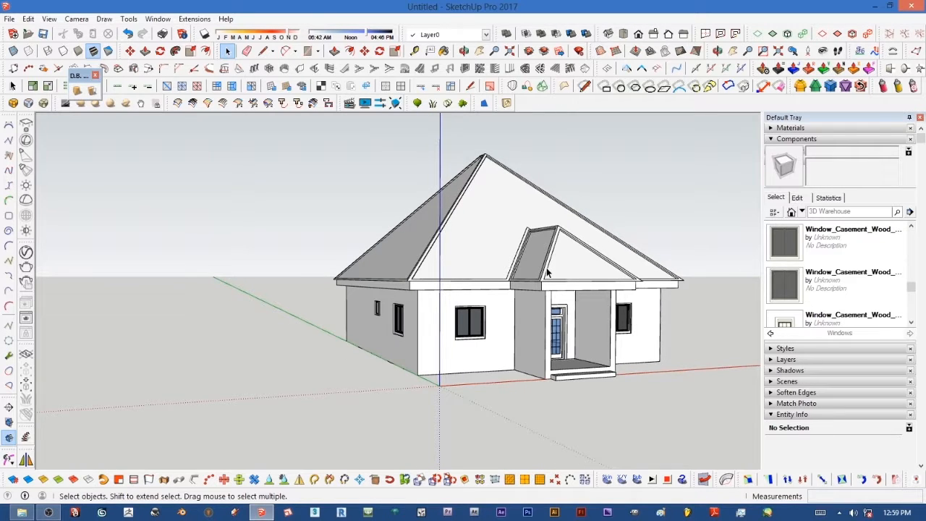
pyautogui.scroll(1, 547, 272)
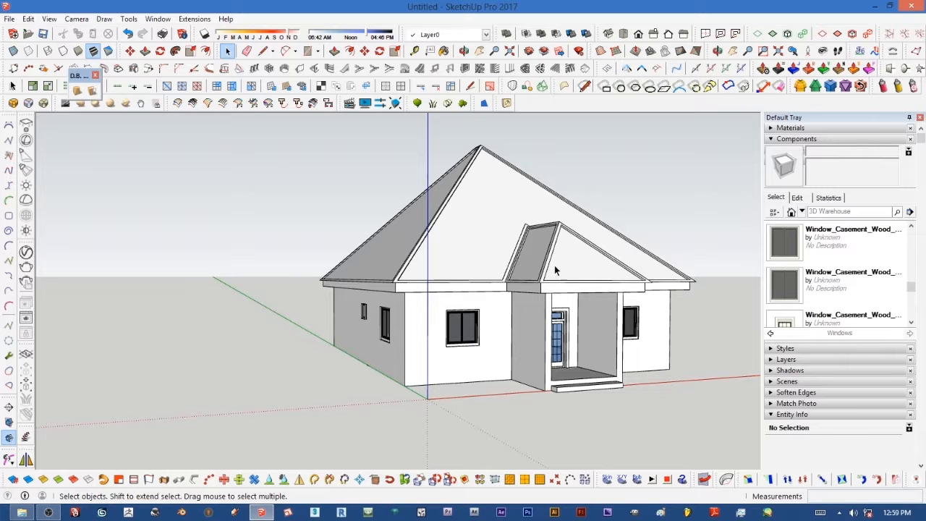
pyautogui.moveTo(532, 299); pyautogui.dragTo(529, 275, button='middle')
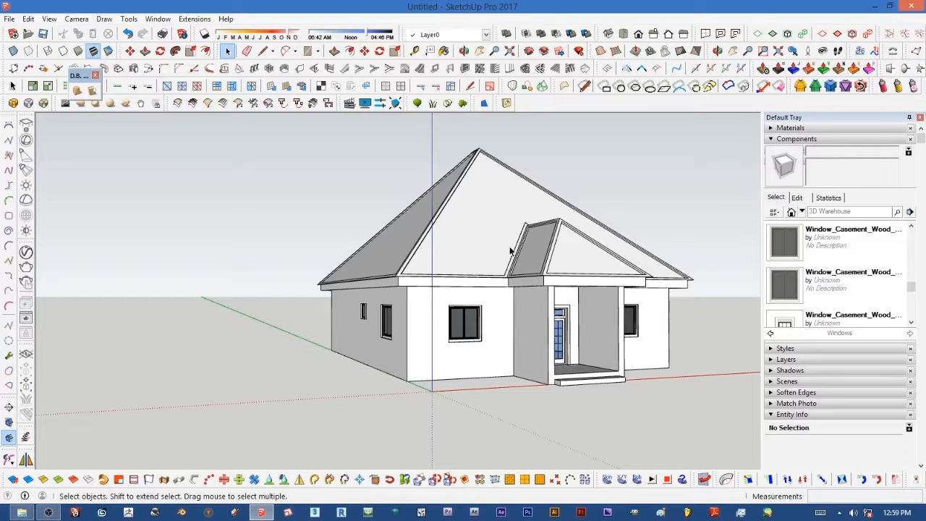